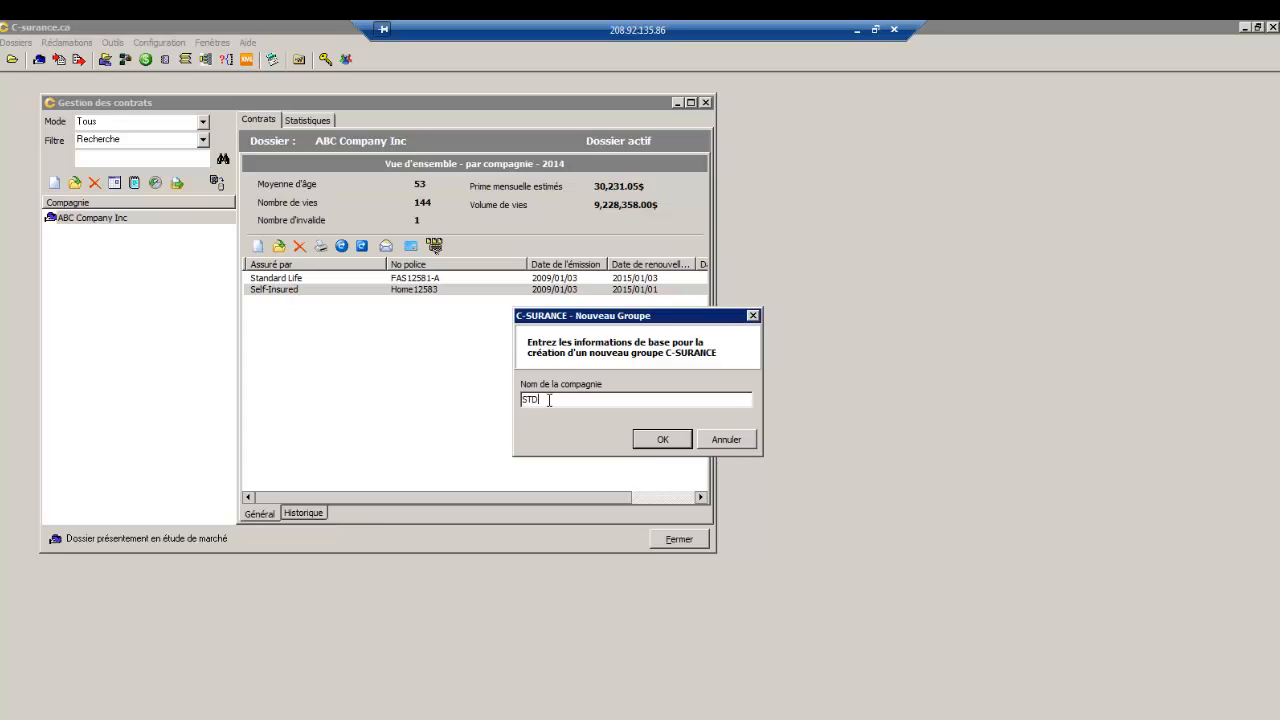
# - Name the new group '/ IN claims management Inc' and confirm it
pyautogui.write('/ IN claims management Inc')
pyautogui.press('Return')
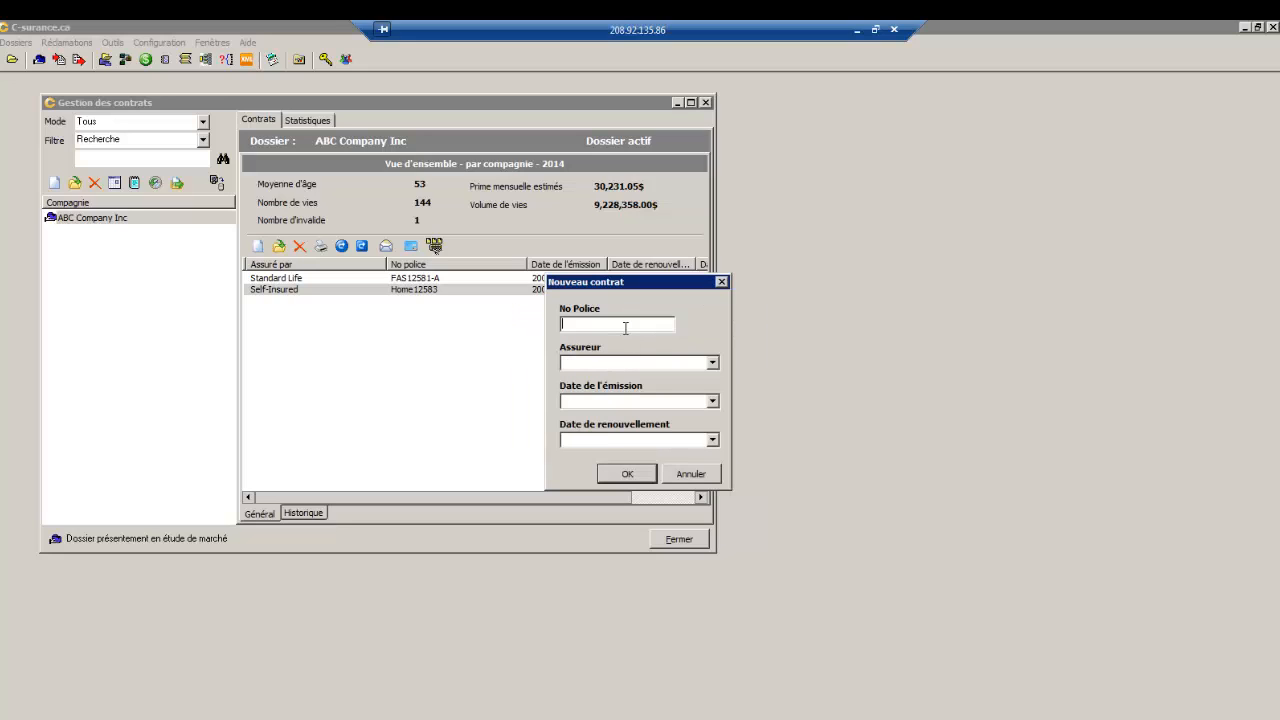
# - Create a contract with the policy number, Self-Insured insurer and issue date 2014/01/01
pyautogui.write('2222222222222222')
pyautogui.click(712, 365)
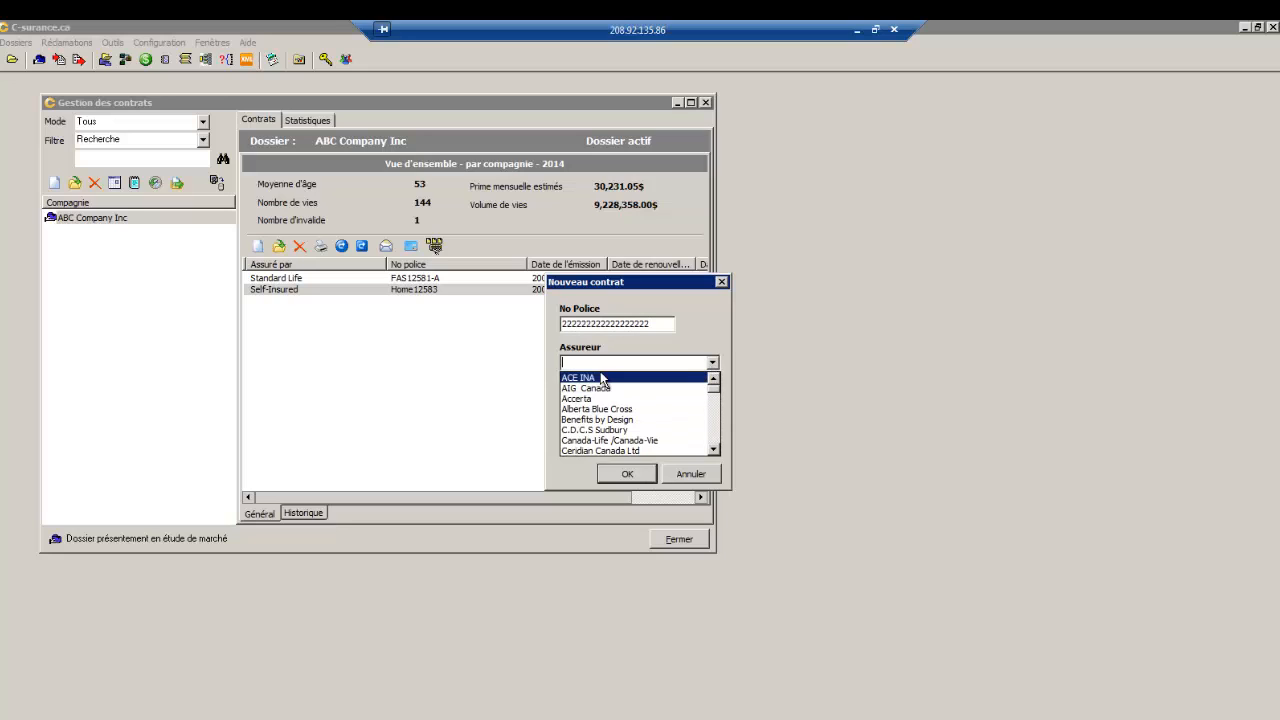
pyautogui.write('sSQ-Vie')
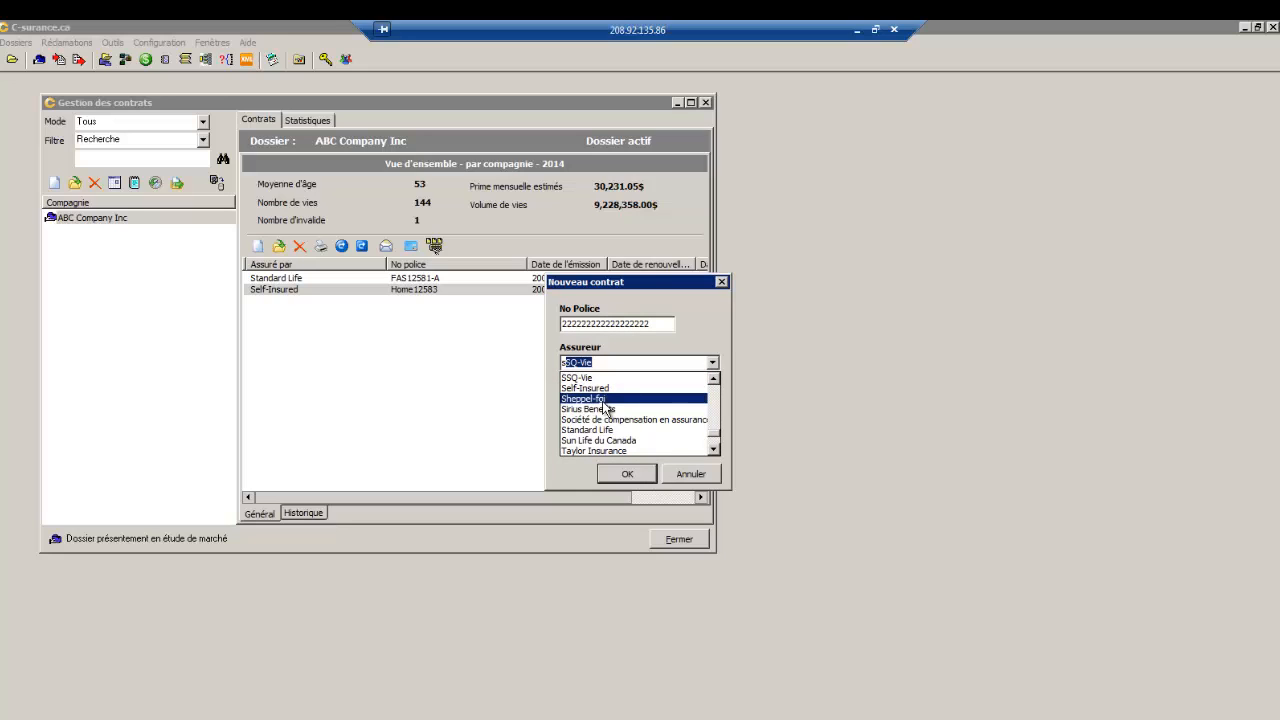
pyautogui.click(605, 388)
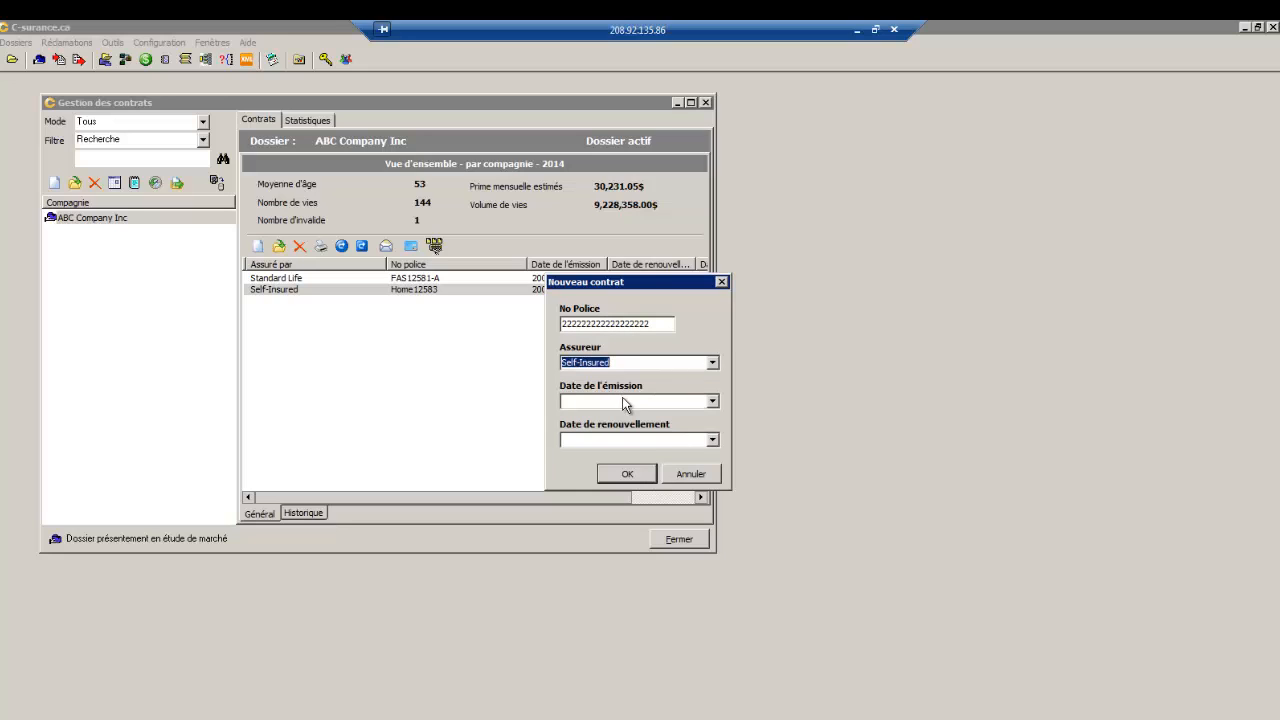
pyautogui.click(712, 401)
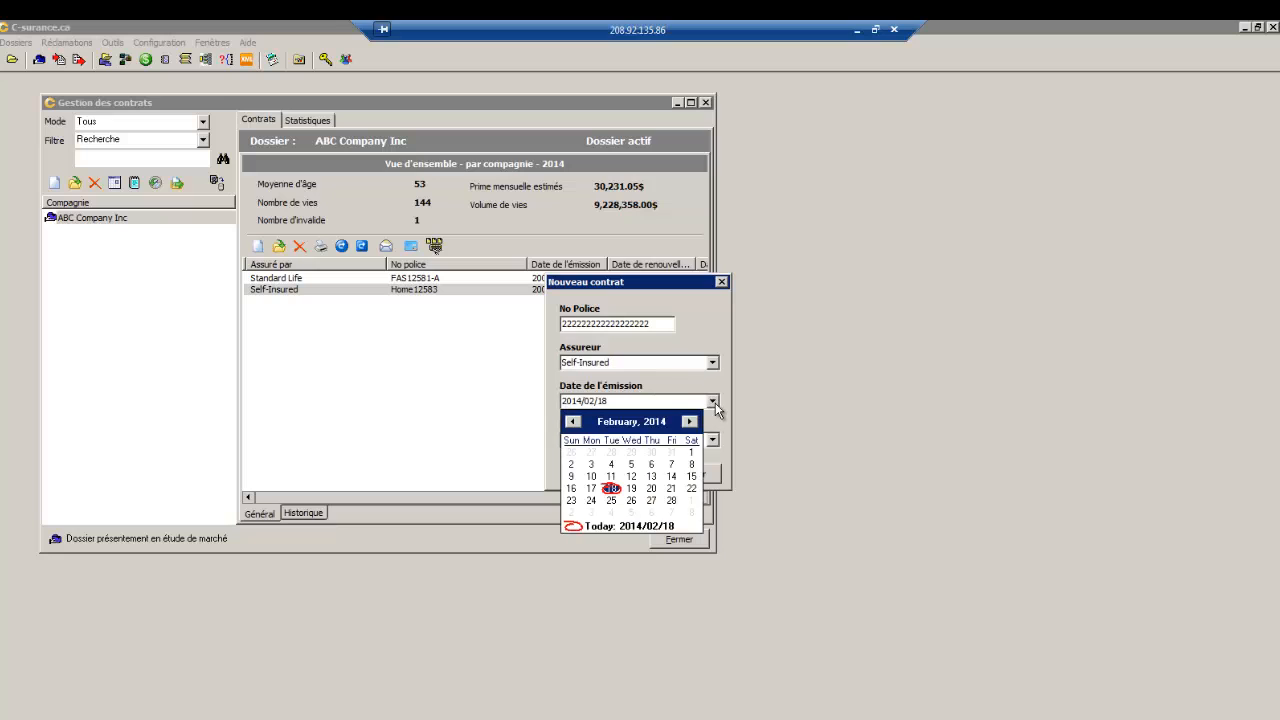
pyautogui.click(653, 453)
pyautogui.click(631, 453)
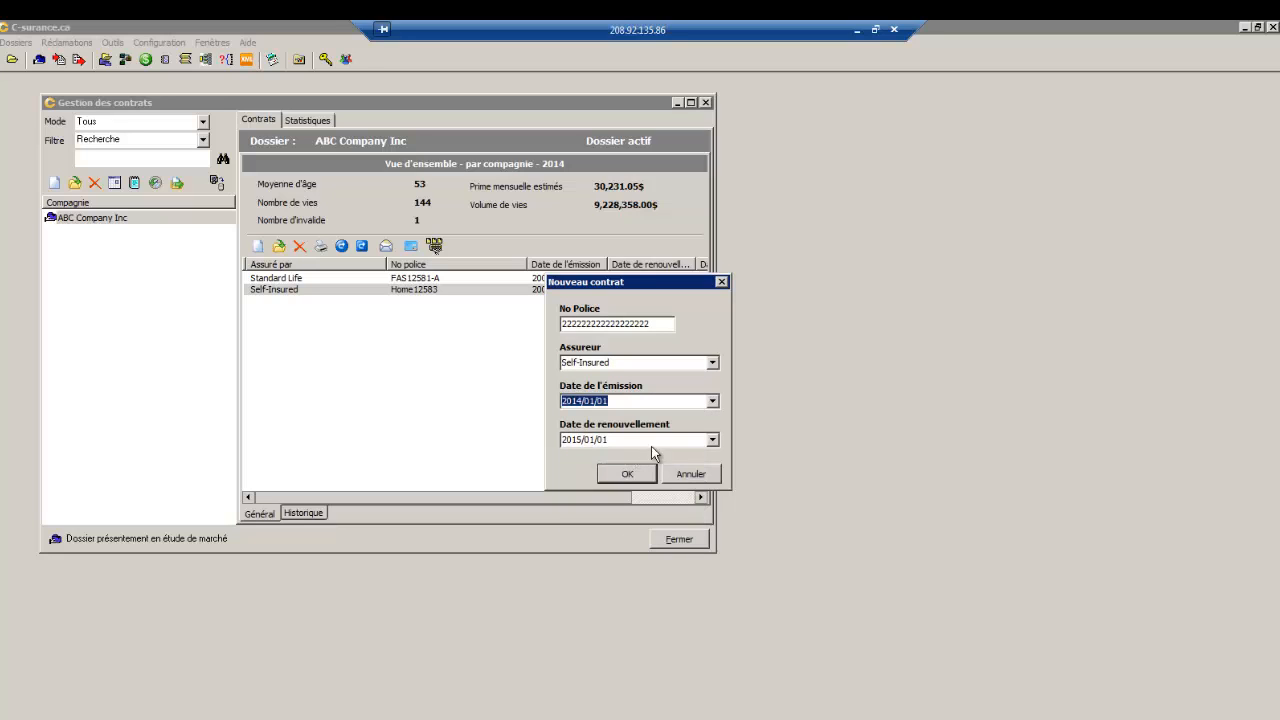
pyautogui.click(624, 476)
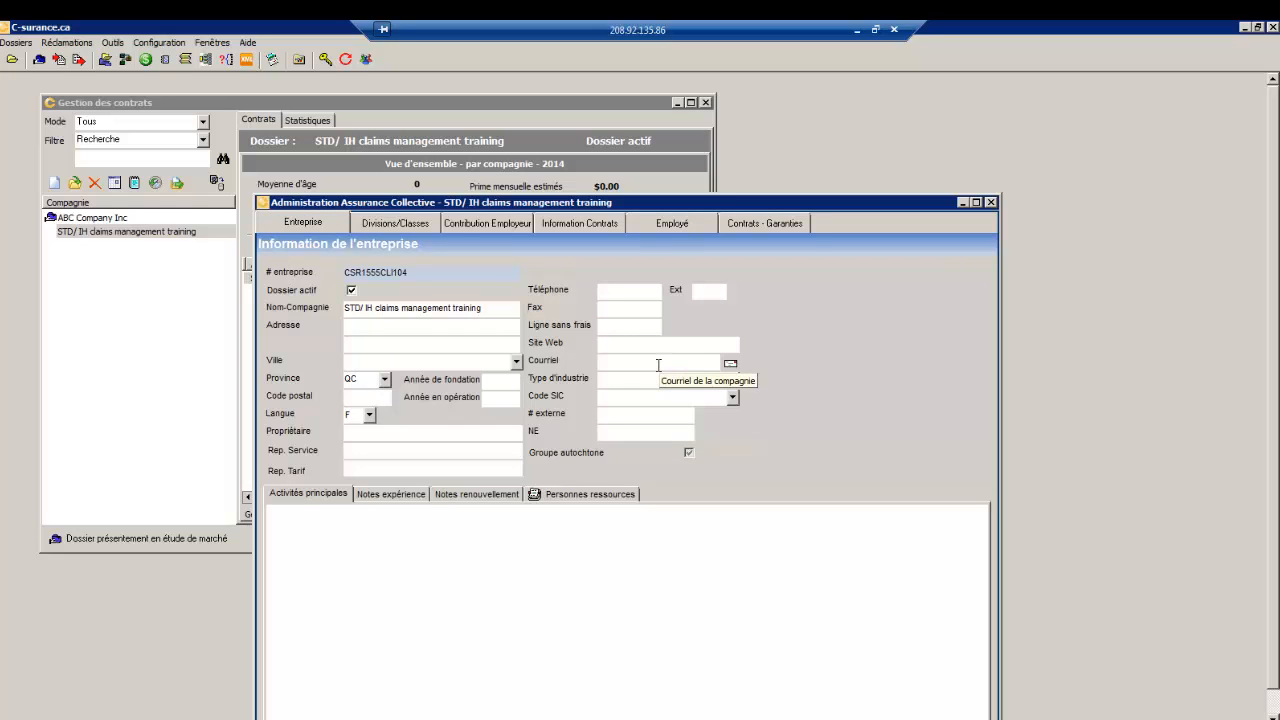
# - Show the group's Divisions/Classes and move the administration window higher
pyautogui.click(391, 222)
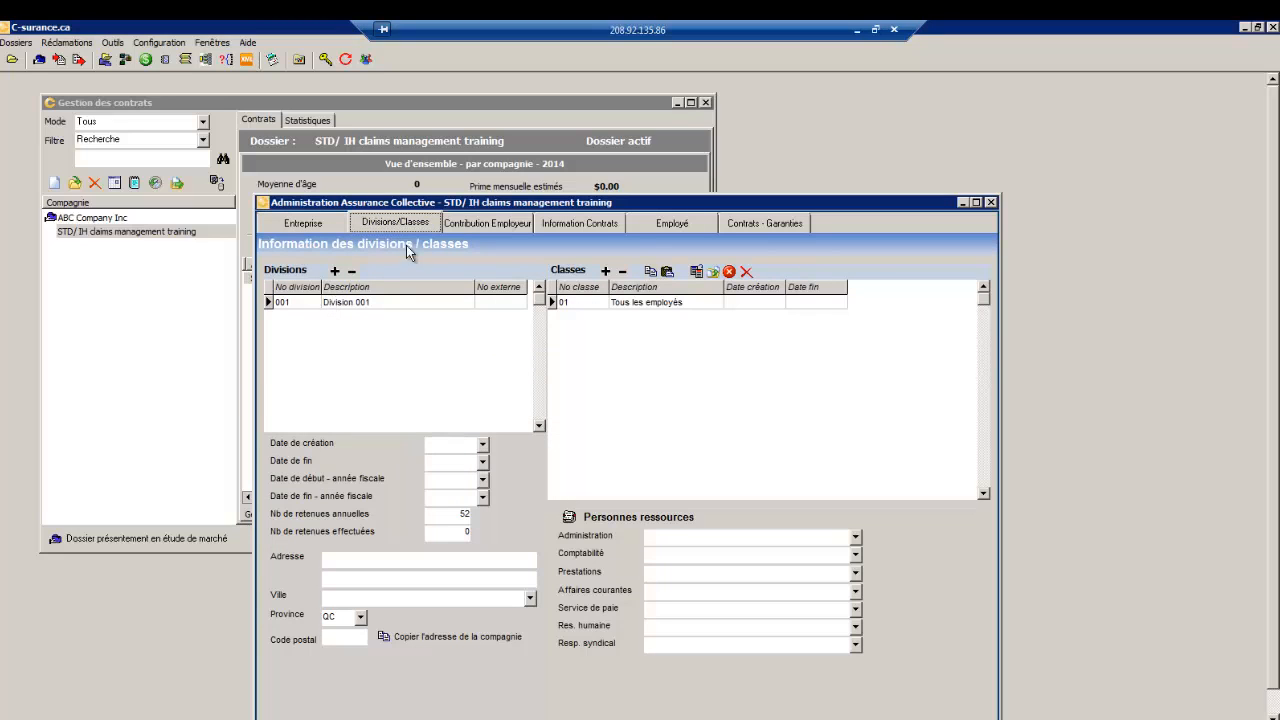
pyautogui.moveTo(480, 207); pyautogui.dragTo(476, 139)
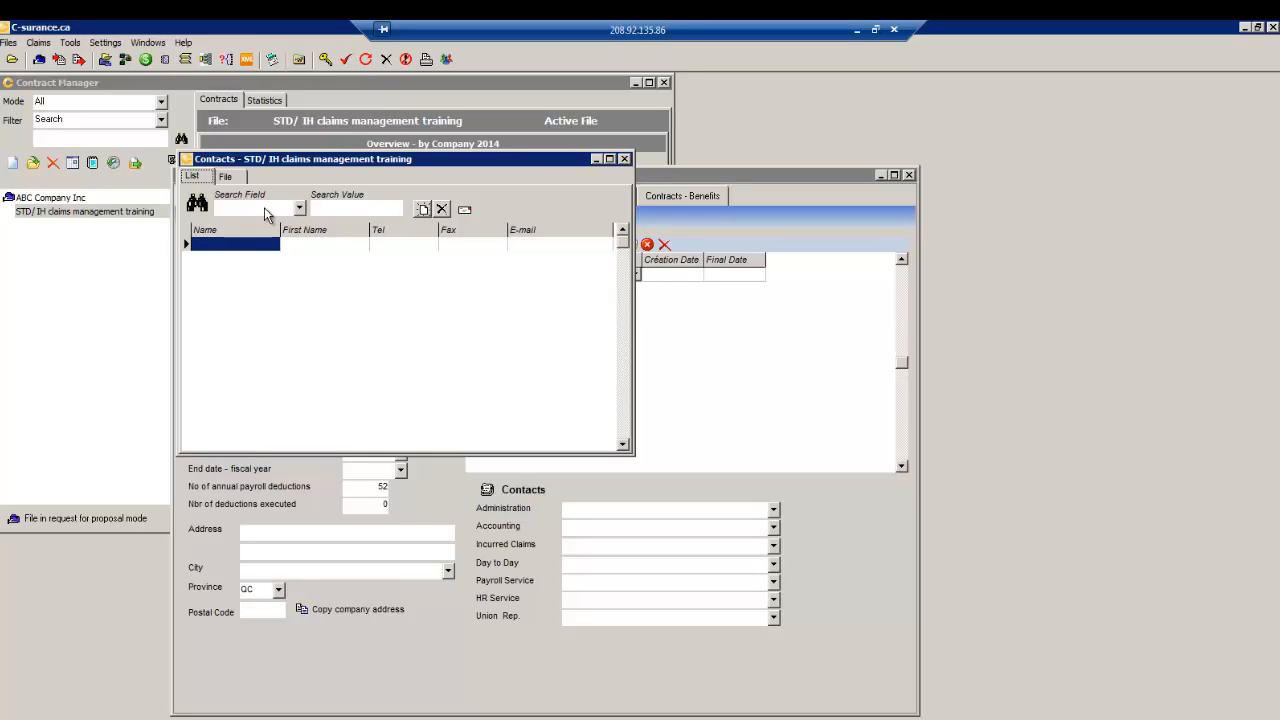
# - Add a contact with greeting Mr. and assign them as the group's Administration contact
pyautogui.click(423, 210)
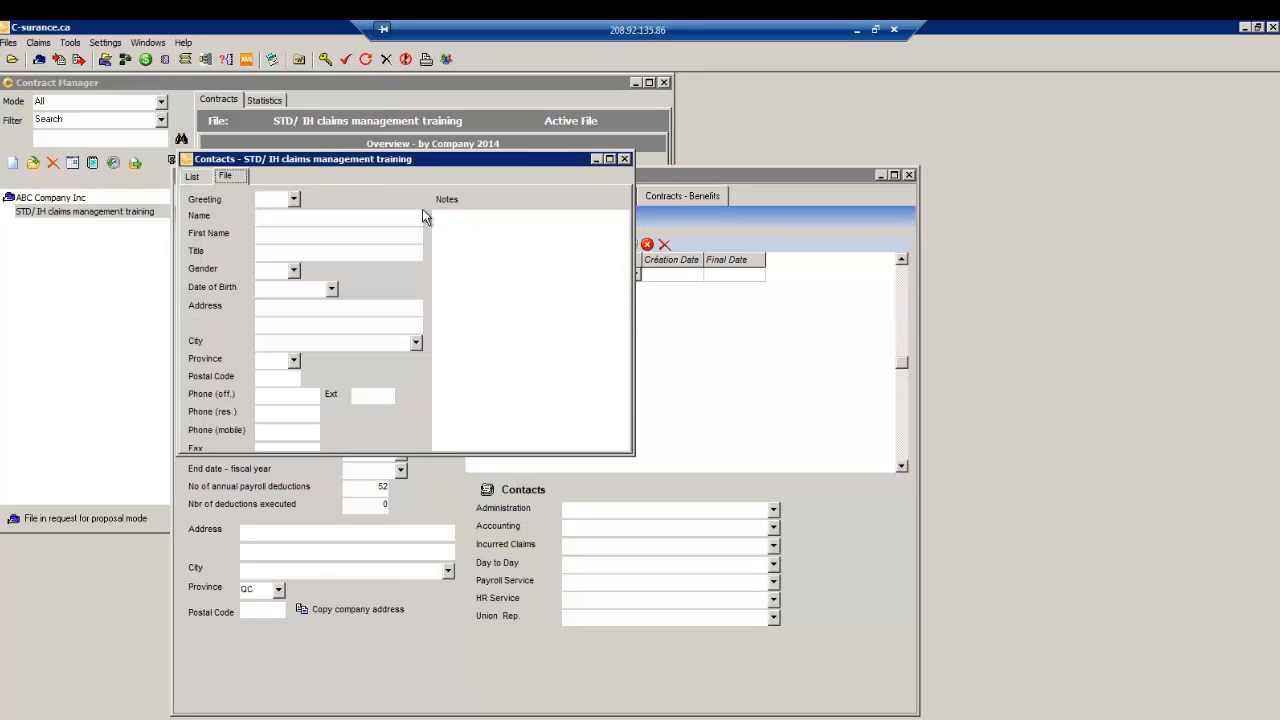
pyautogui.click(293, 199)
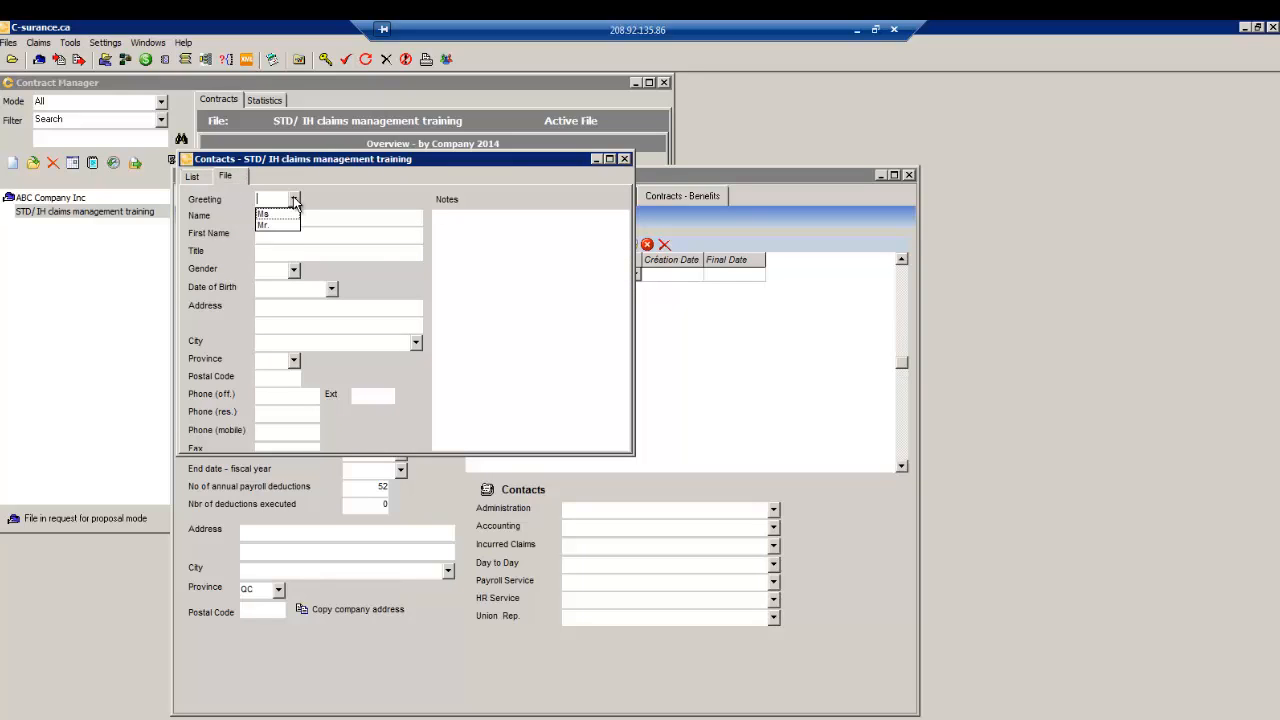
pyautogui.click(263, 226)
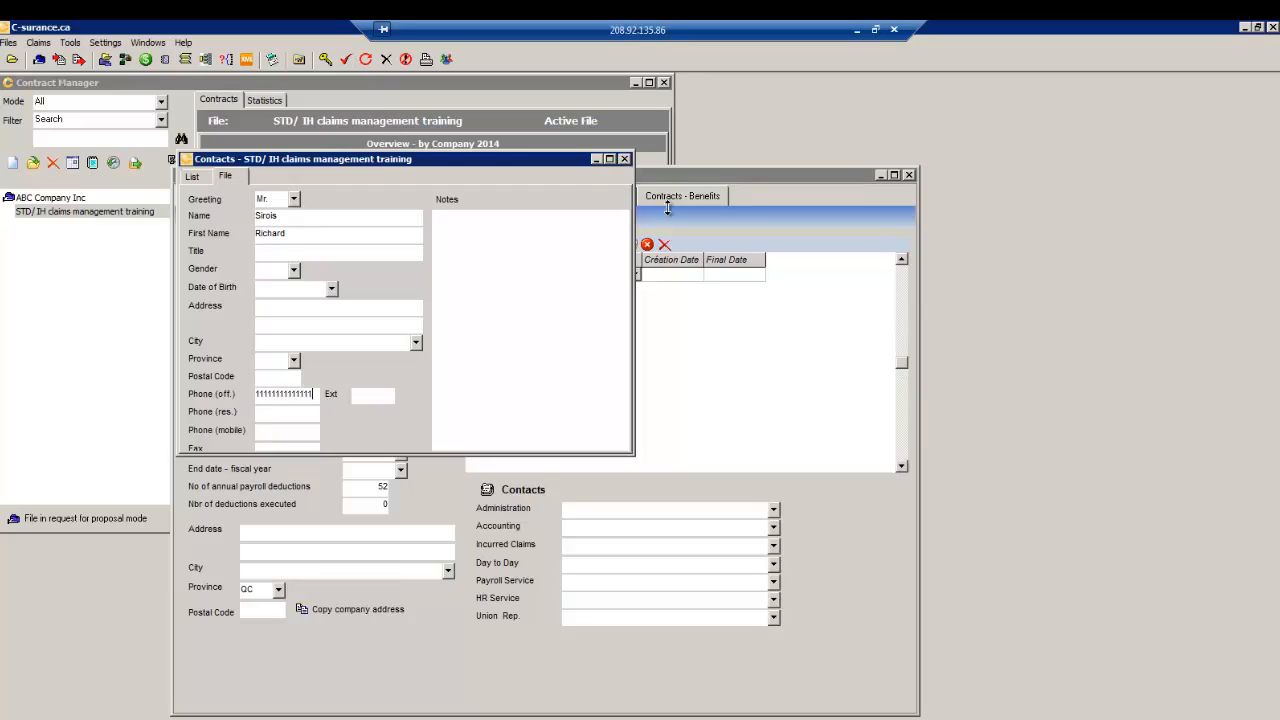
pyautogui.click(624, 159)
pyautogui.click(774, 509)
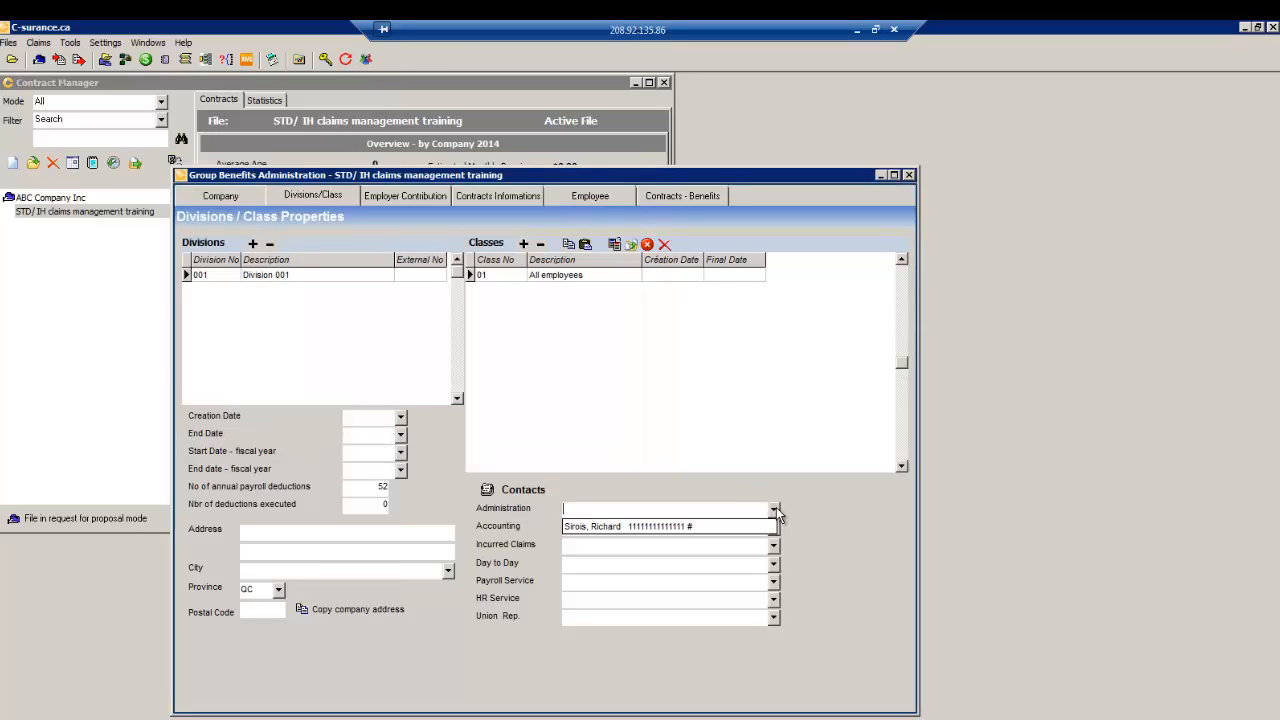
pyautogui.click(627, 527)
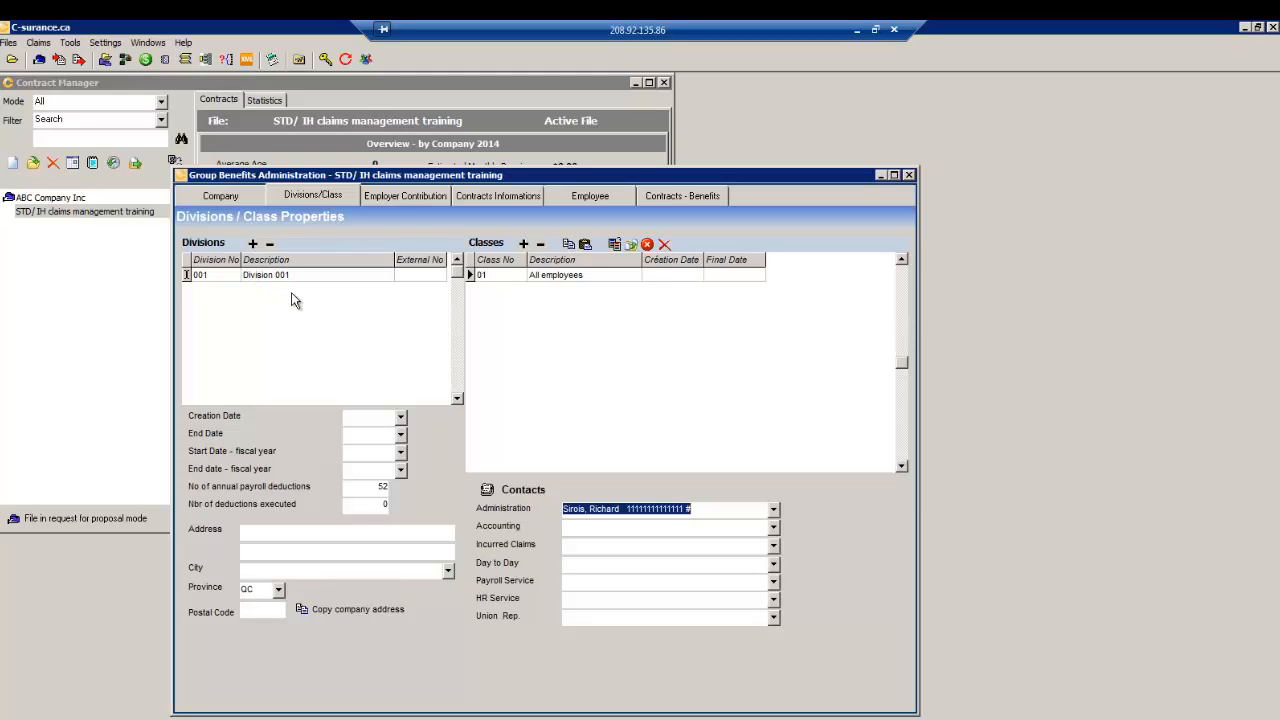
# - Set the contract to English and New business with claims system enabled, then show the Employee list
pyautogui.click(495, 196)
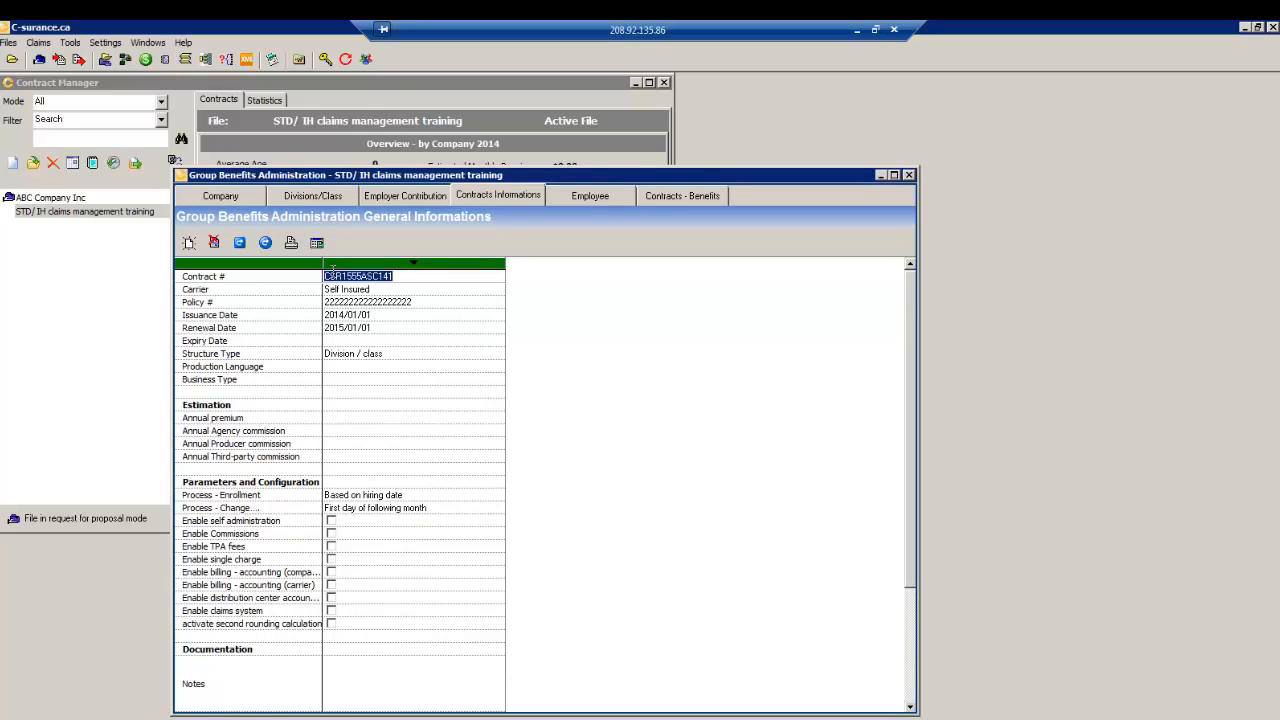
pyautogui.click(348, 368)
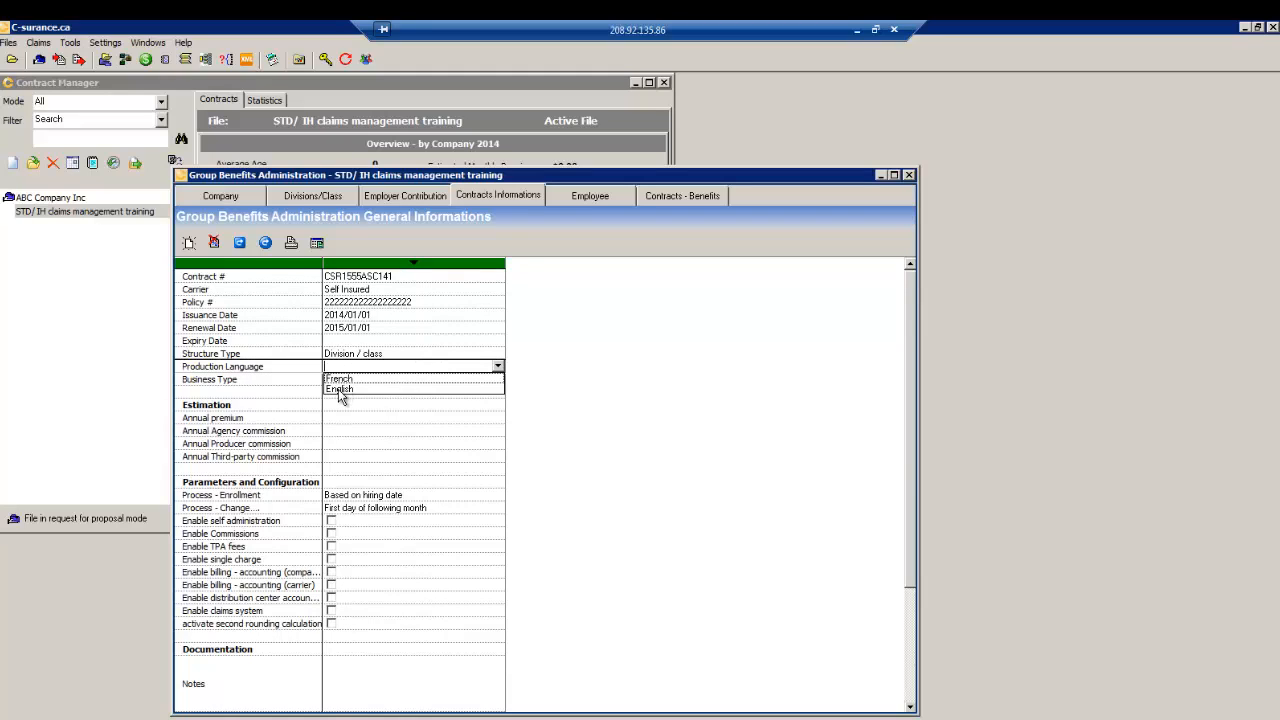
pyautogui.click(338, 389)
pyautogui.click(338, 381)
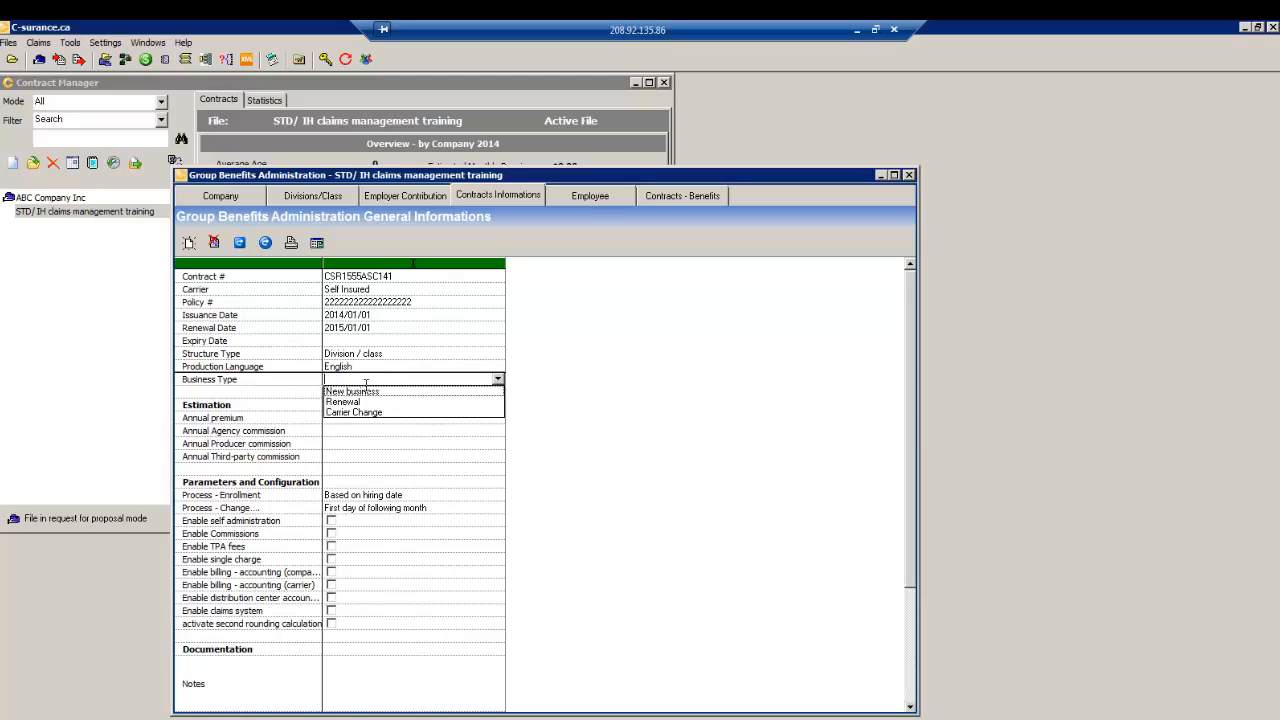
pyautogui.click(366, 391)
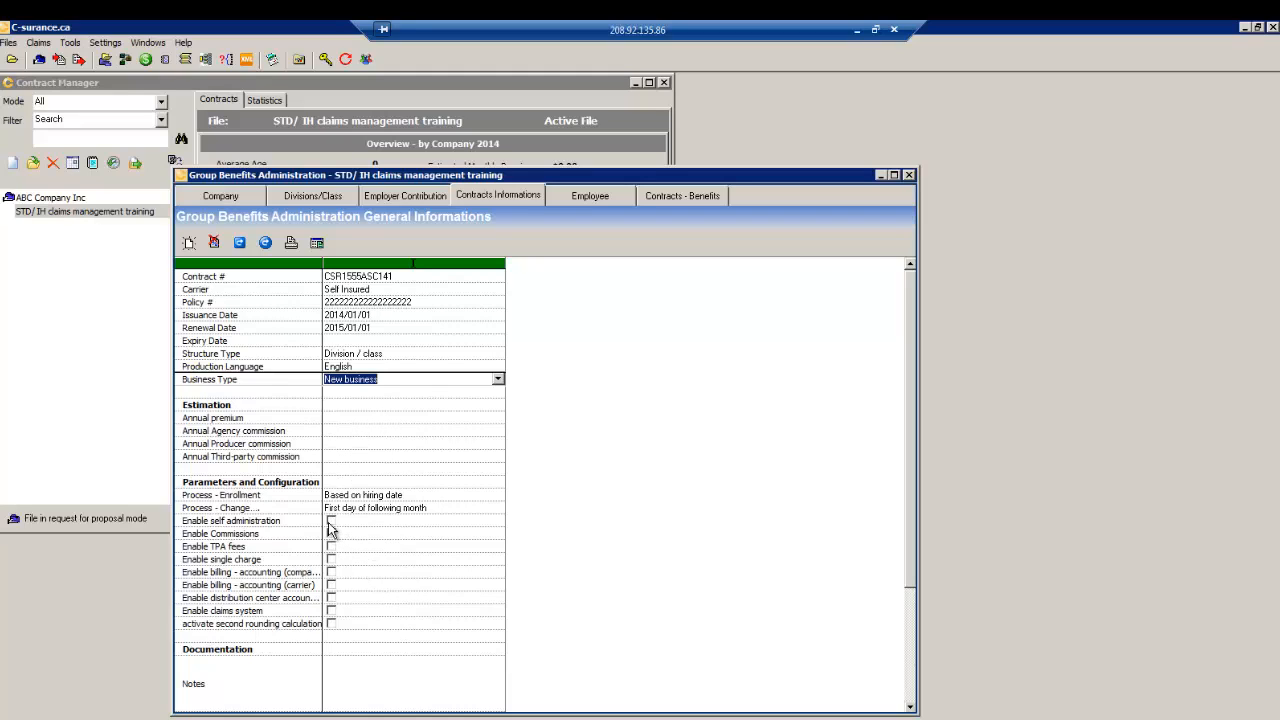
pyautogui.click(333, 612)
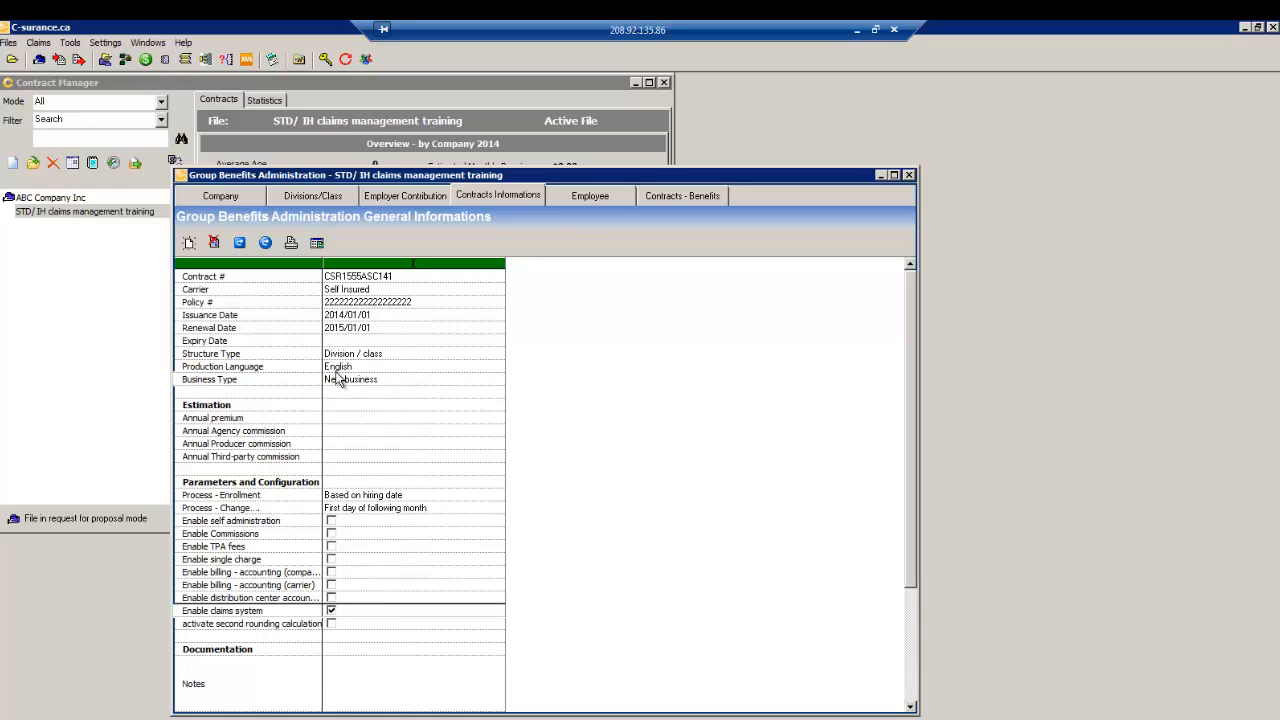
pyautogui.click(617, 203)
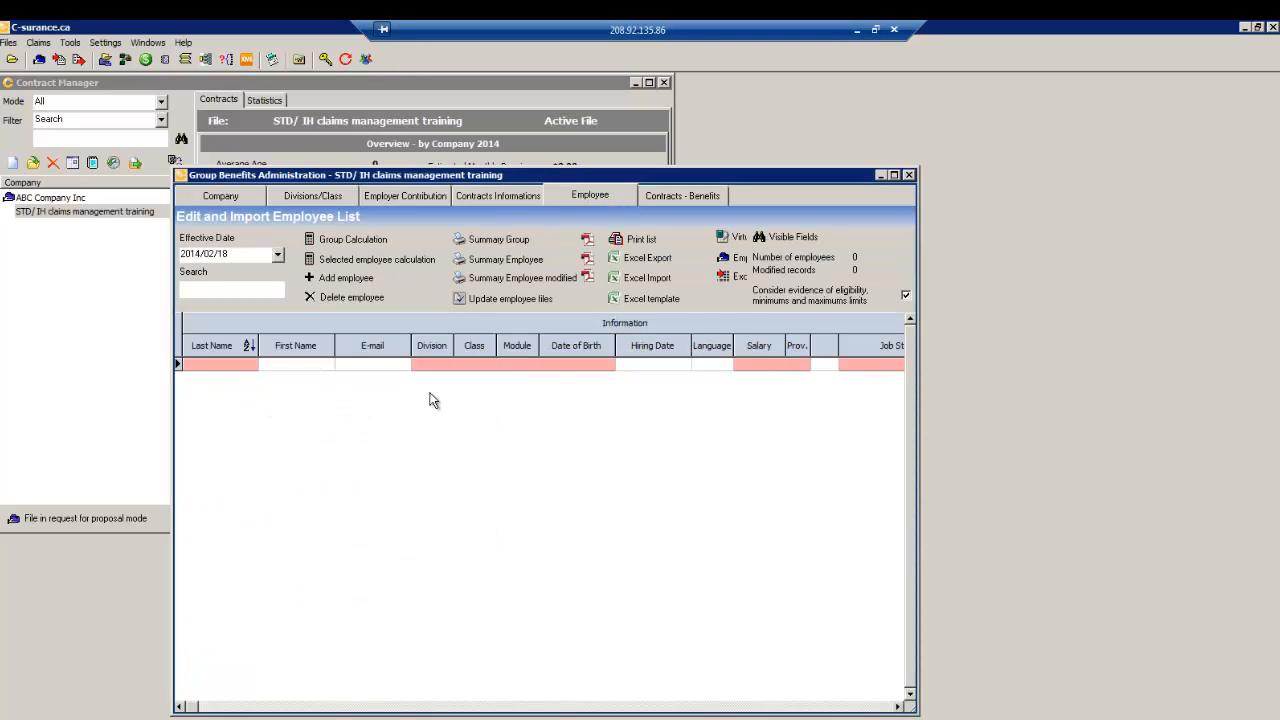
# - Add the Short Term Disability benefit to the contract via Benefits Selection
pyautogui.click(670, 198)
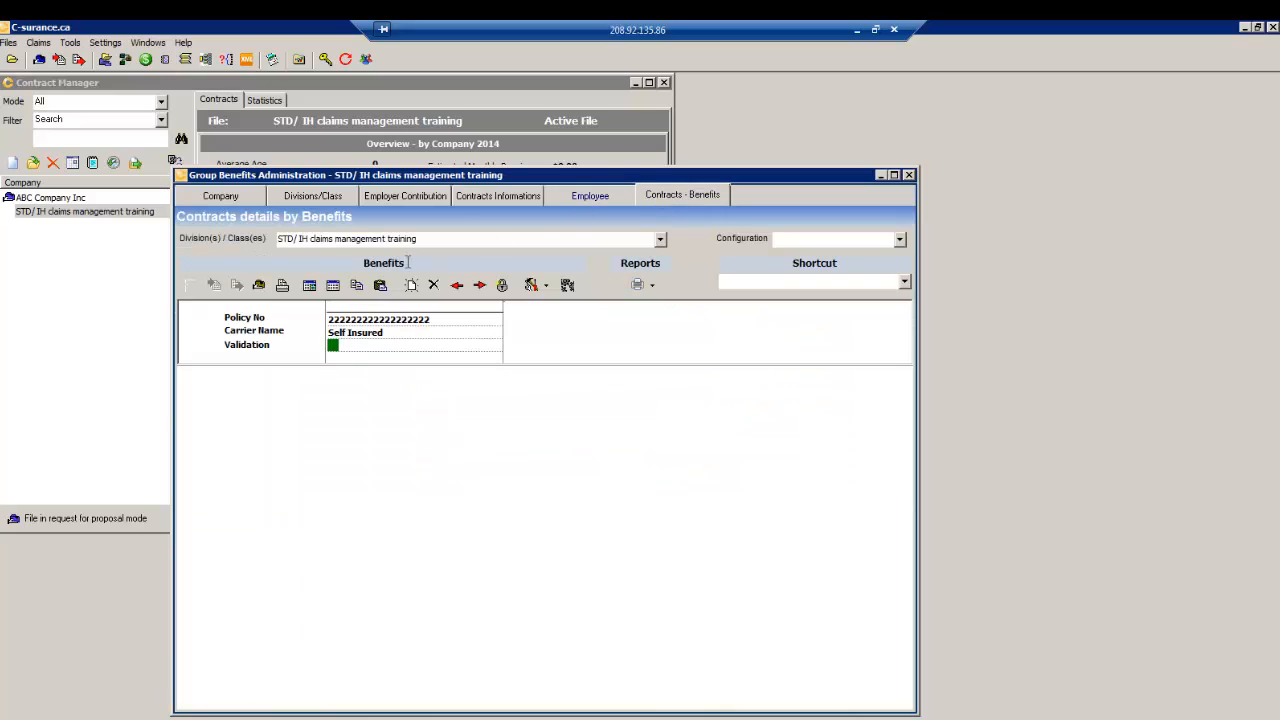
pyautogui.click(309, 286)
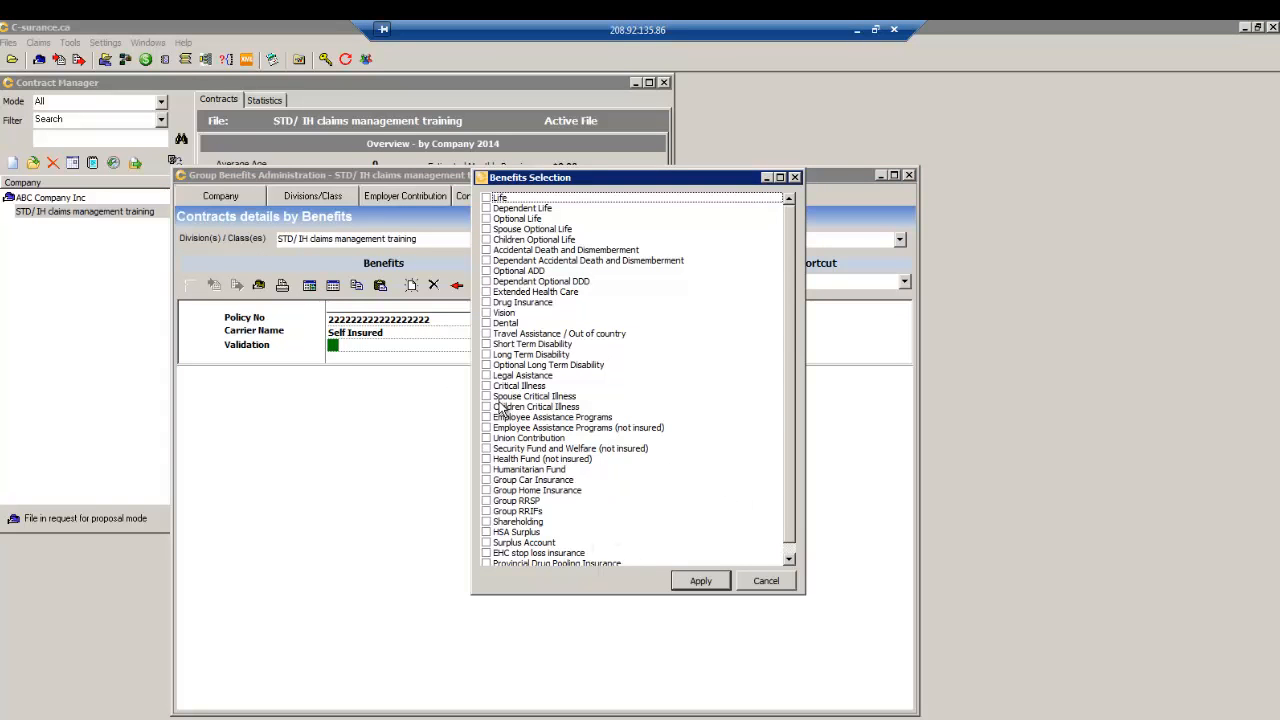
pyautogui.click(487, 346)
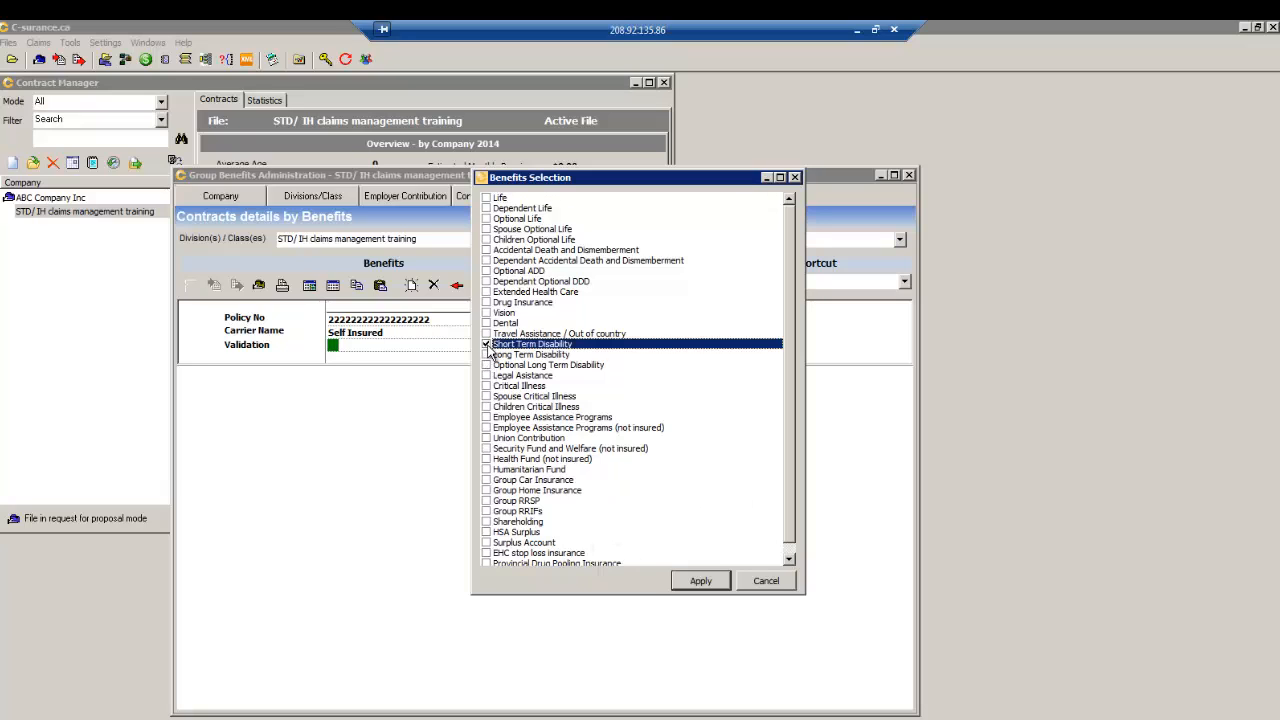
pyautogui.click(693, 580)
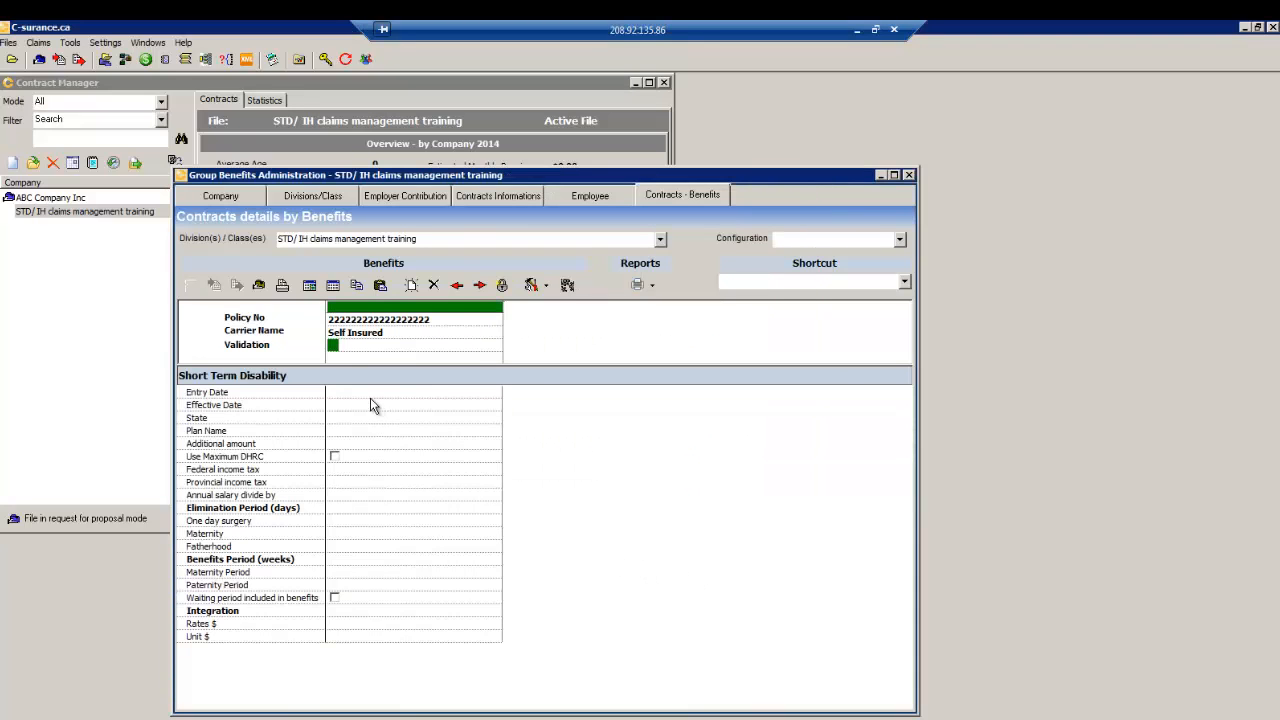
# - Create a new change effective 2014/01/01 on Standard Plan and open the STD details editor
pyautogui.click(363, 393)
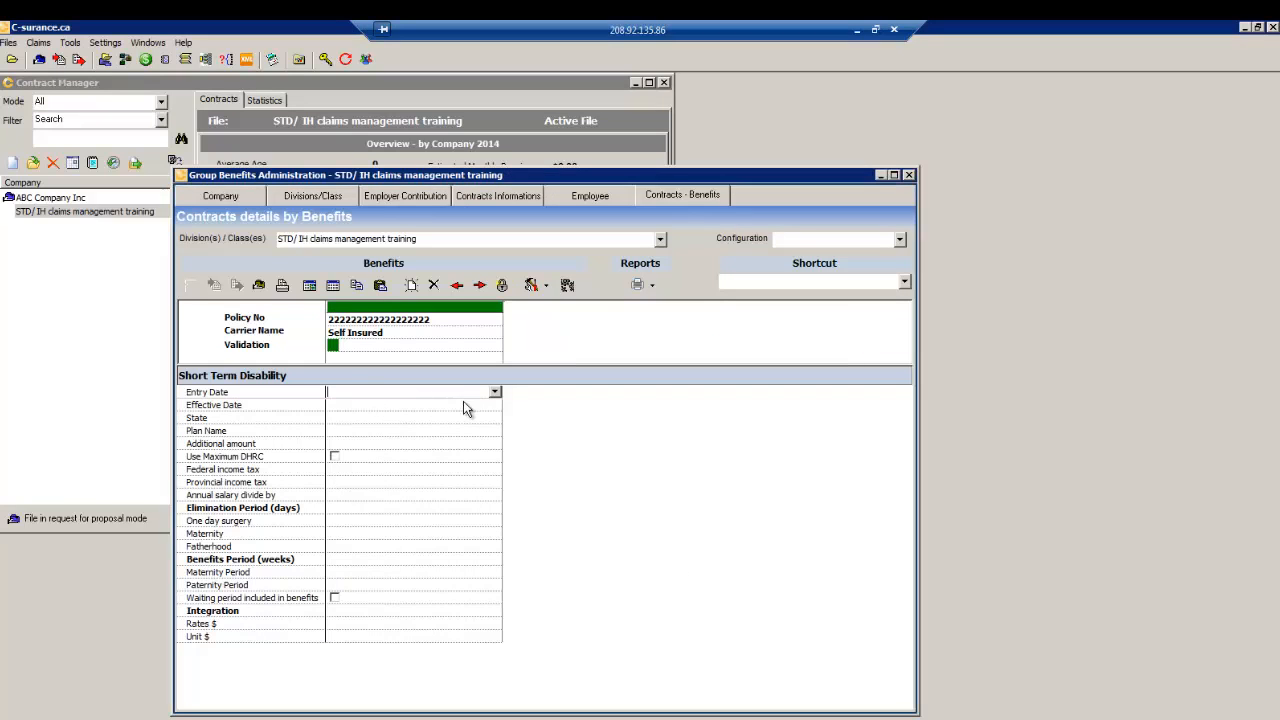
pyautogui.click(411, 286)
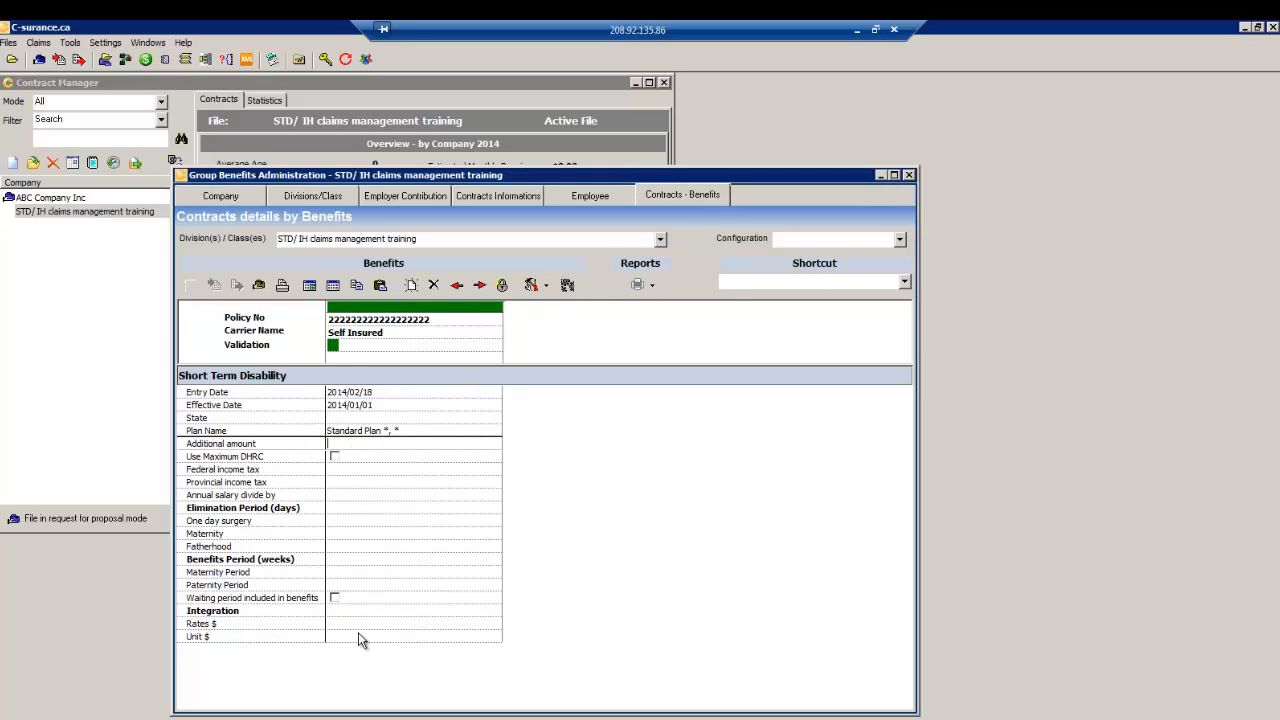
pyautogui.click(346, 294)
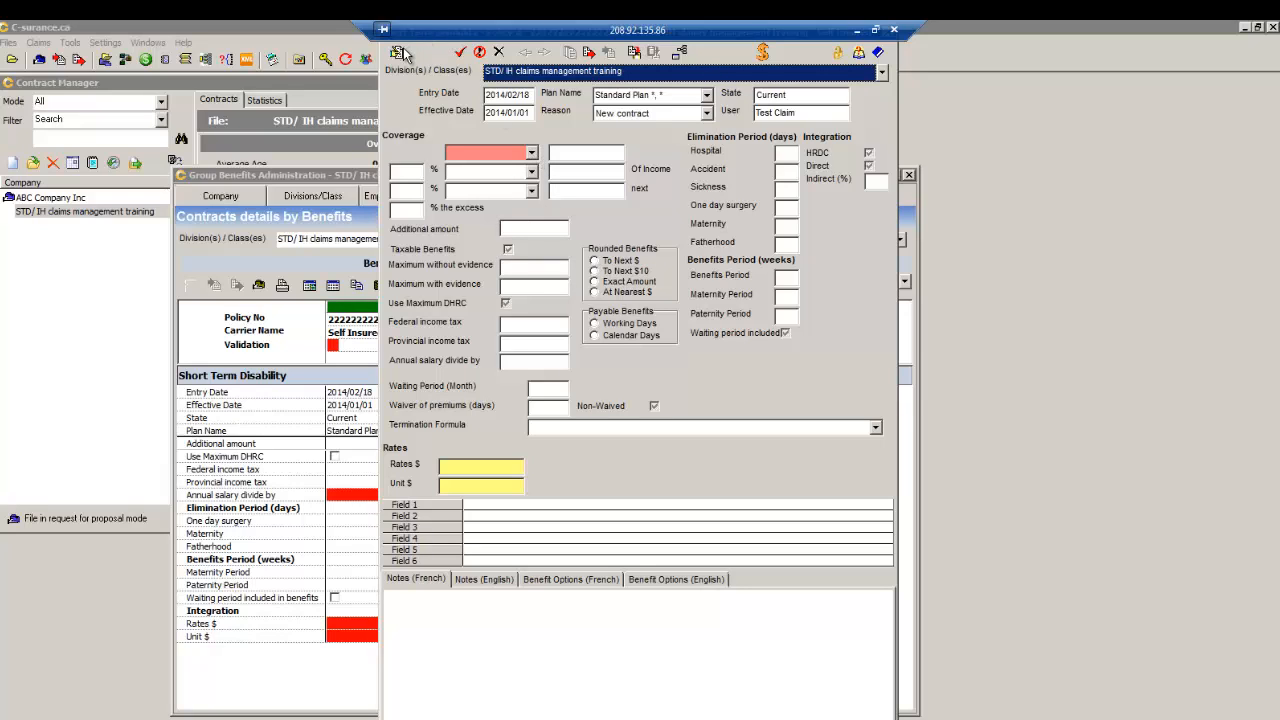
# - Start a plan modification dated 2014/01/01 with reason New contract
pyautogui.click(505, 124)
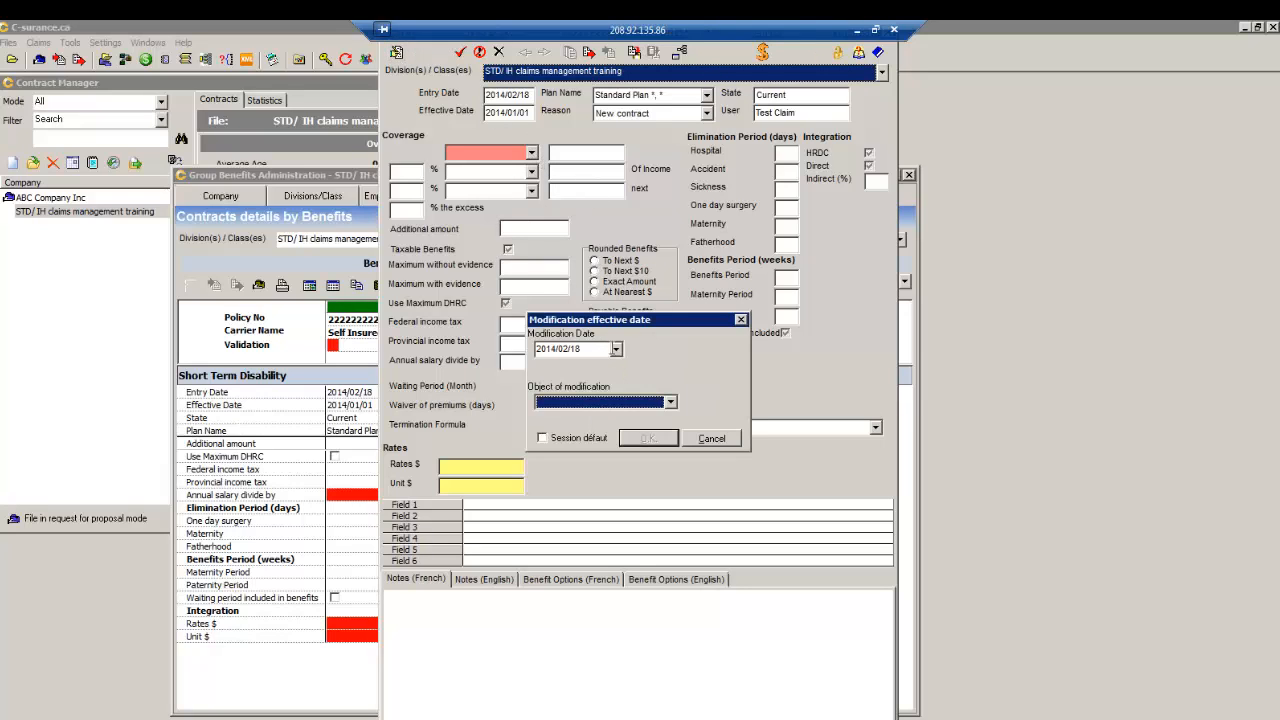
pyautogui.click(616, 349)
pyautogui.click(546, 370)
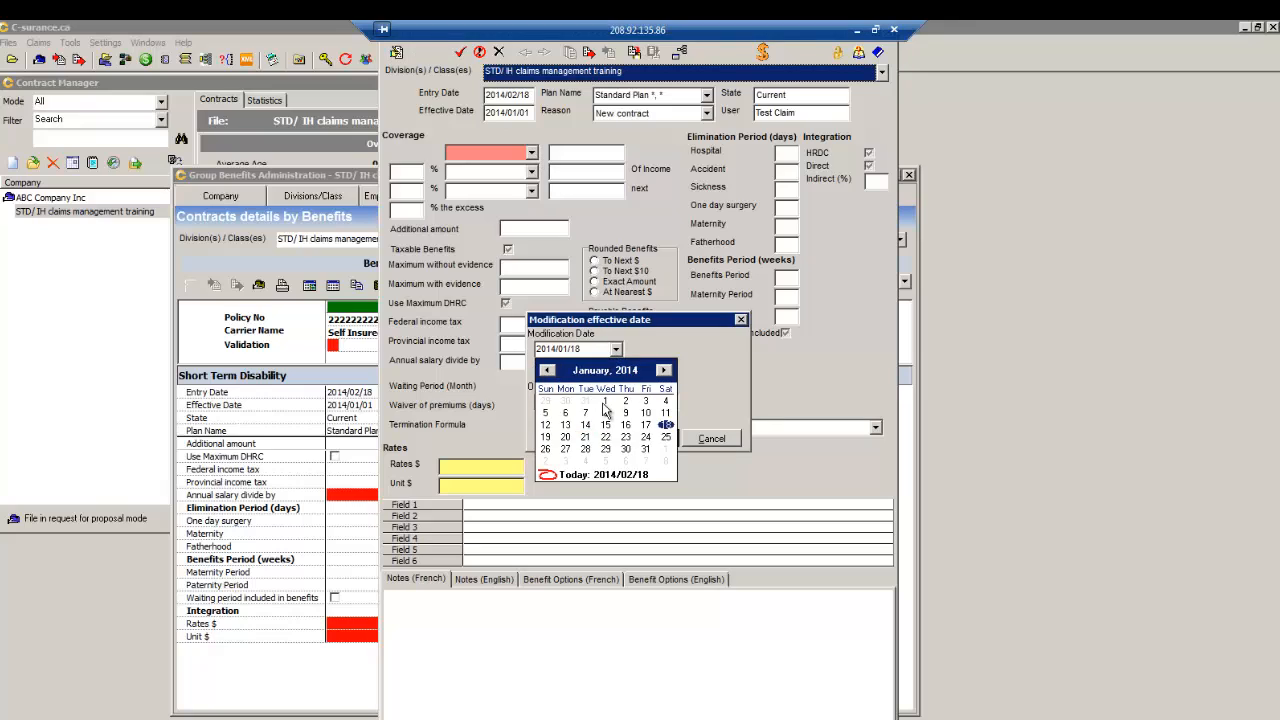
pyautogui.click(605, 402)
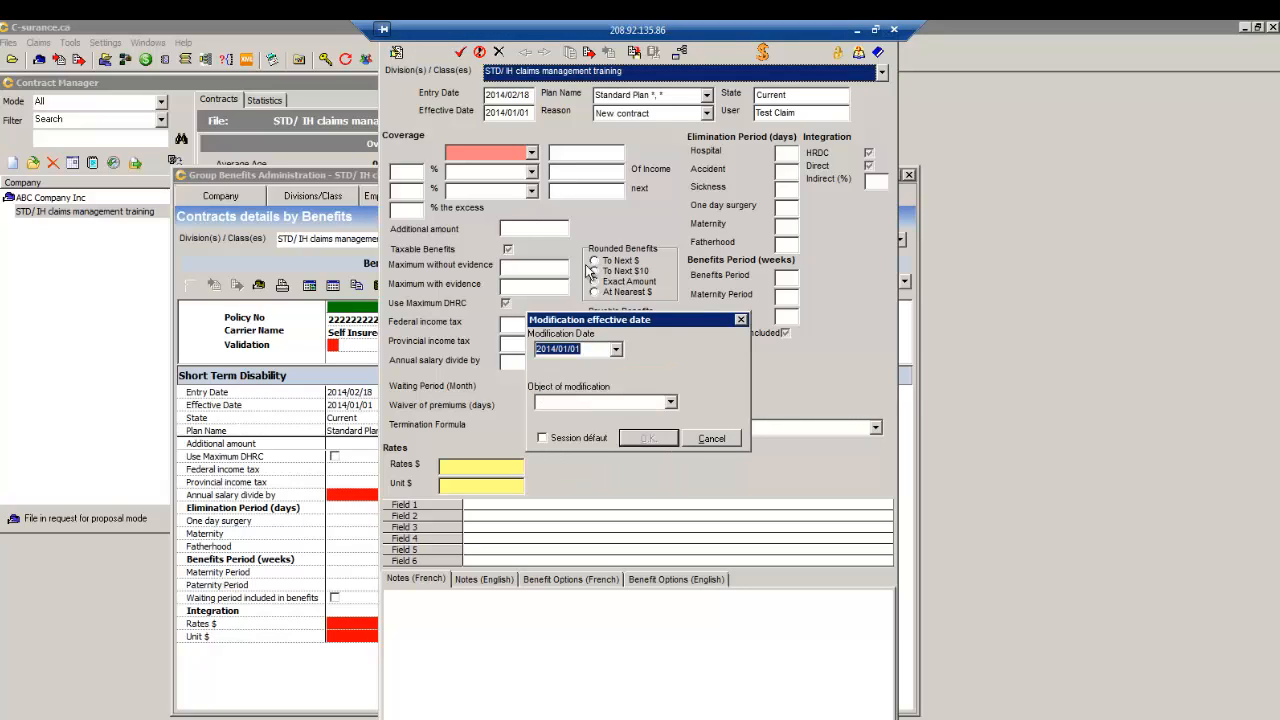
pyautogui.click(670, 402)
pyautogui.click(583, 418)
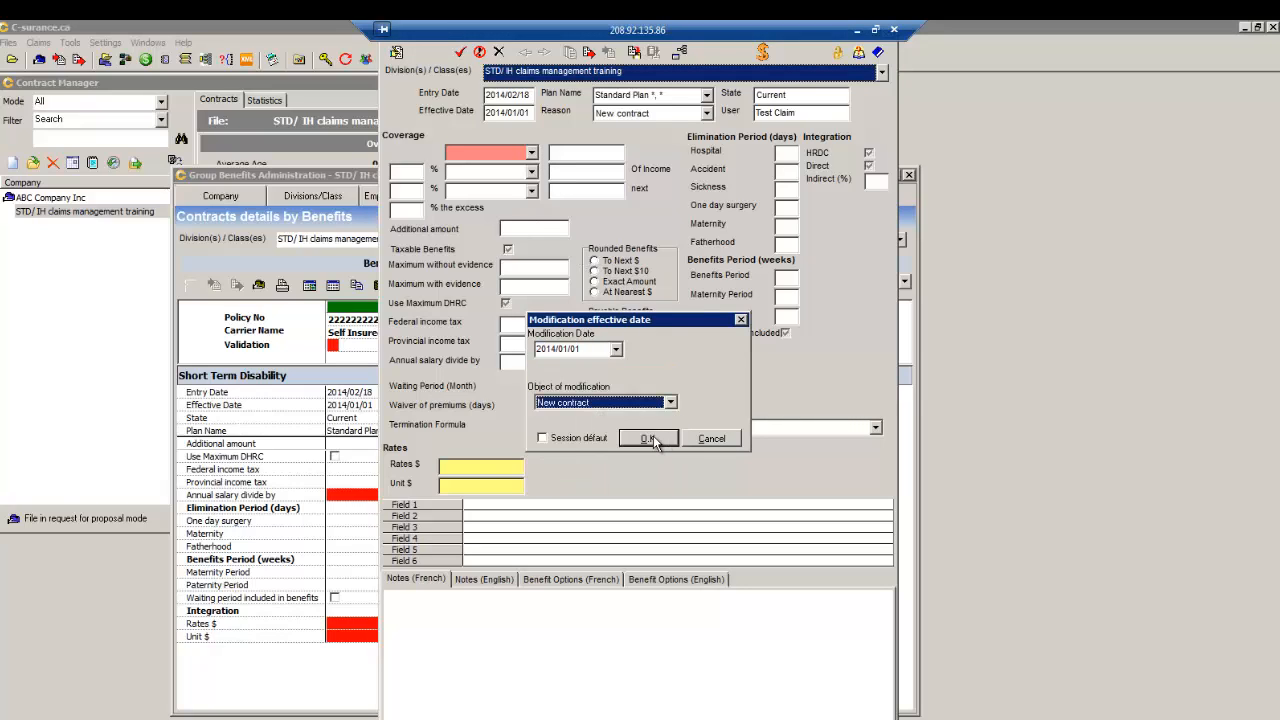
pyautogui.click(654, 440)
# - Set percentage coverage of 66.66% on the first income tier up to 1500
pyautogui.click(531, 154)
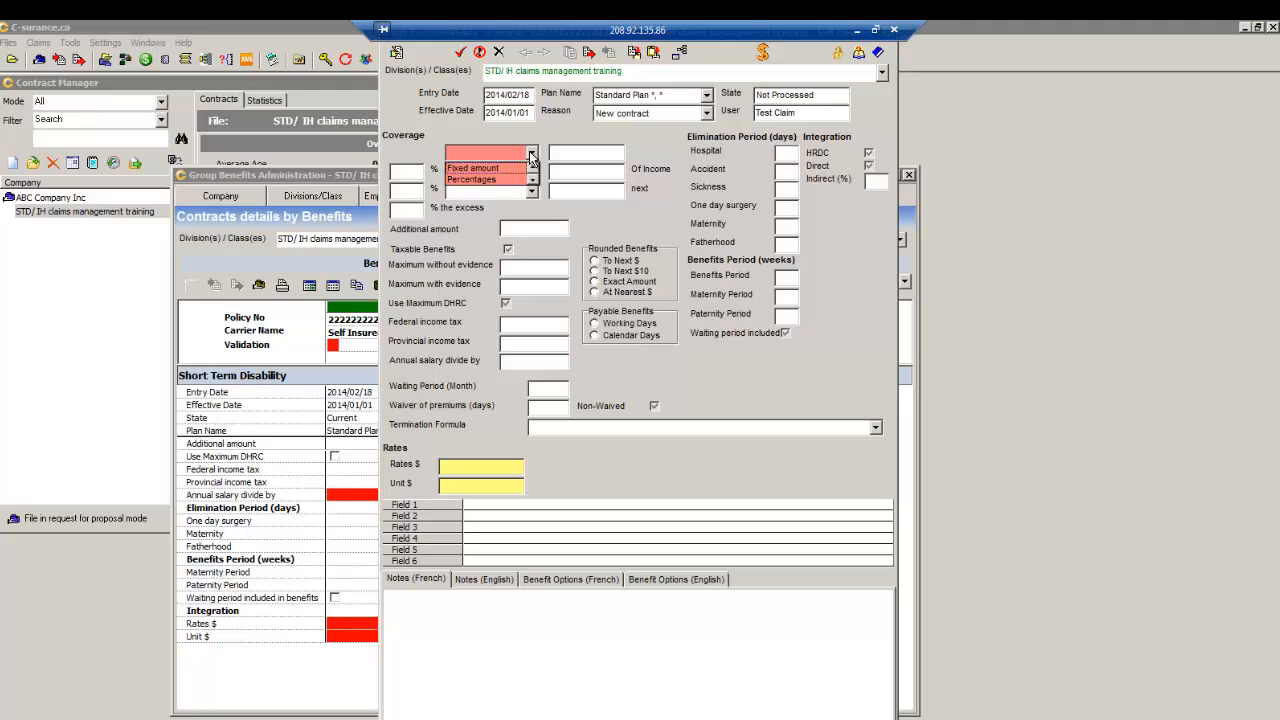
pyautogui.click(485, 180)
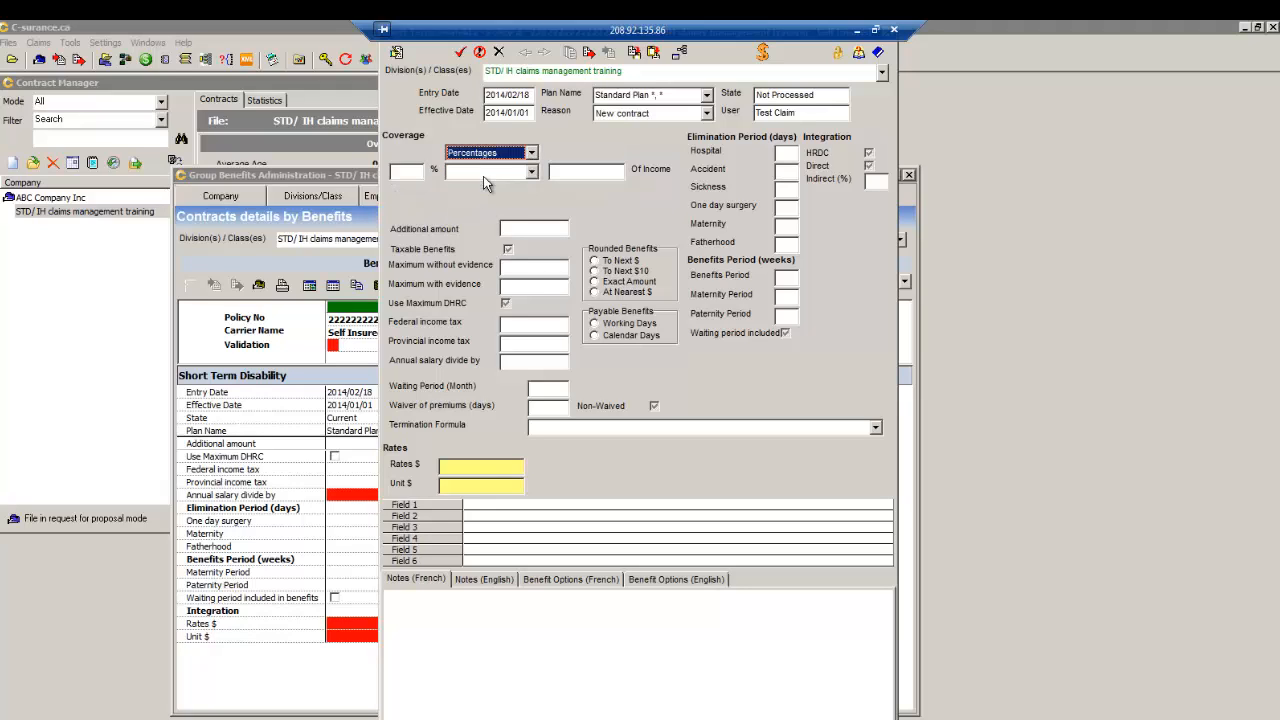
pyautogui.click(409, 171)
pyautogui.write('6')
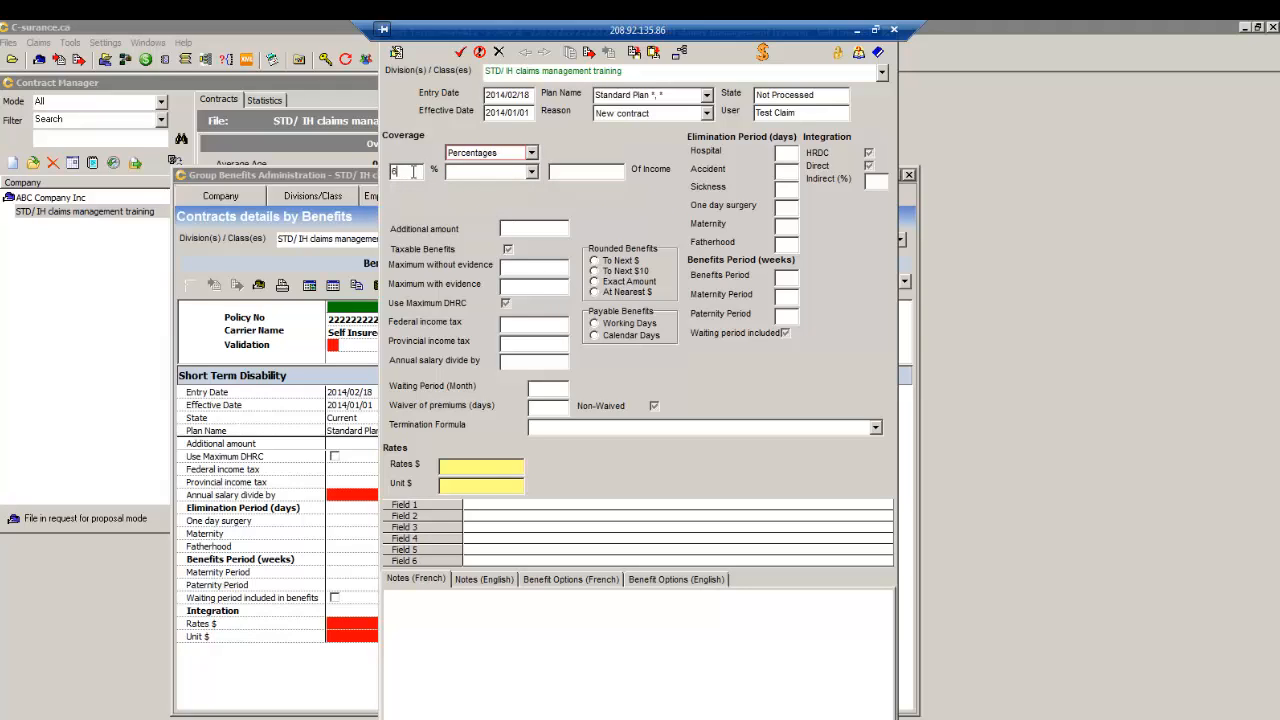
pyautogui.write('6.66')
pyautogui.click(533, 175)
pyautogui.click(490, 188)
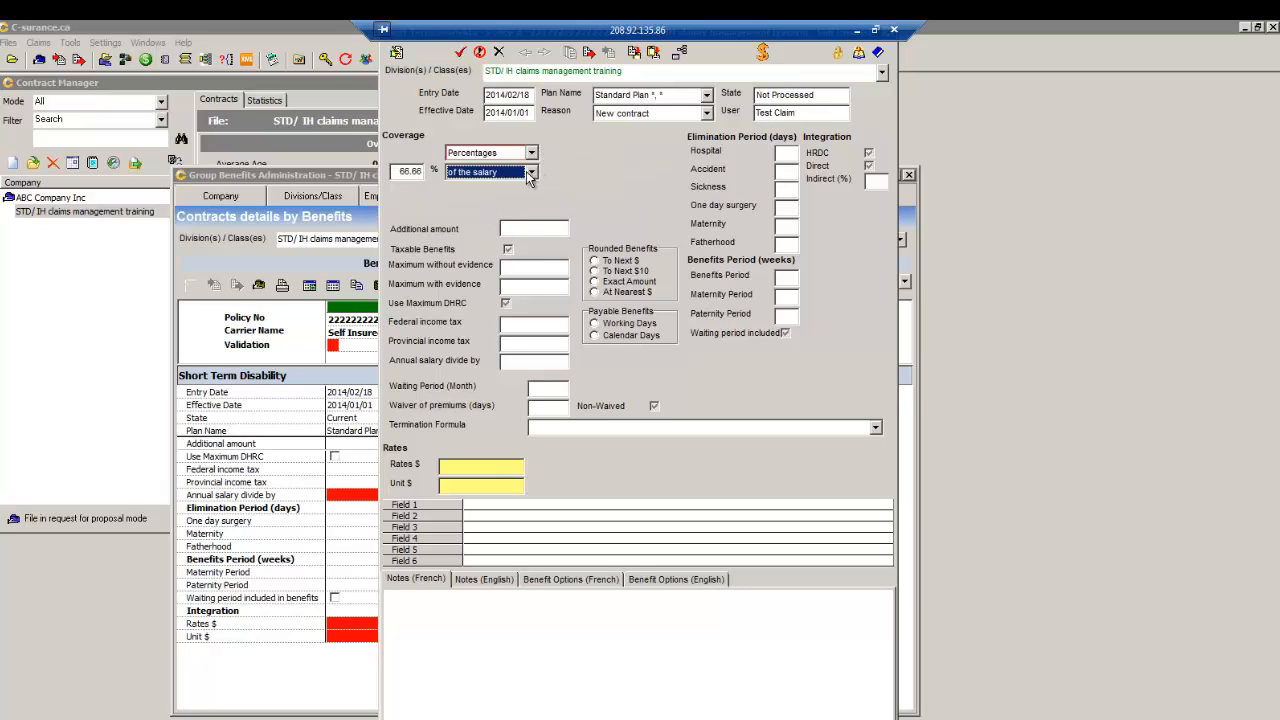
pyautogui.click(533, 173)
pyautogui.click(487, 199)
pyautogui.click(577, 172)
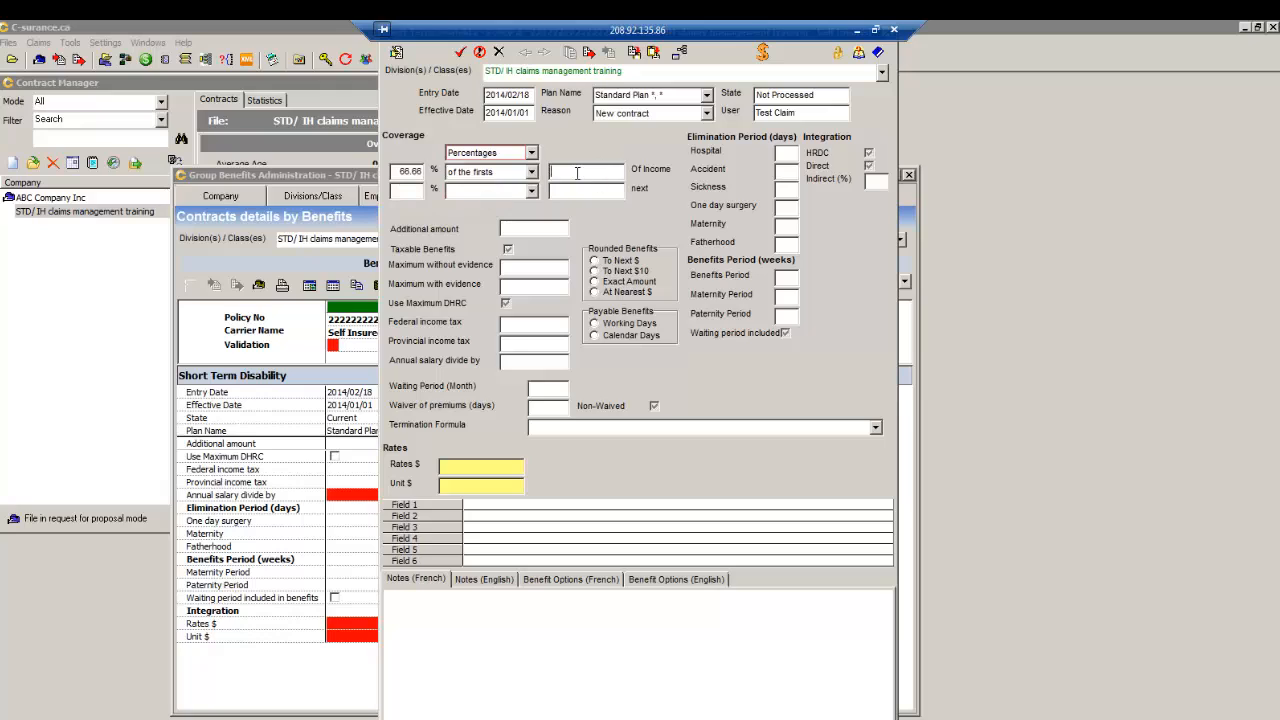
pyautogui.write('1500')
# - Add a 50% second tier on the next 1,000 of income, with 40% on the excess
pyautogui.click(402, 193)
pyautogui.write('50')
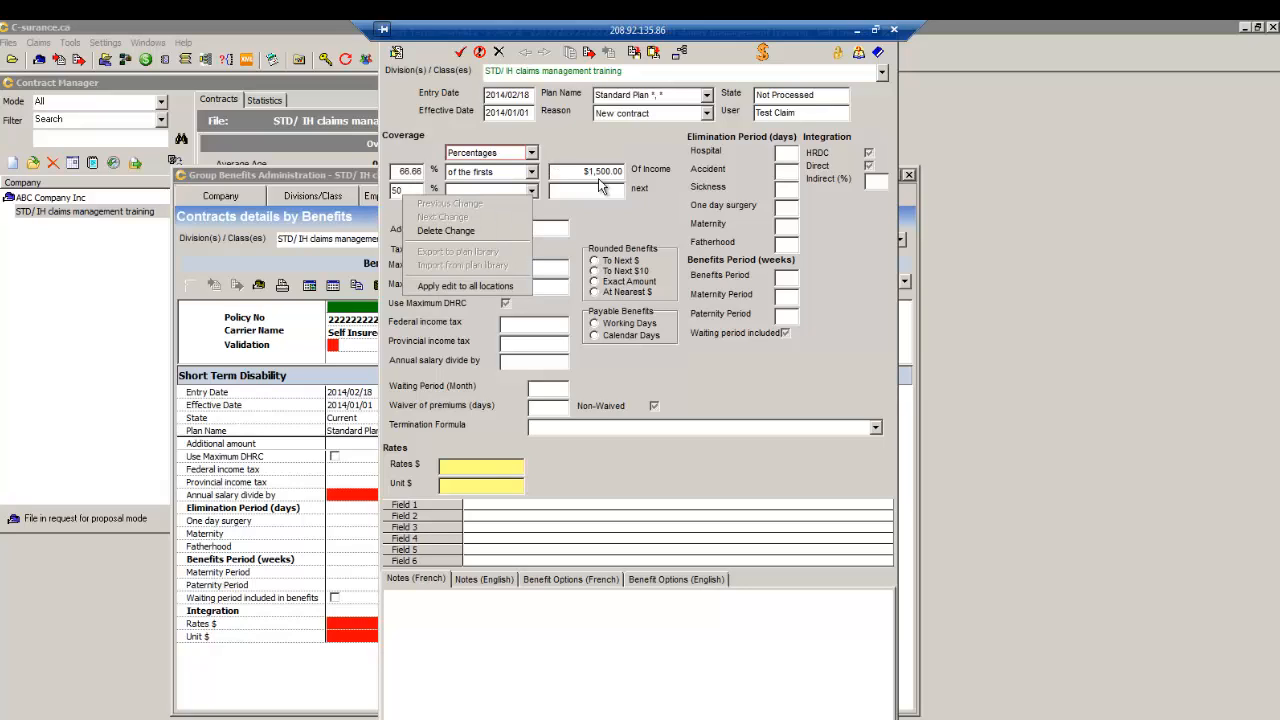
pyautogui.click(531, 192)
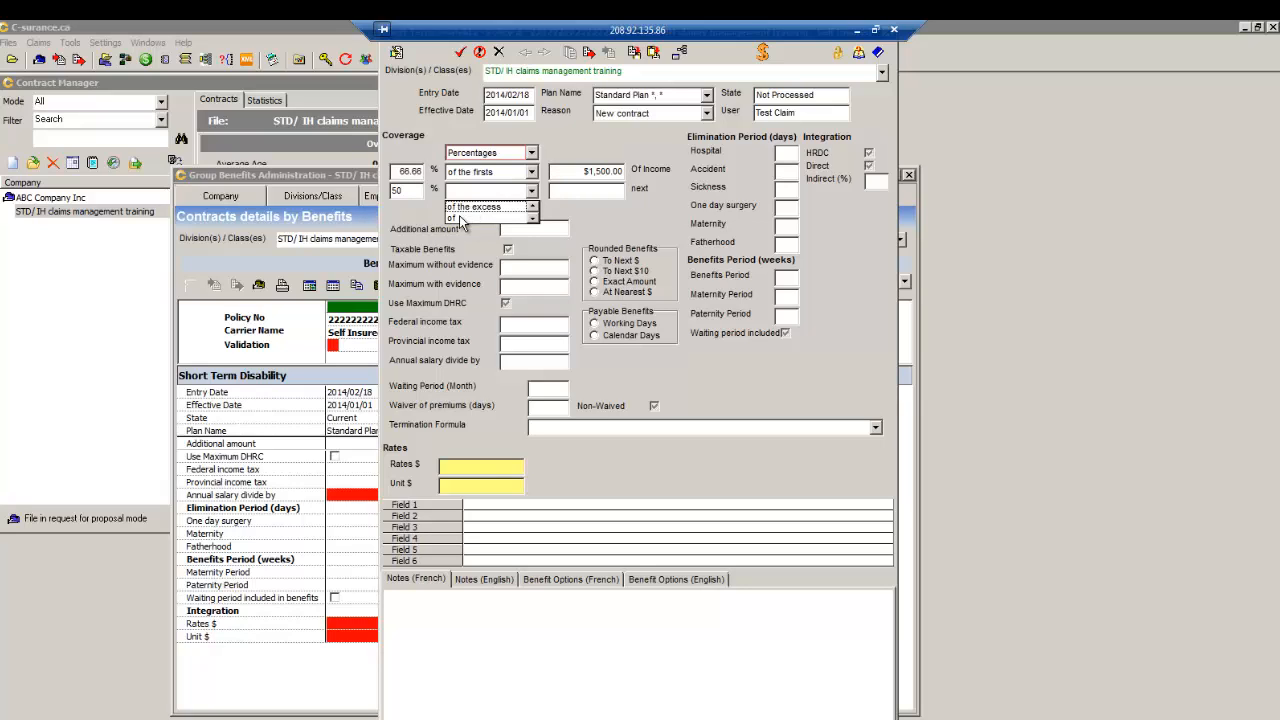
pyautogui.click(461, 219)
pyautogui.click(571, 195)
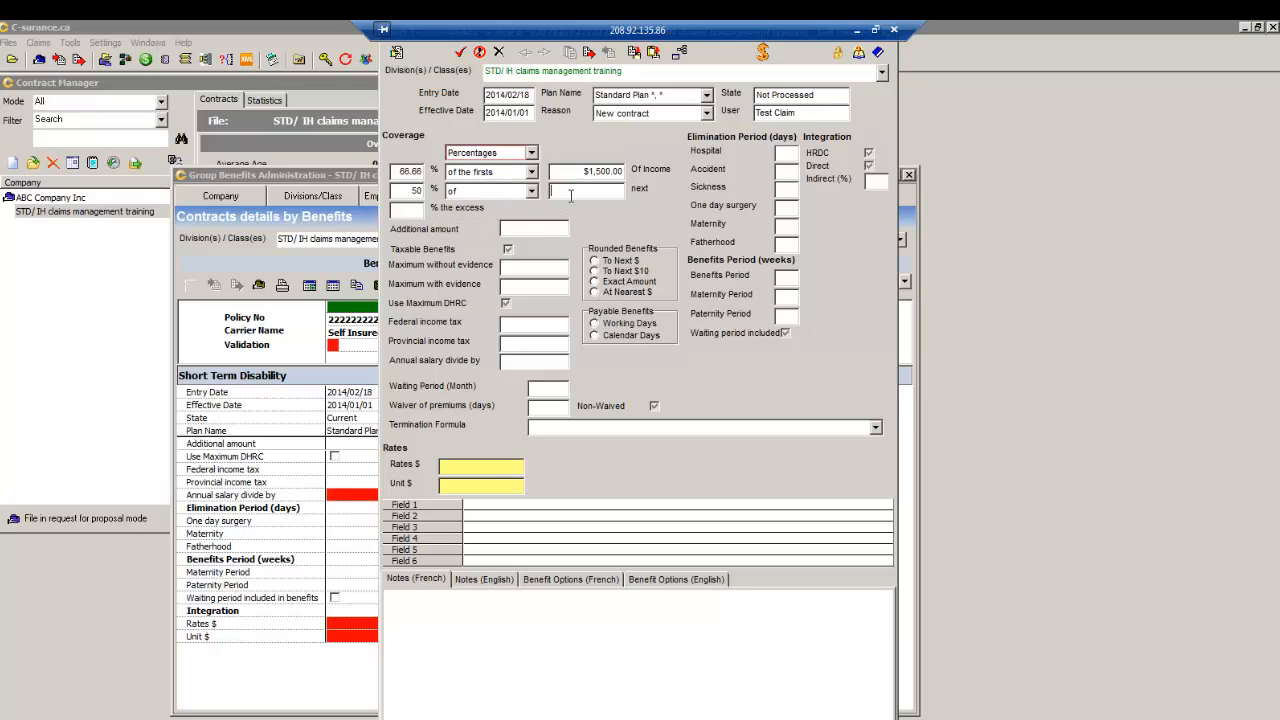
pyautogui.write('1,000')
pyautogui.click(413, 208)
# - Mark benefits taxable; set maximums $2,000/$3,000, tax rates 10 and 13, divisor 52, waiting 0
pyautogui.click(509, 250)
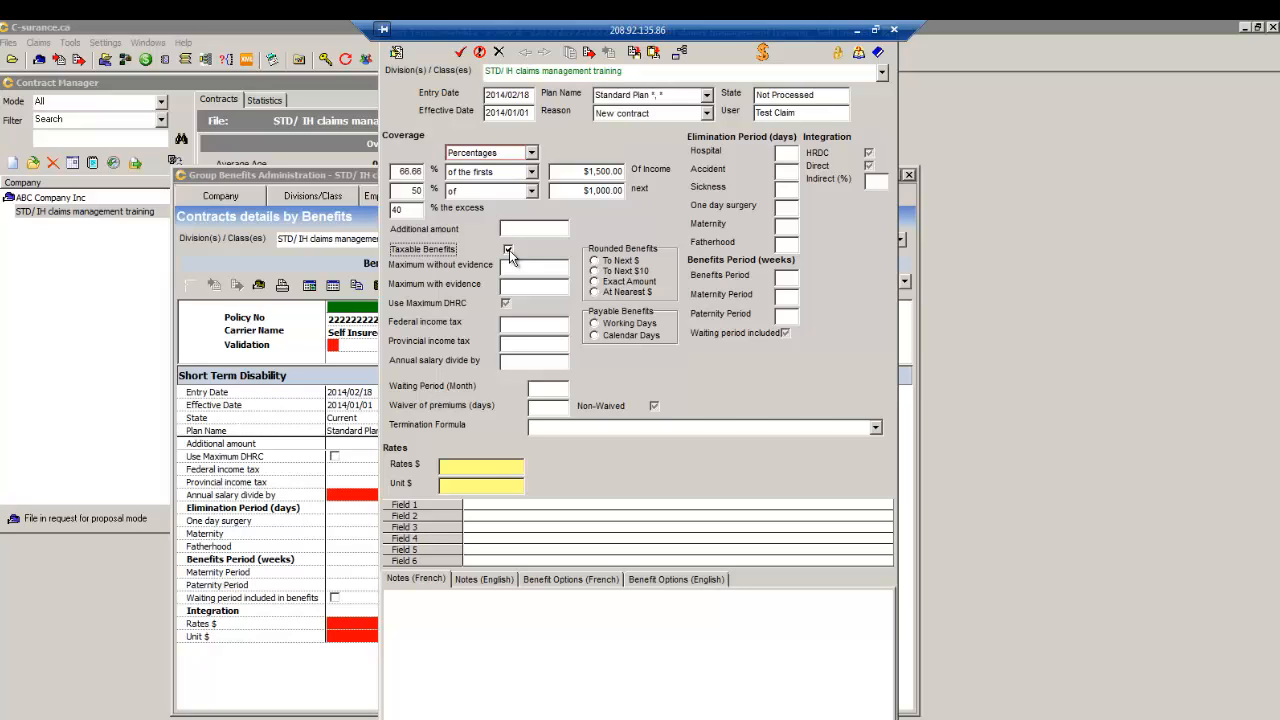
pyautogui.click(509, 251)
pyautogui.click(518, 265)
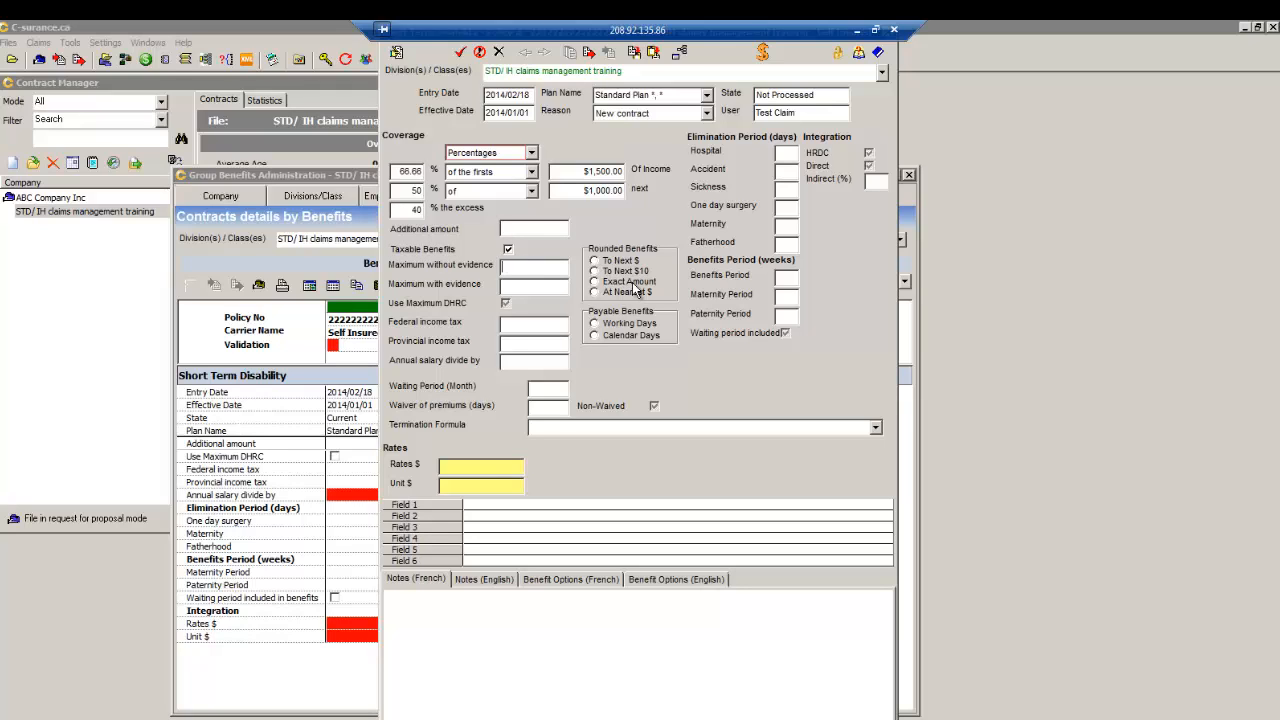
pyautogui.write('2,00')
pyautogui.write('000')
pyautogui.click(533, 289)
pyautogui.click(517, 323)
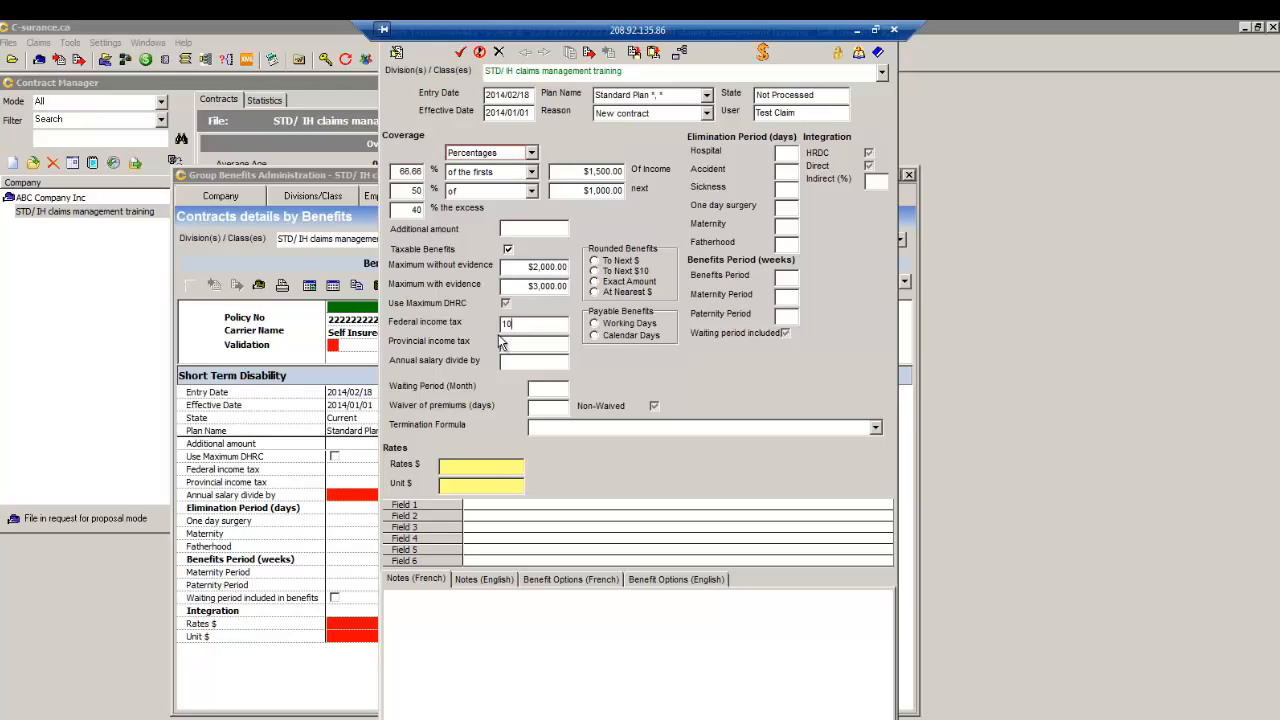
pyautogui.click(510, 343)
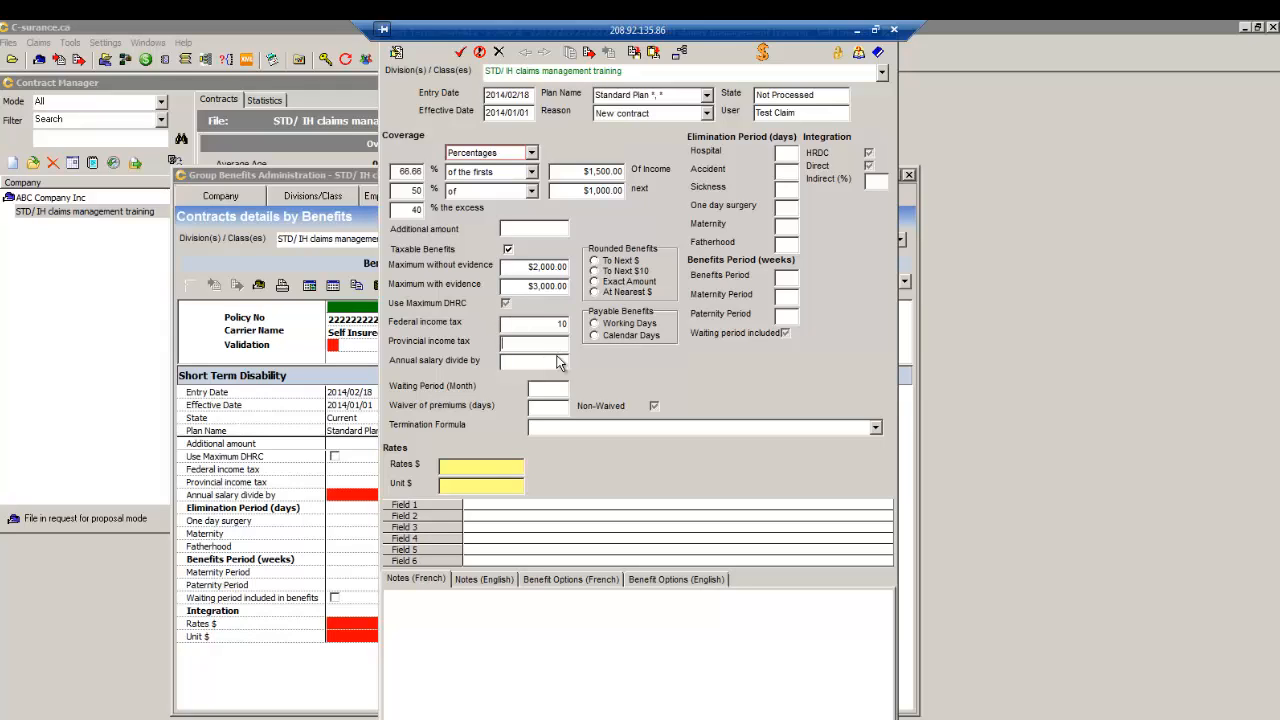
pyautogui.click(520, 362)
pyautogui.click(557, 388)
# - End coverage at 75 years old or at retirement and round benefits to the next $10
pyautogui.click(548, 430)
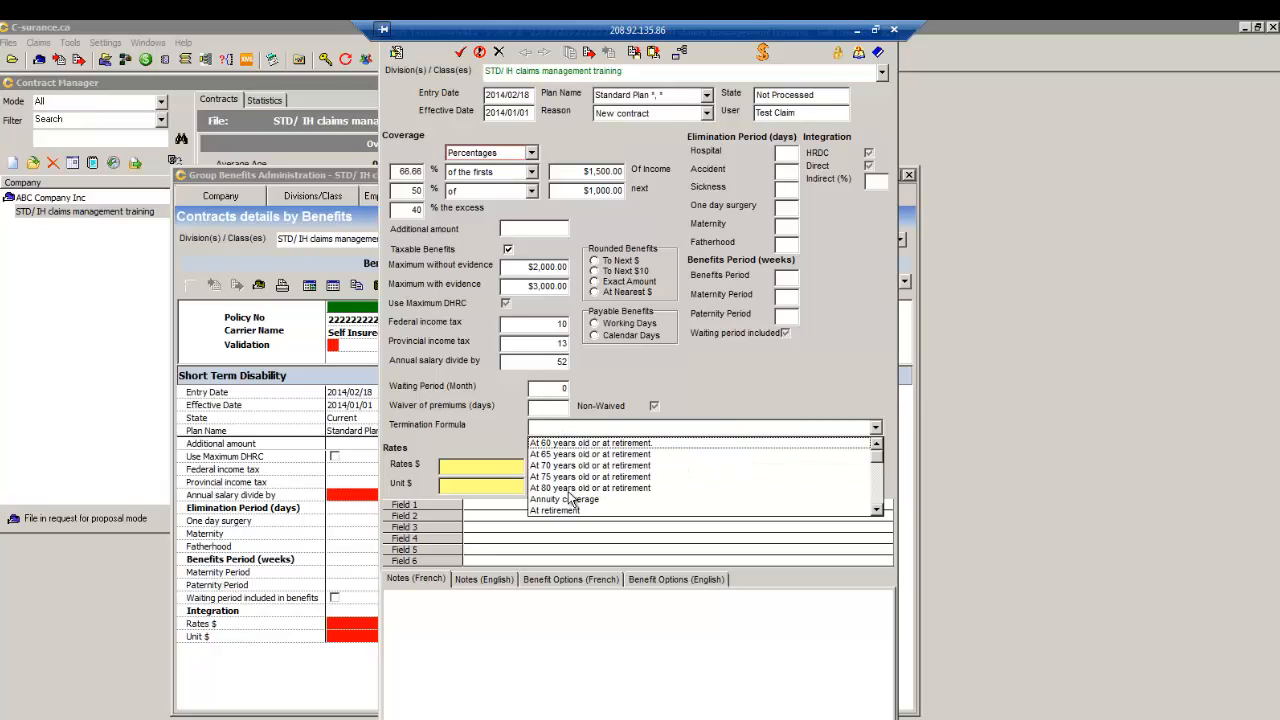
pyautogui.click(566, 477)
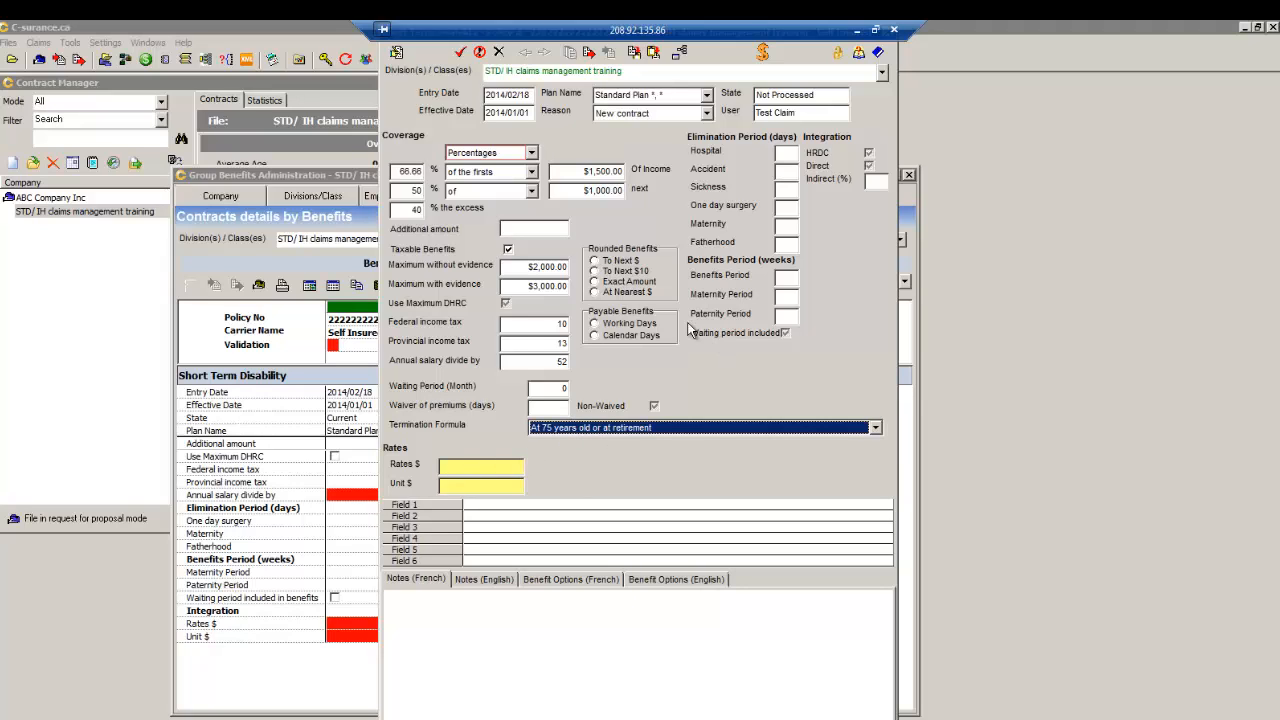
pyautogui.click(605, 260)
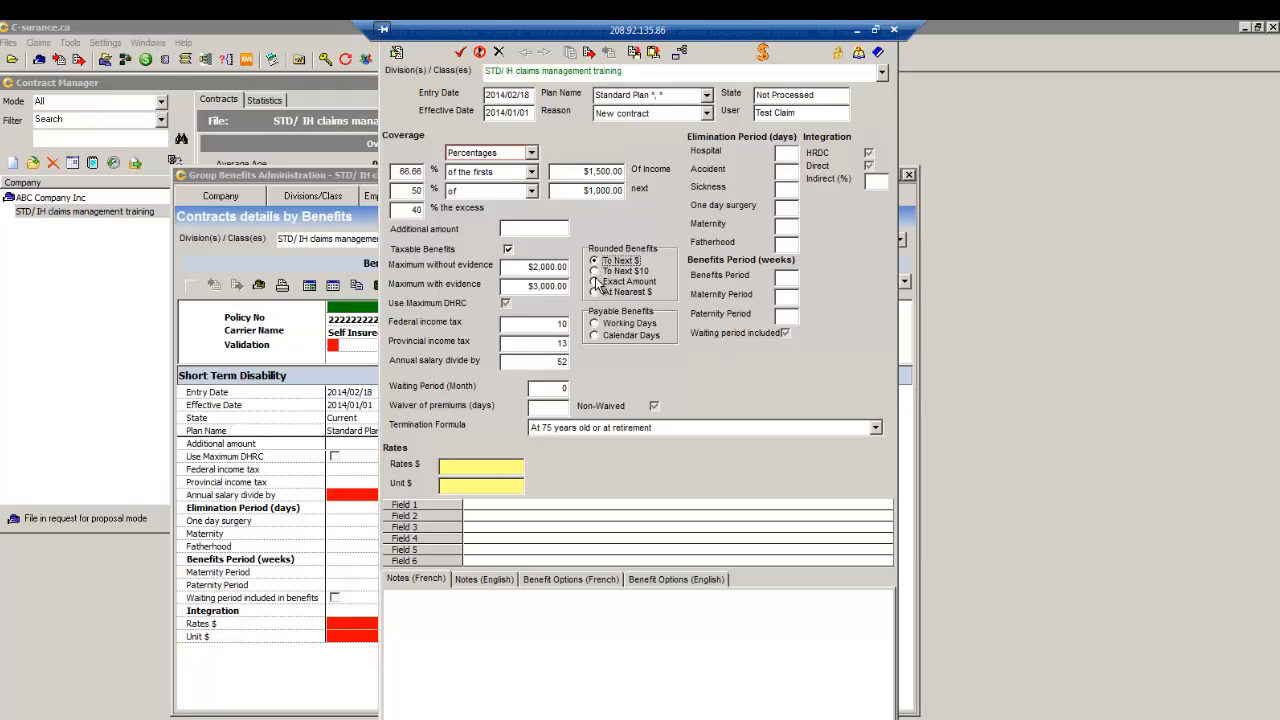
pyautogui.click(596, 283)
pyautogui.click(595, 271)
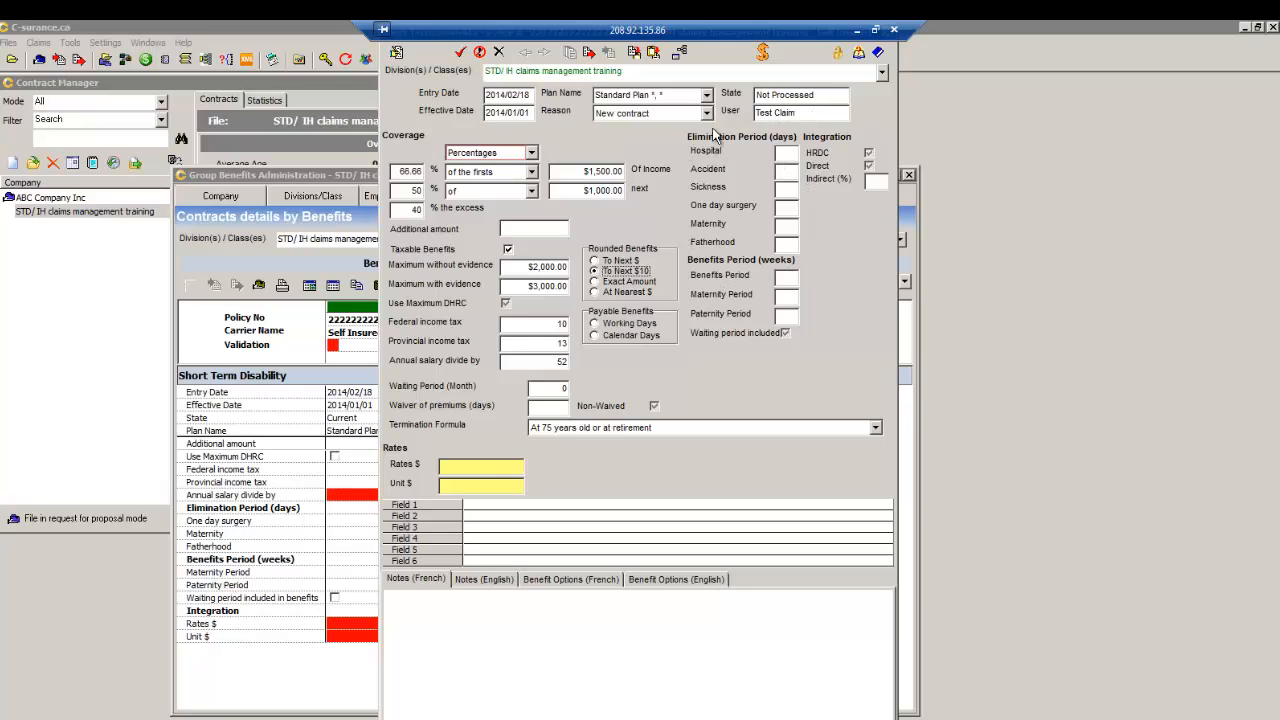
# - Enter elimination days 5/6 and benefit periods of 20, 12 and 10 weeks
pyautogui.click(783, 225)
pyautogui.click(786, 281)
pyautogui.write('20')
pyautogui.click(787, 295)
pyautogui.click(787, 280)
pyautogui.click(788, 297)
pyautogui.write('1210')
pyautogui.press('BackSpace')
pyautogui.press('BackSpace')
pyautogui.click(781, 316)
pyautogui.write('10')
# - Add Company as a General payer for 18 weeks in the Payer manager
pyautogui.click(762, 51)
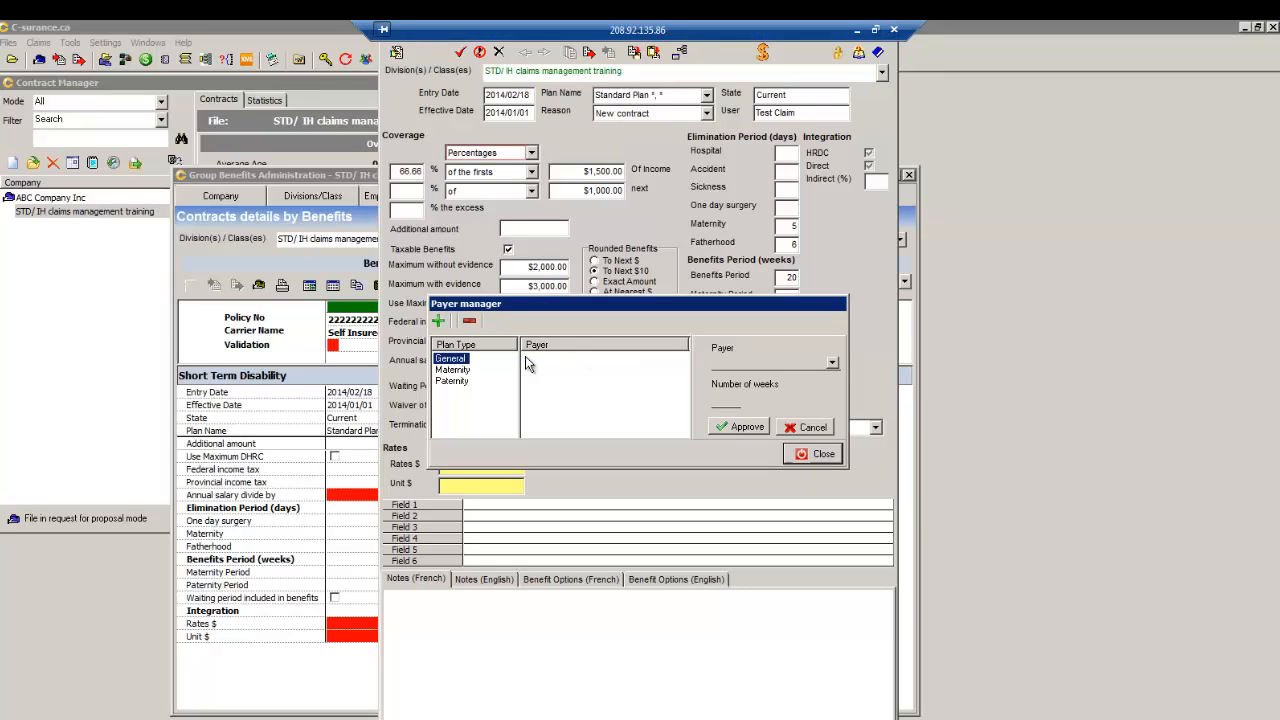
pyautogui.click(439, 323)
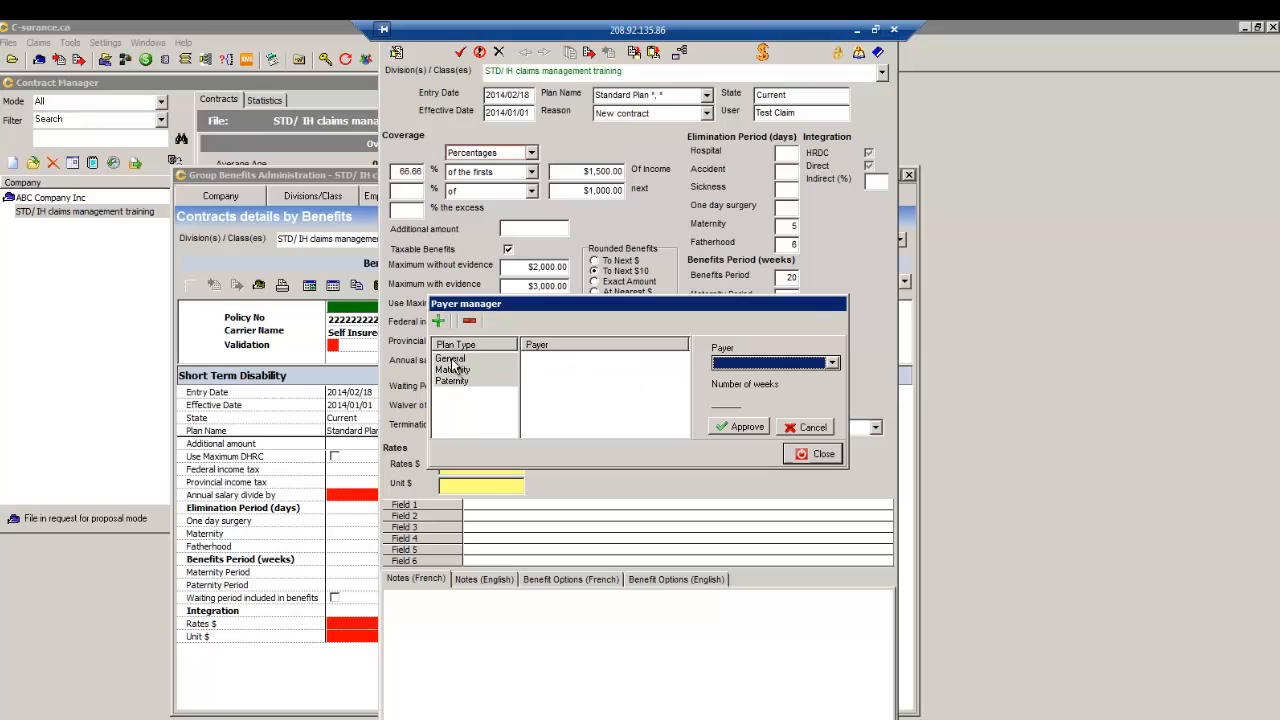
pyautogui.click(833, 366)
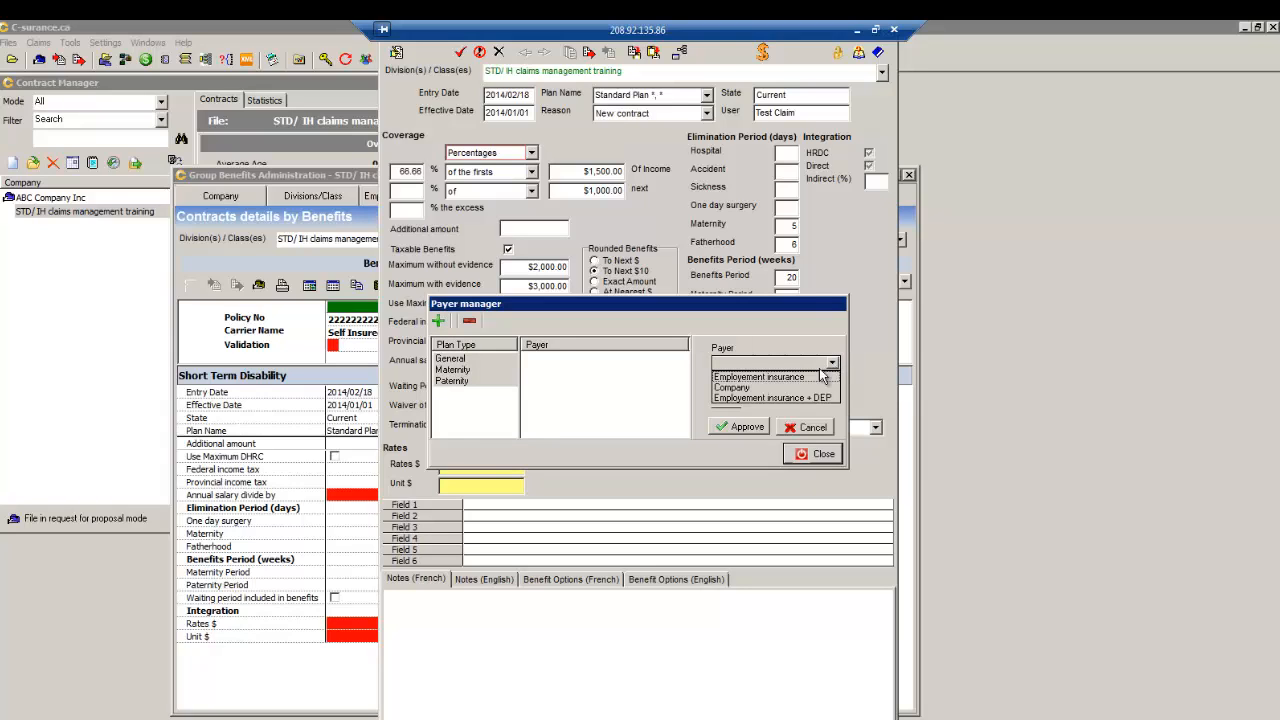
pyautogui.click(741, 385)
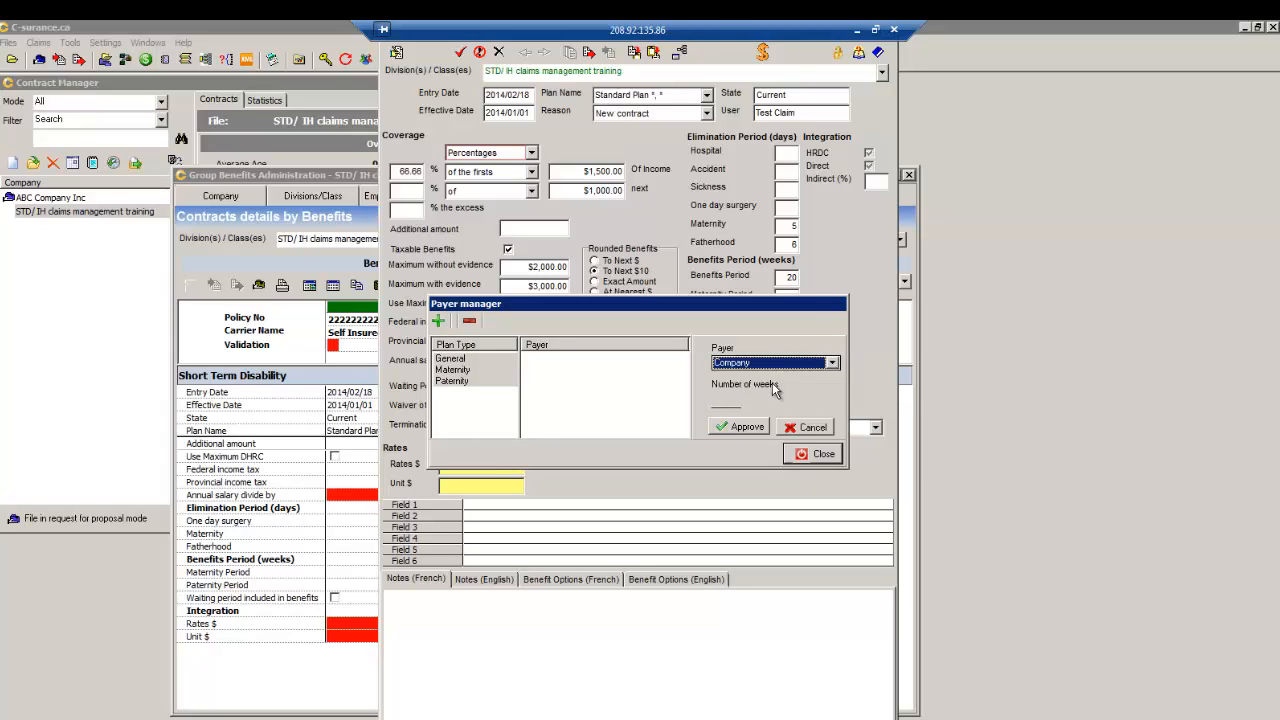
pyautogui.click(720, 400)
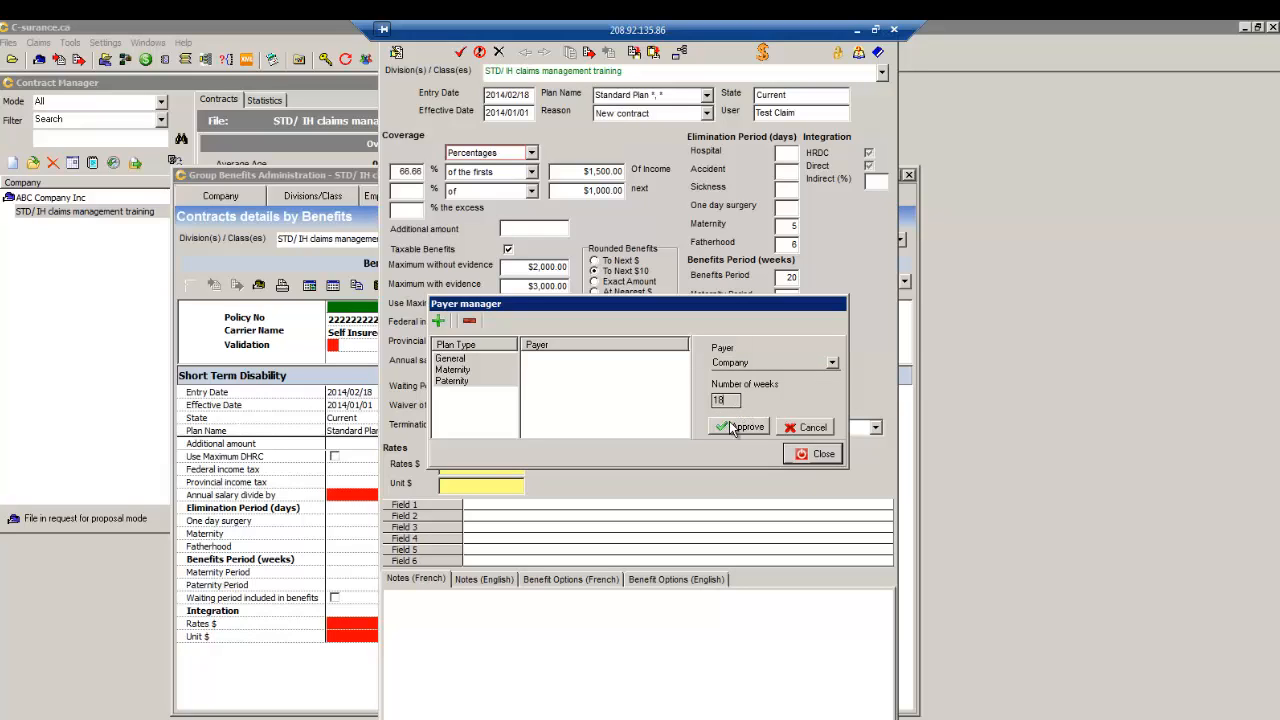
pyautogui.click(740, 427)
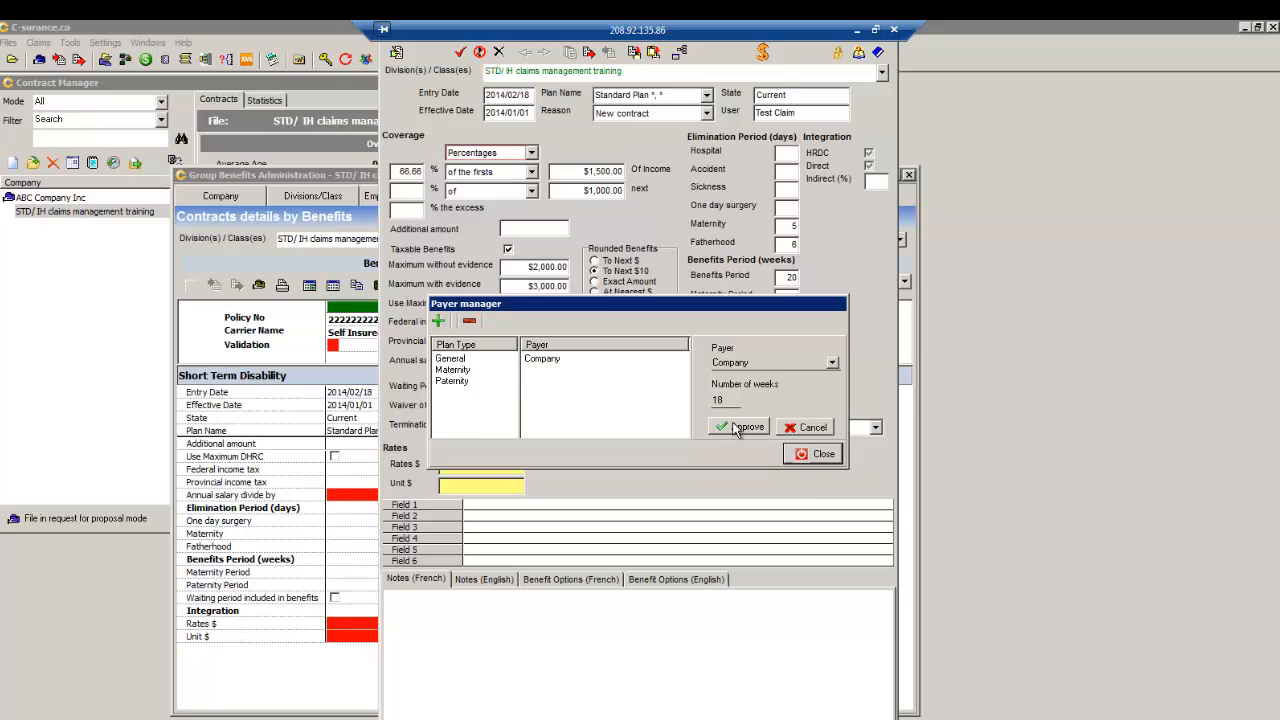
pyautogui.click(448, 360)
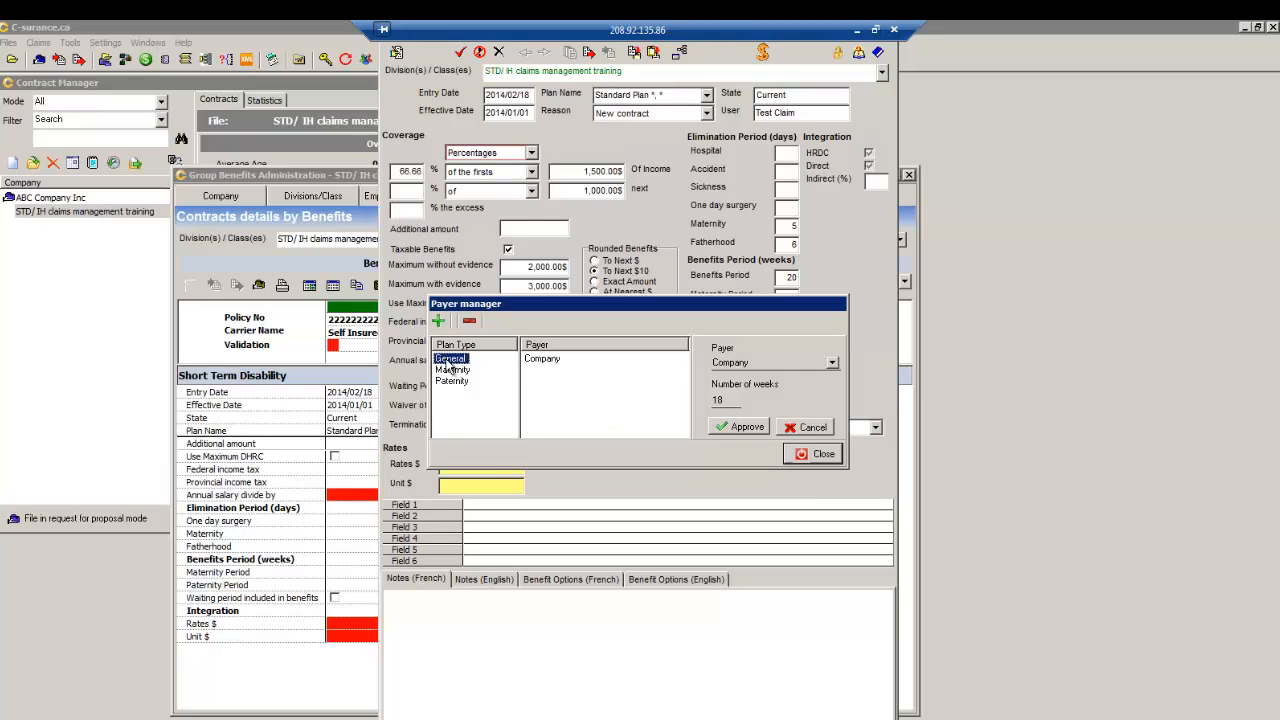
pyautogui.click(543, 360)
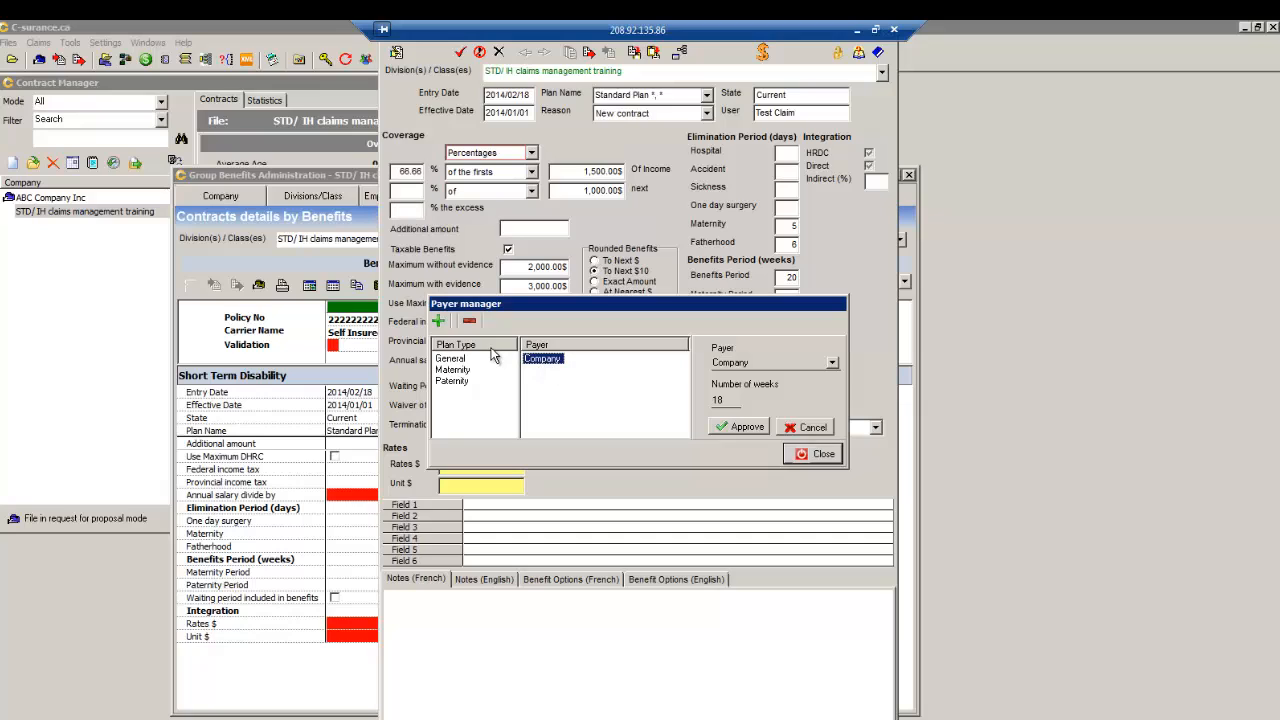
# - Add Employement insurance as a General payer for 2 weeks and close the Payer manager
pyautogui.click(439, 322)
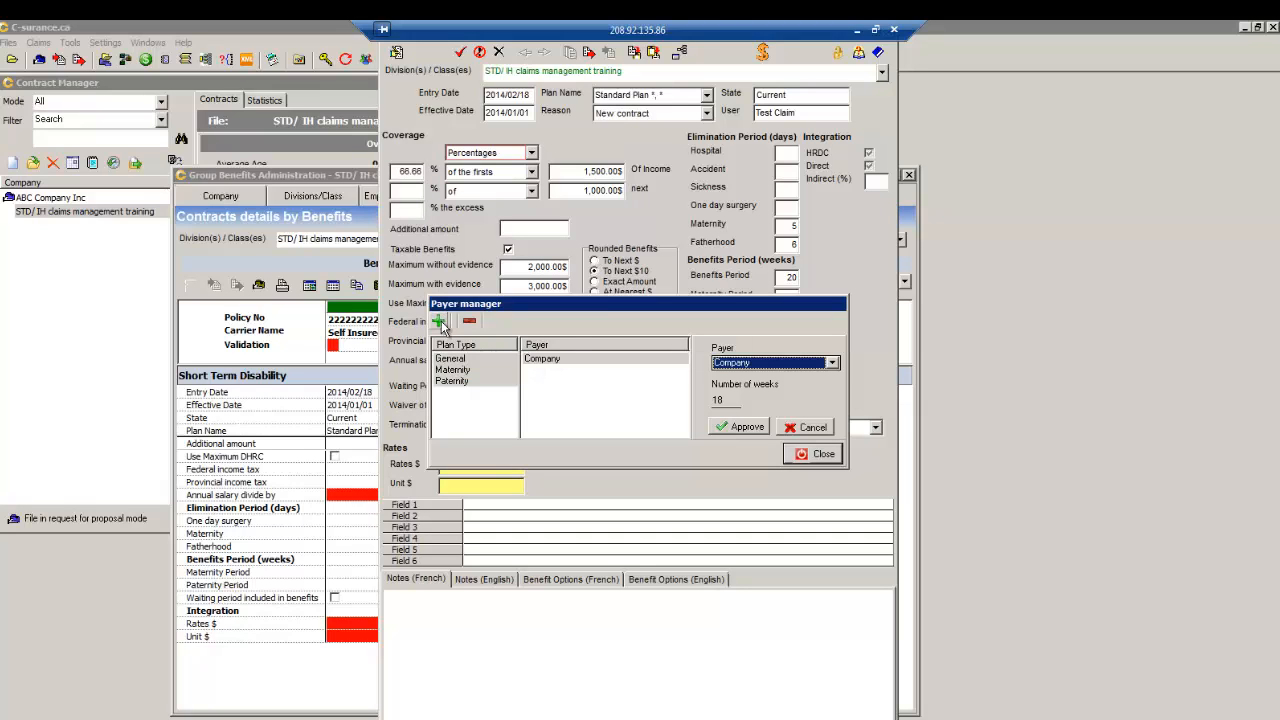
pyautogui.click(831, 364)
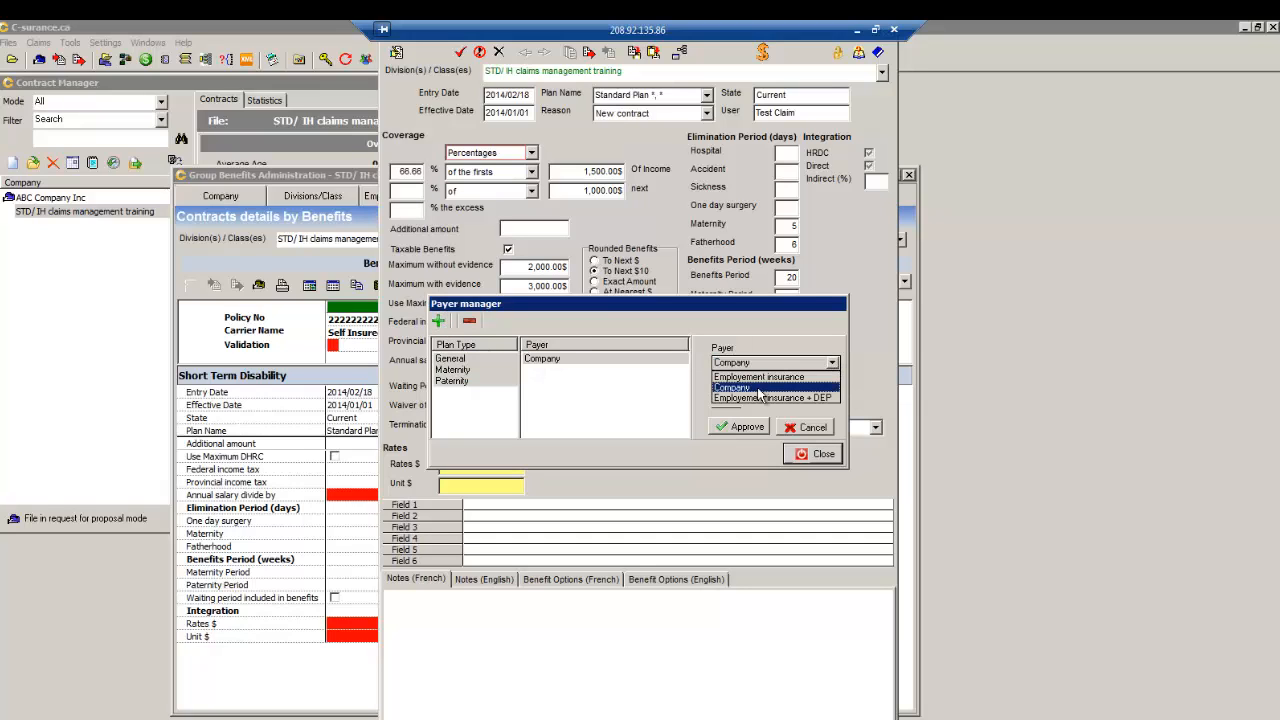
pyautogui.click(758, 377)
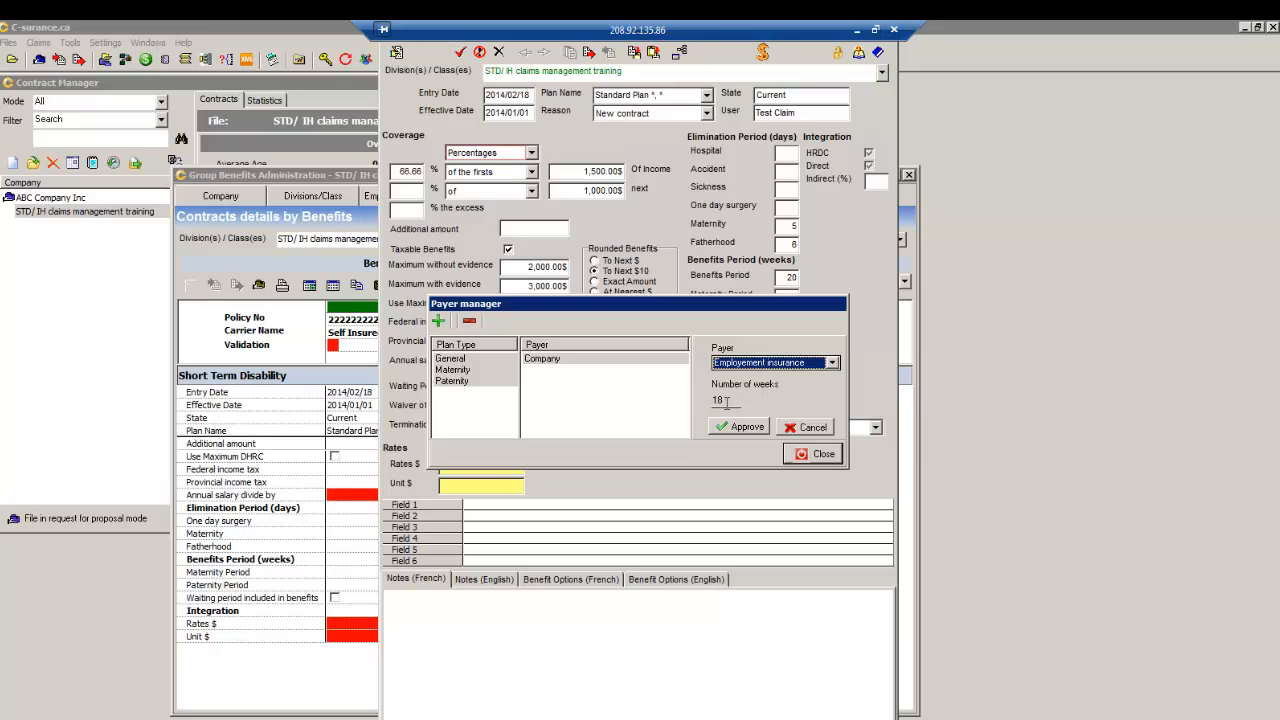
pyautogui.doubleClick(720, 400)
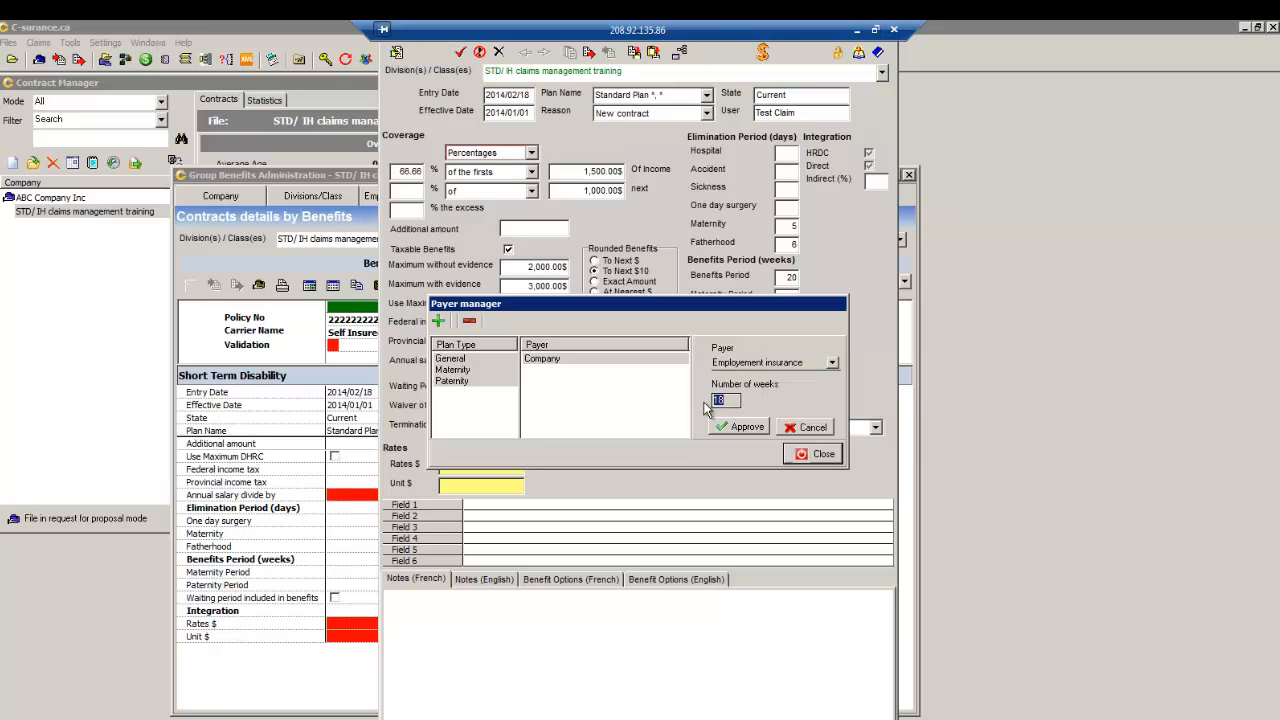
pyautogui.write('2')
pyautogui.click(740, 432)
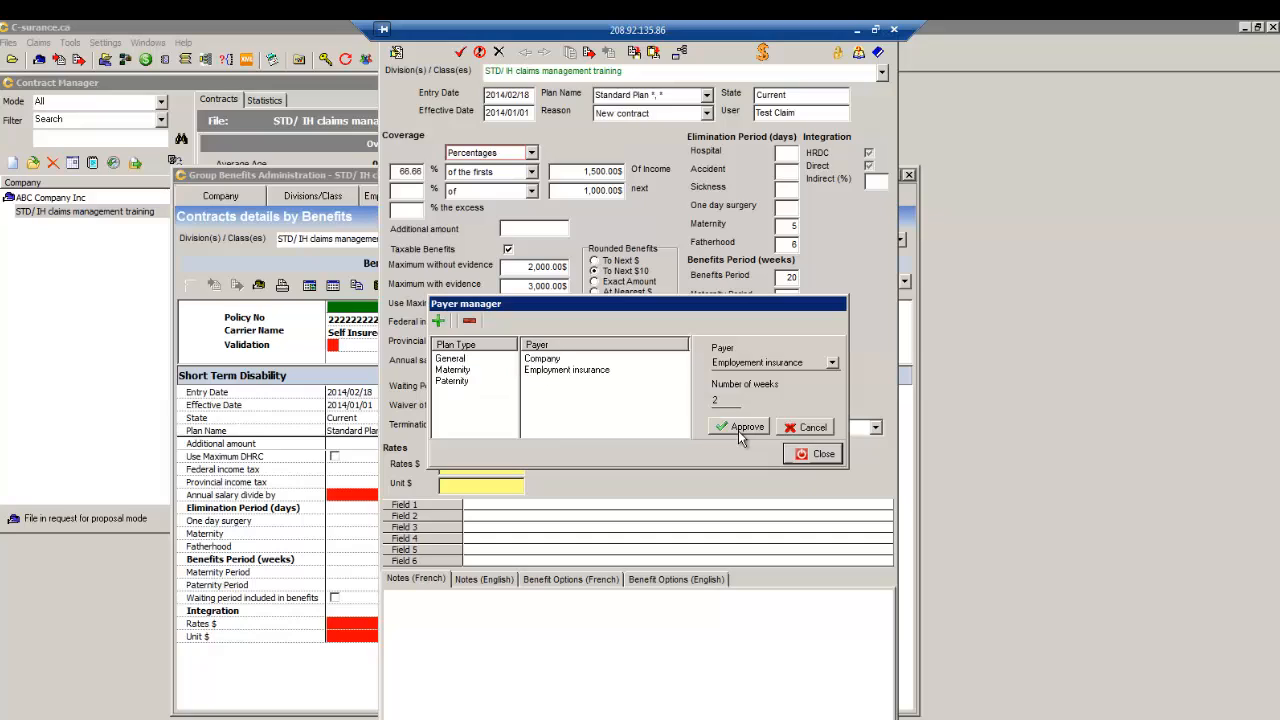
pyautogui.click(541, 360)
pyautogui.click(547, 370)
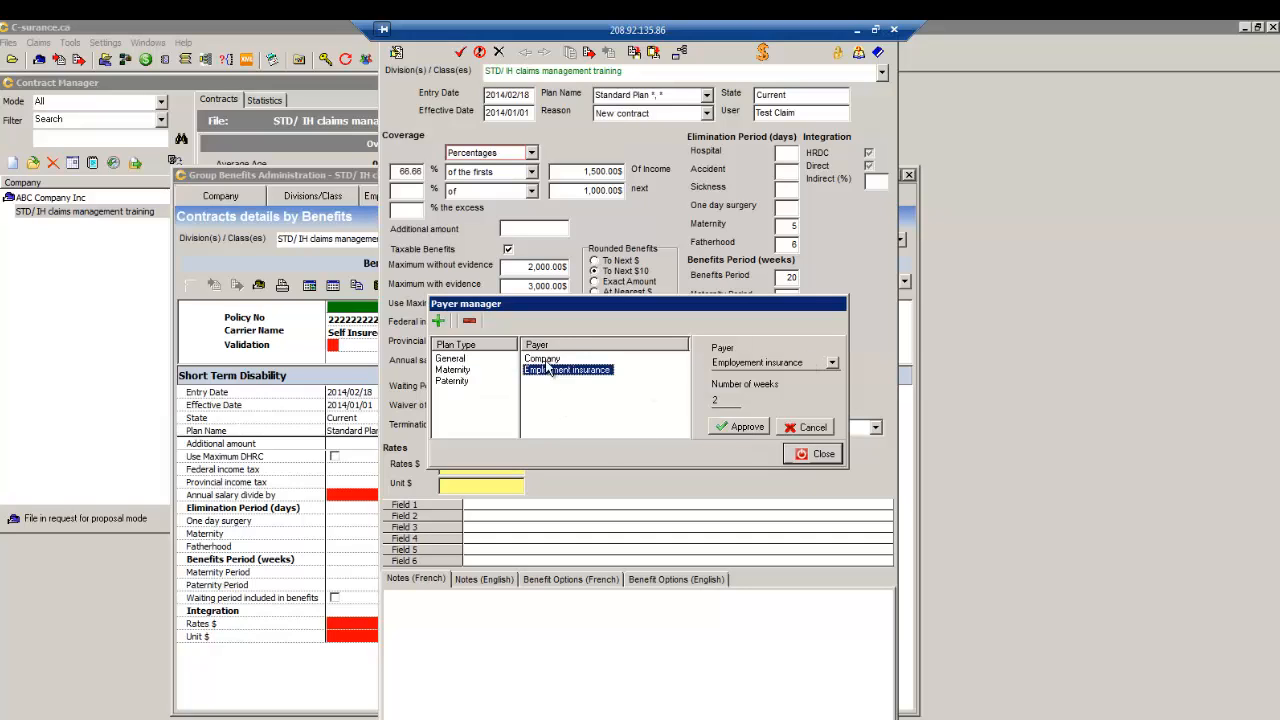
pyautogui.click(542, 359)
pyautogui.click(818, 455)
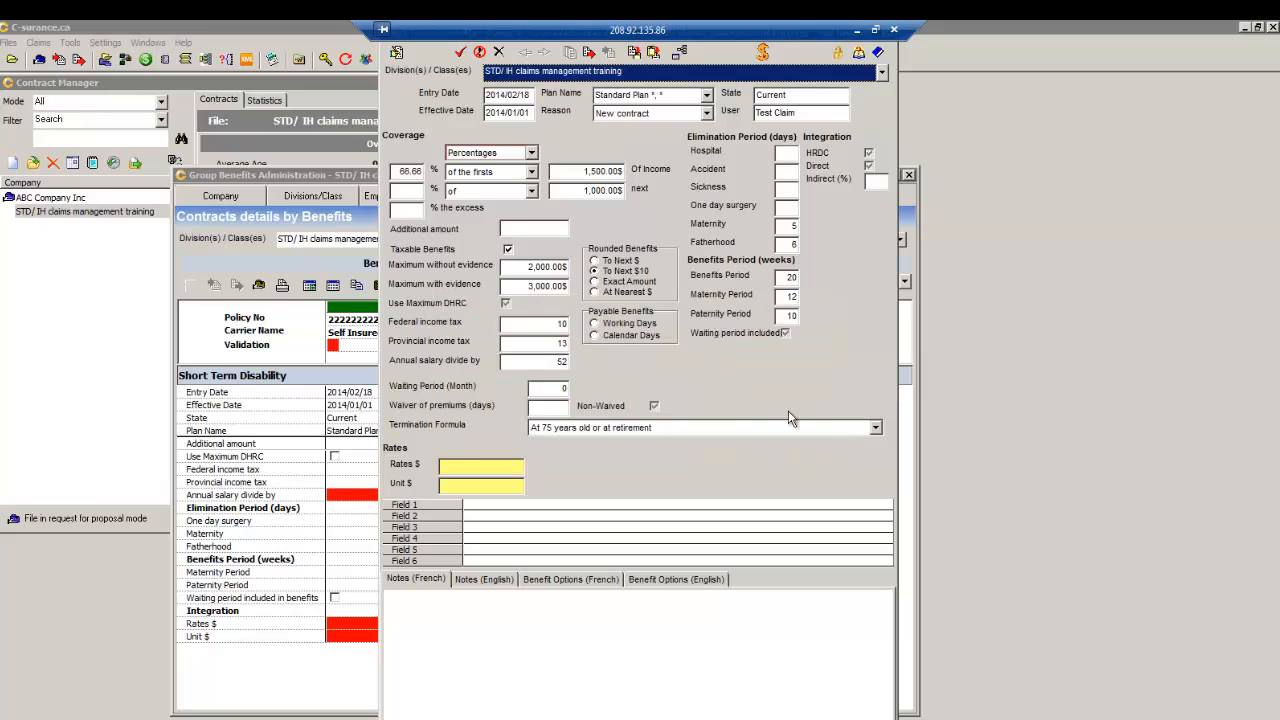
# - Add Company as a Maternity payer for 1 week
pyautogui.click(762, 51)
pyautogui.click(453, 369)
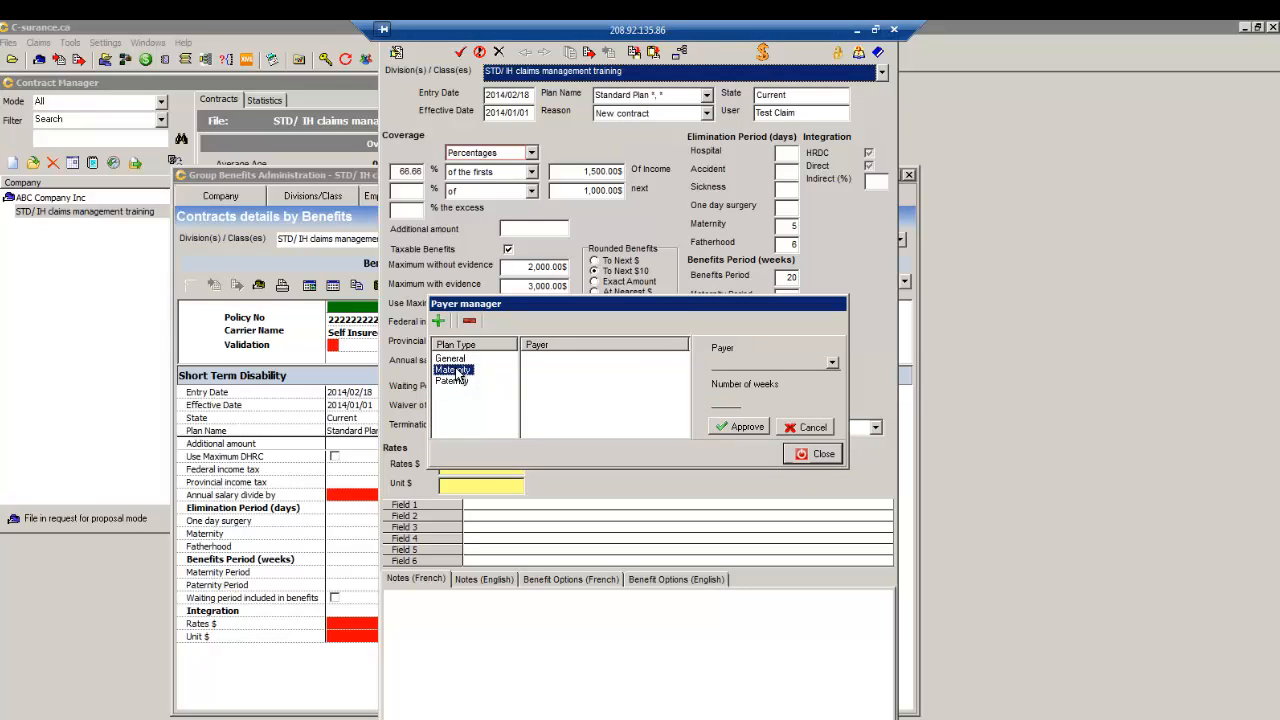
pyautogui.click(828, 364)
pyautogui.click(833, 363)
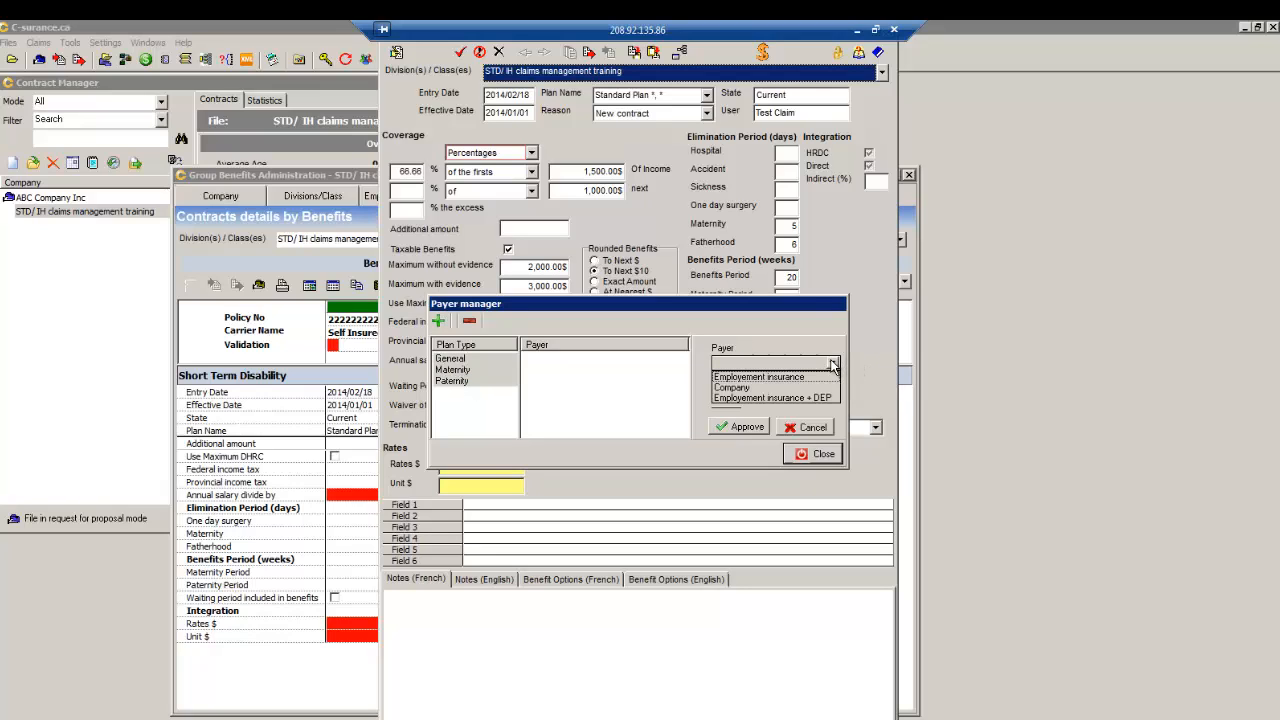
pyautogui.click(741, 388)
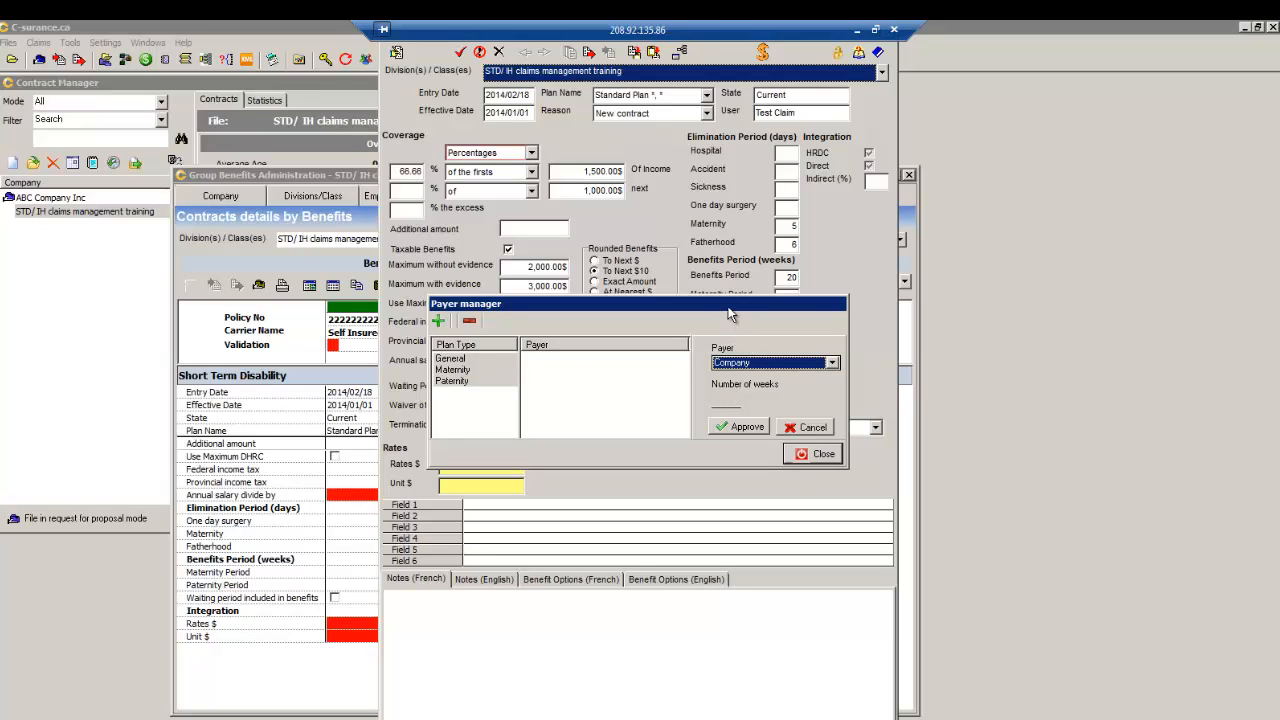
pyautogui.moveTo(730, 306); pyautogui.dragTo(726, 376)
pyautogui.click(723, 471)
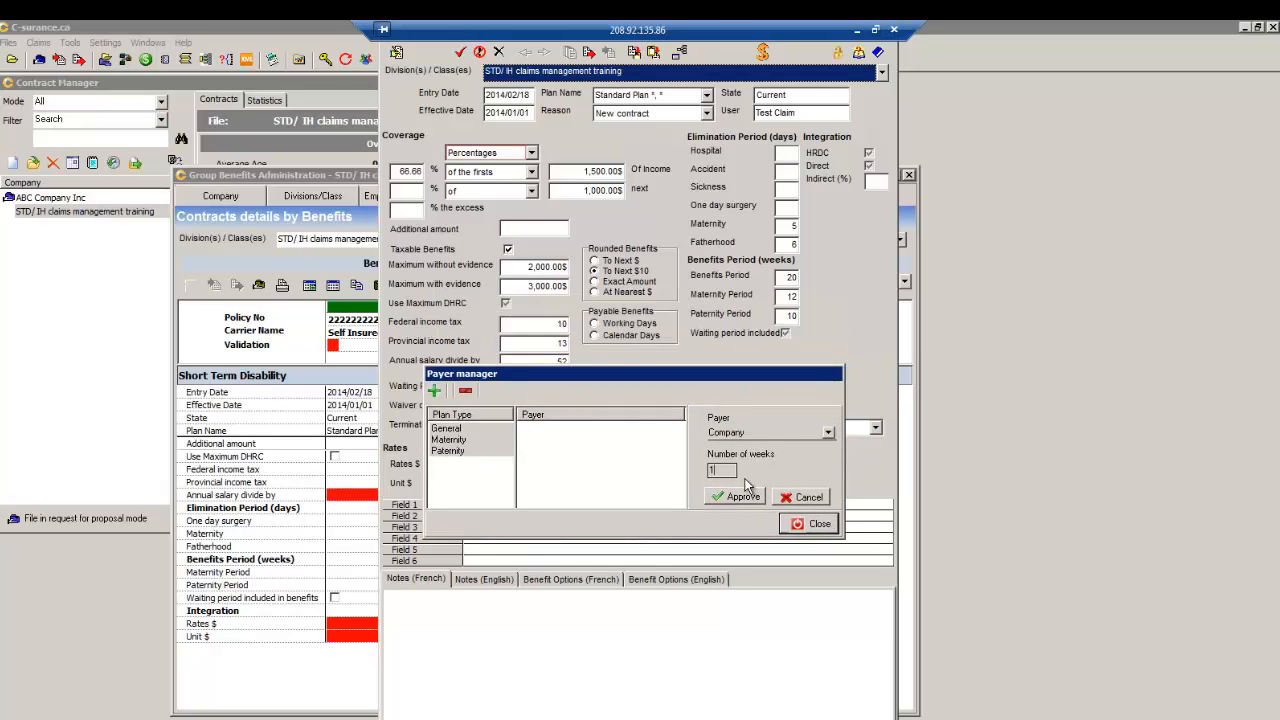
pyautogui.write('1')
pyautogui.click(738, 496)
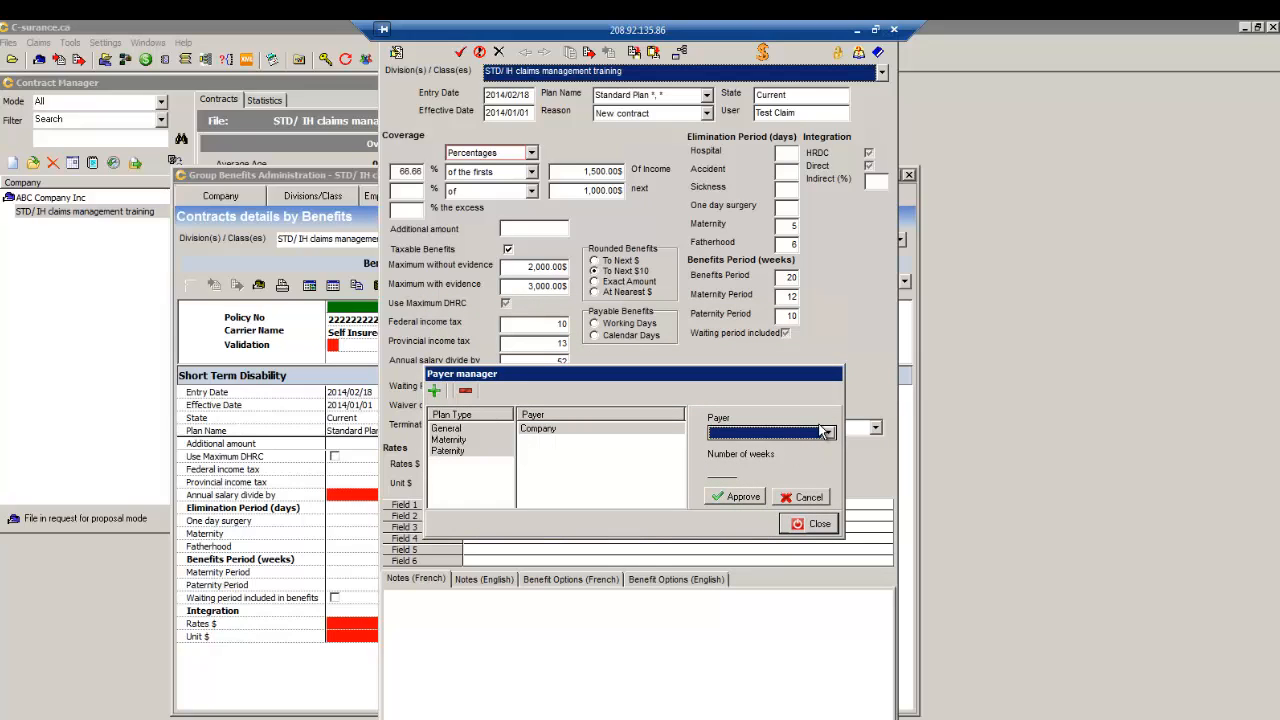
# - Add Employement insurance + DEP as a Maternity payer for 2 weeks
pyautogui.click(826, 432)
pyautogui.click(787, 465)
pyautogui.click(722, 470)
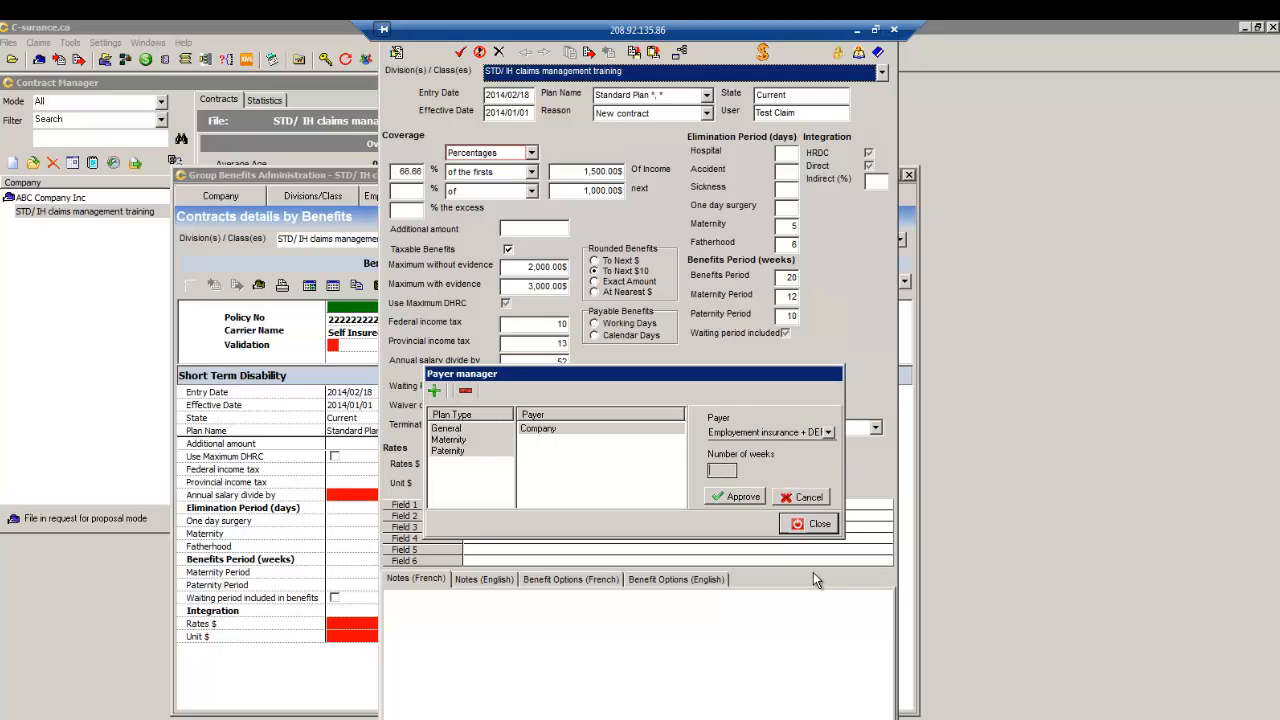
pyautogui.write('2')
pyautogui.click(737, 496)
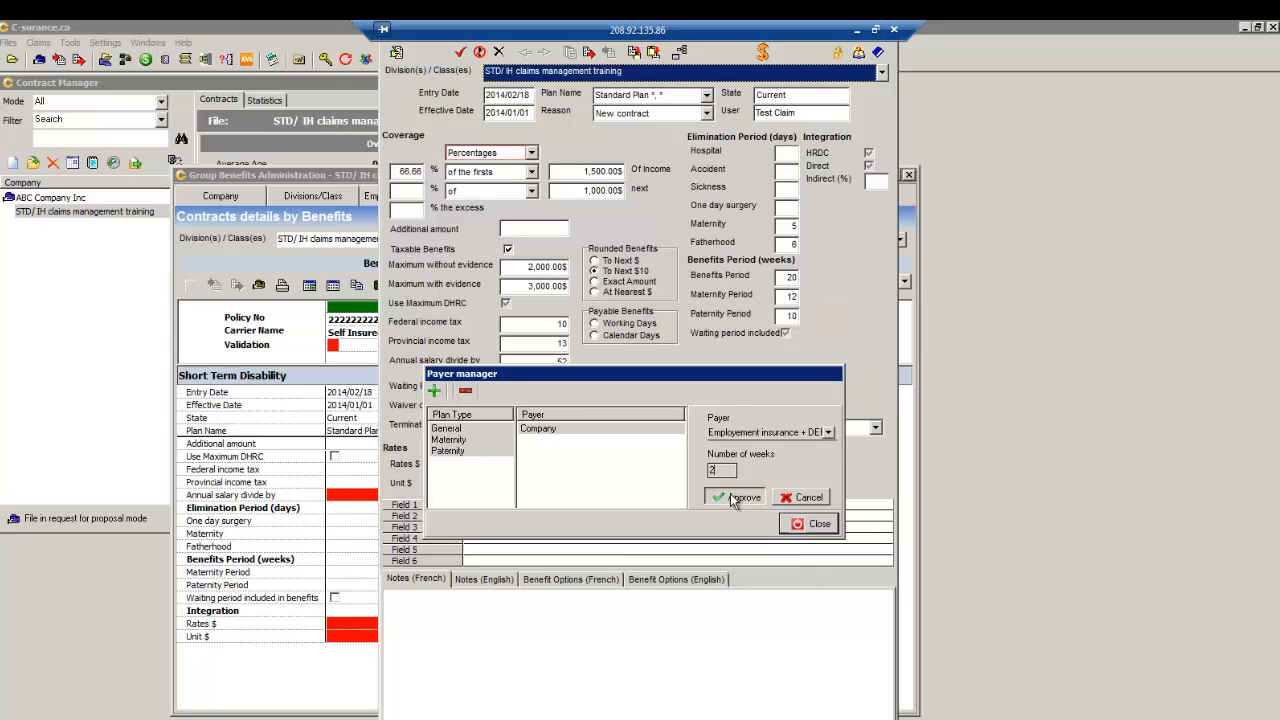
# - Give Paternity a Company payer, then close the Payer manager and STD details form
pyautogui.click(449, 451)
pyautogui.click(434, 392)
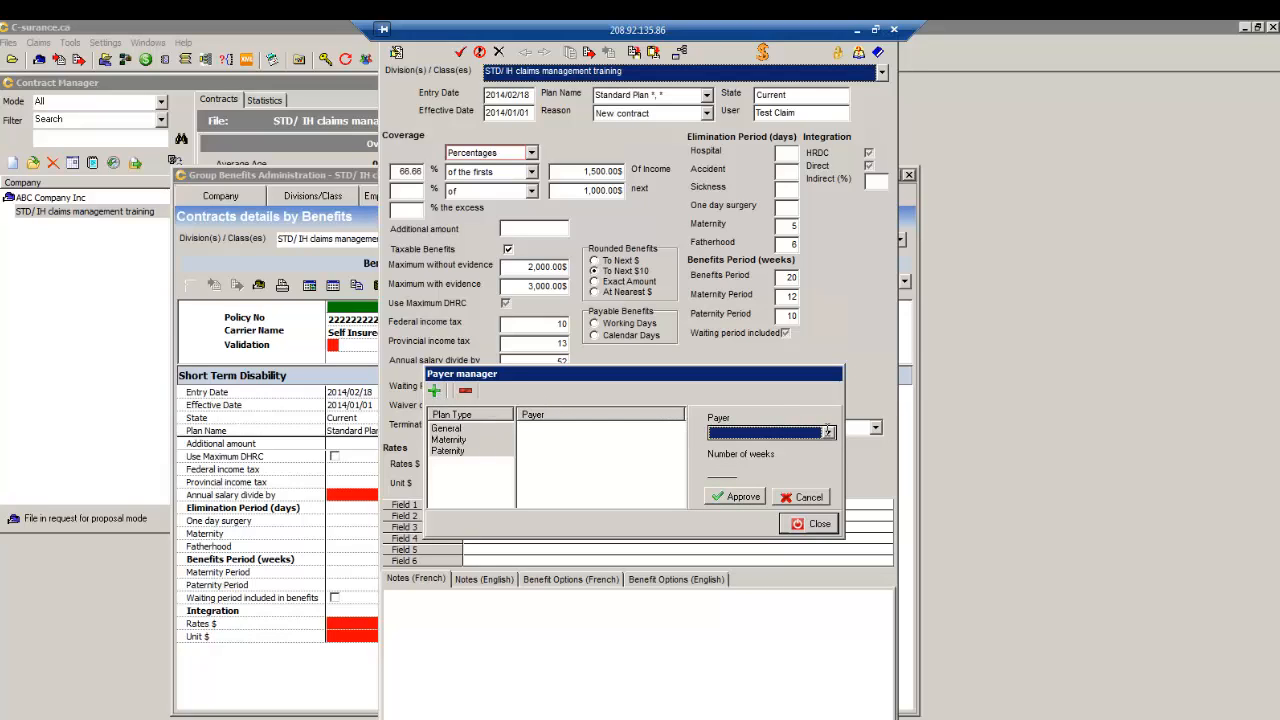
pyautogui.click(829, 433)
pyautogui.click(729, 460)
pyautogui.click(722, 470)
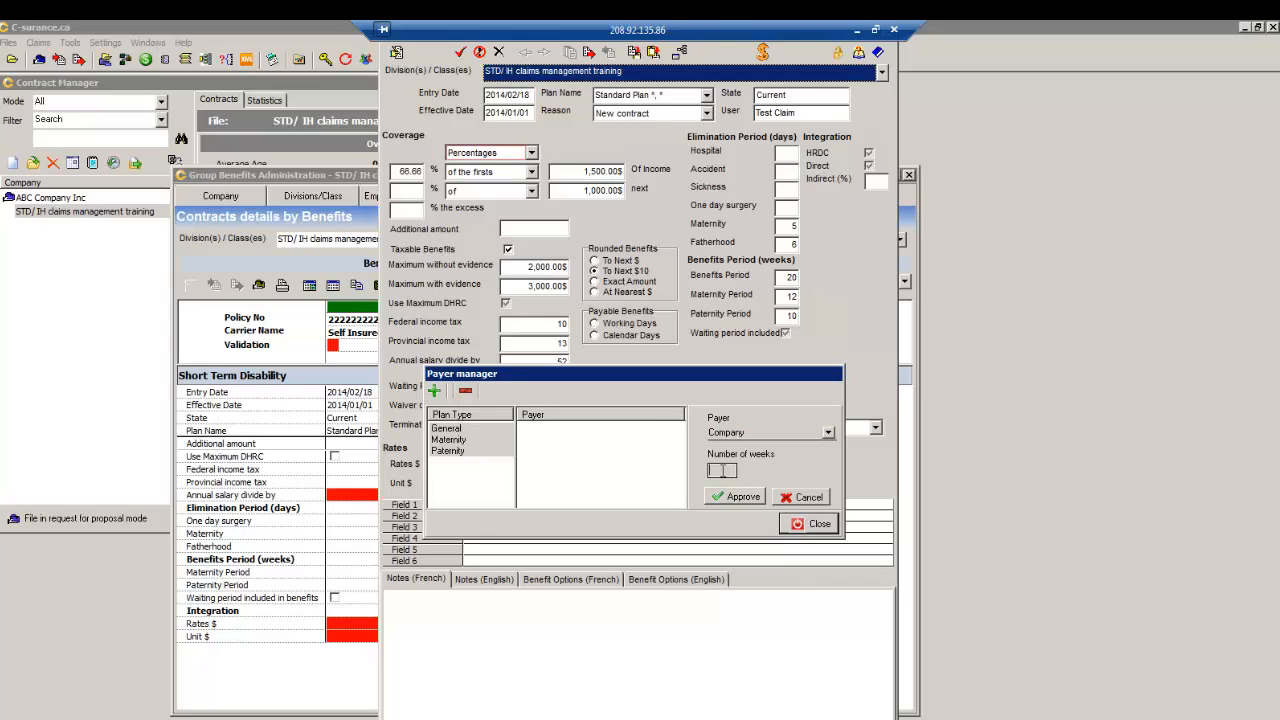
pyautogui.click(738, 497)
pyautogui.click(814, 523)
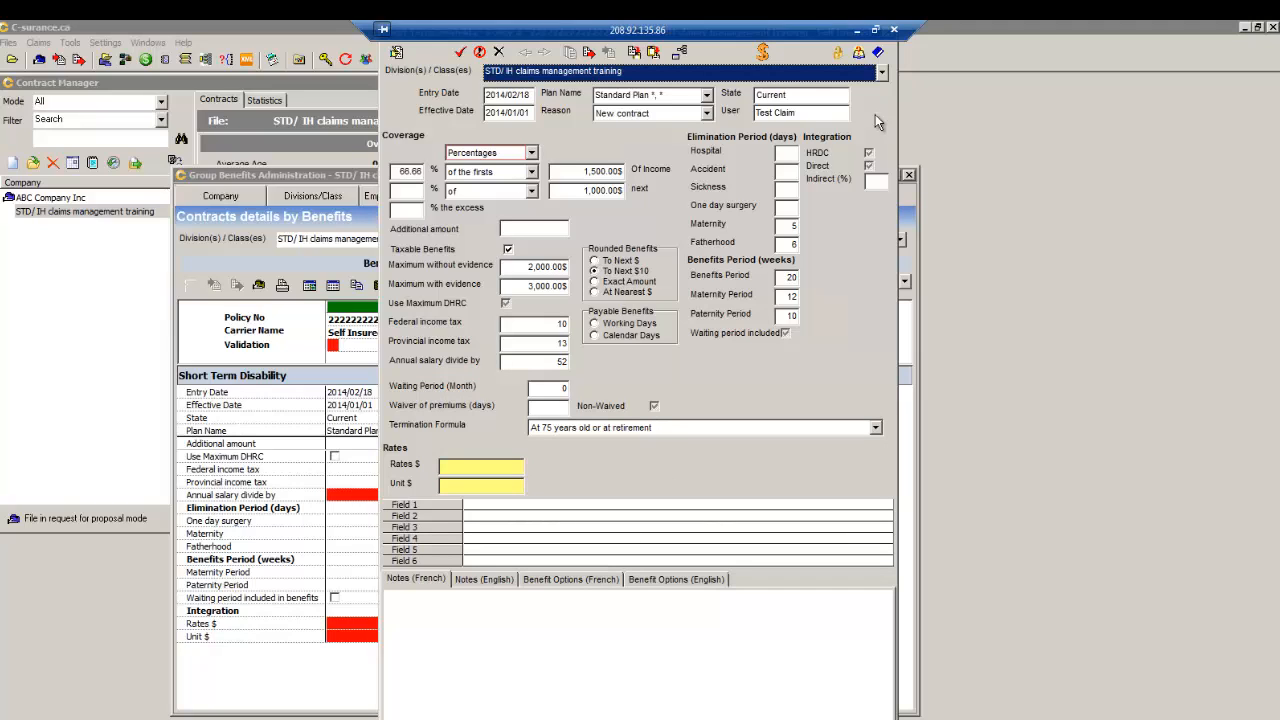
pyautogui.click(879, 52)
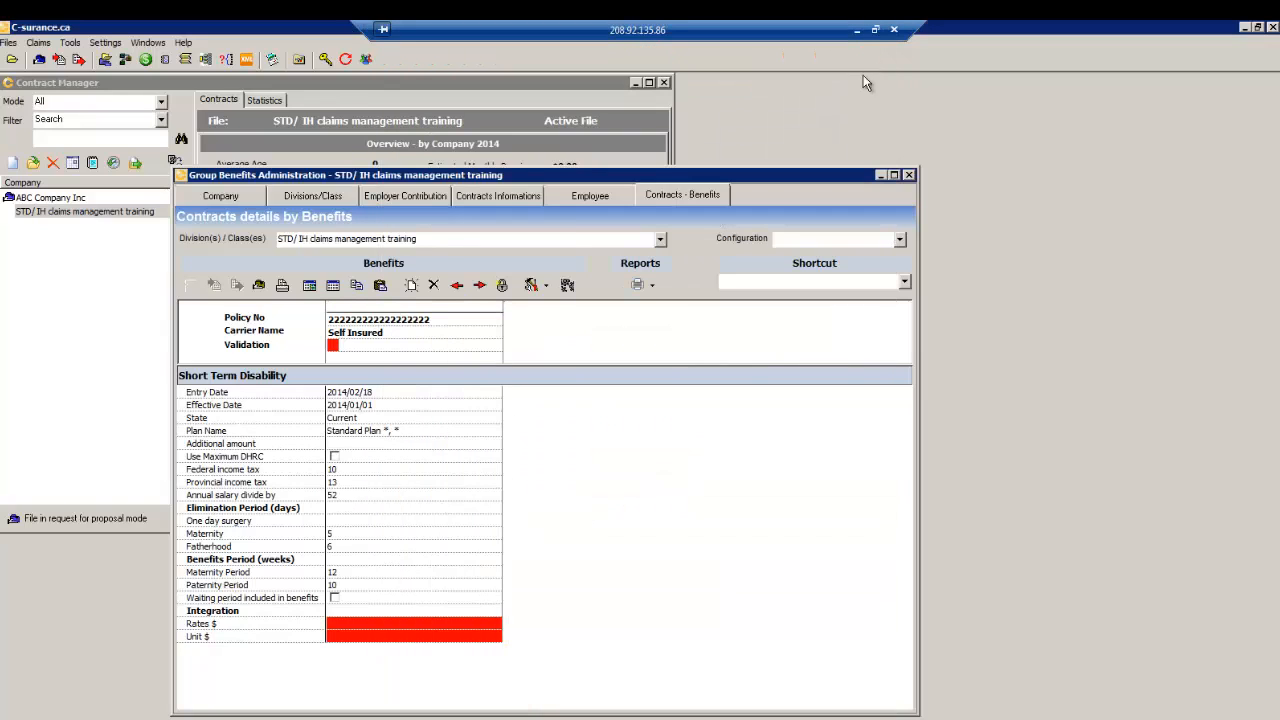
# - Import the employee list from DemoSimpleEn1.xls on the Employee page
pyautogui.click(585, 197)
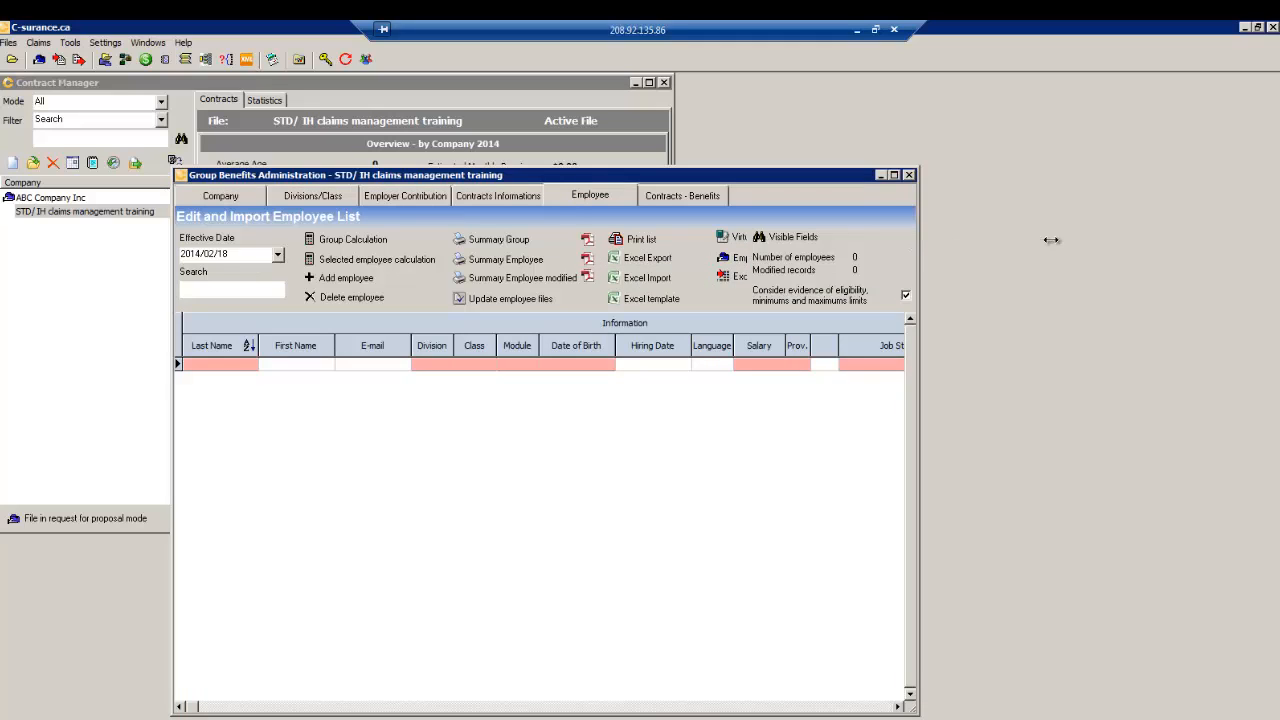
pyautogui.moveTo(1052, 240); pyautogui.dragTo(1110, 240)
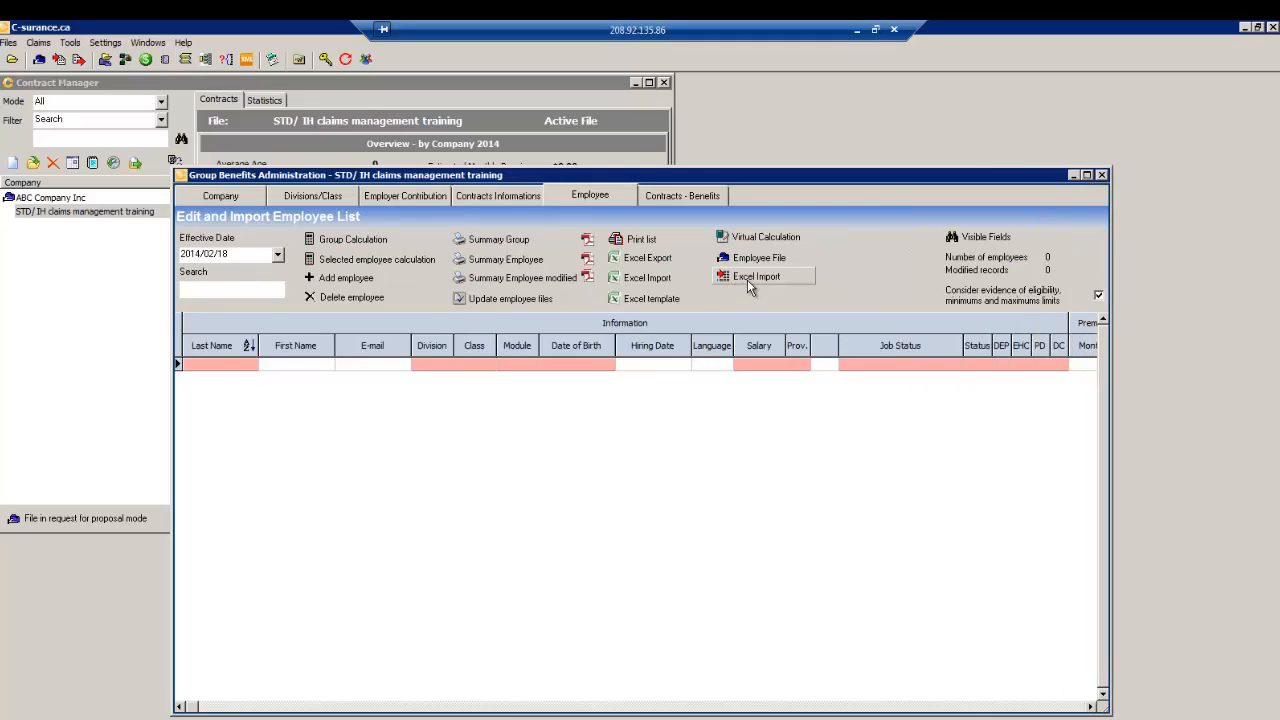
pyautogui.click(656, 279)
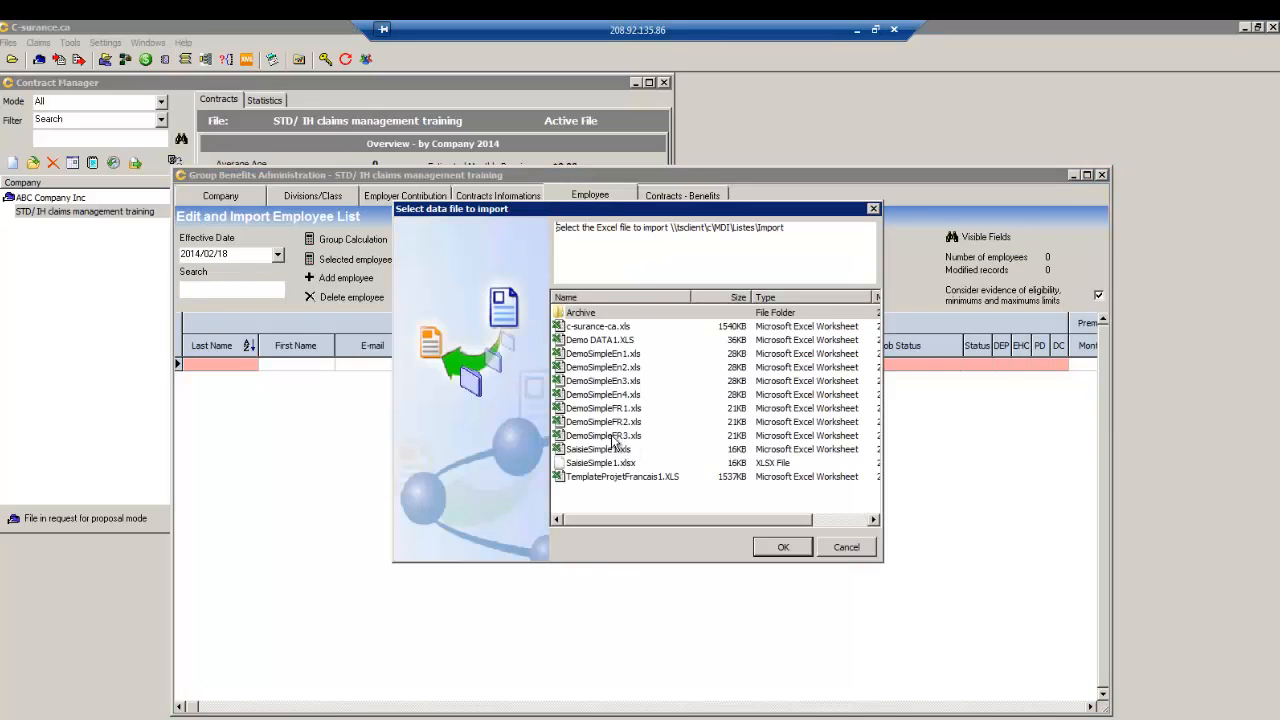
pyautogui.click(612, 355)
pyautogui.click(780, 549)
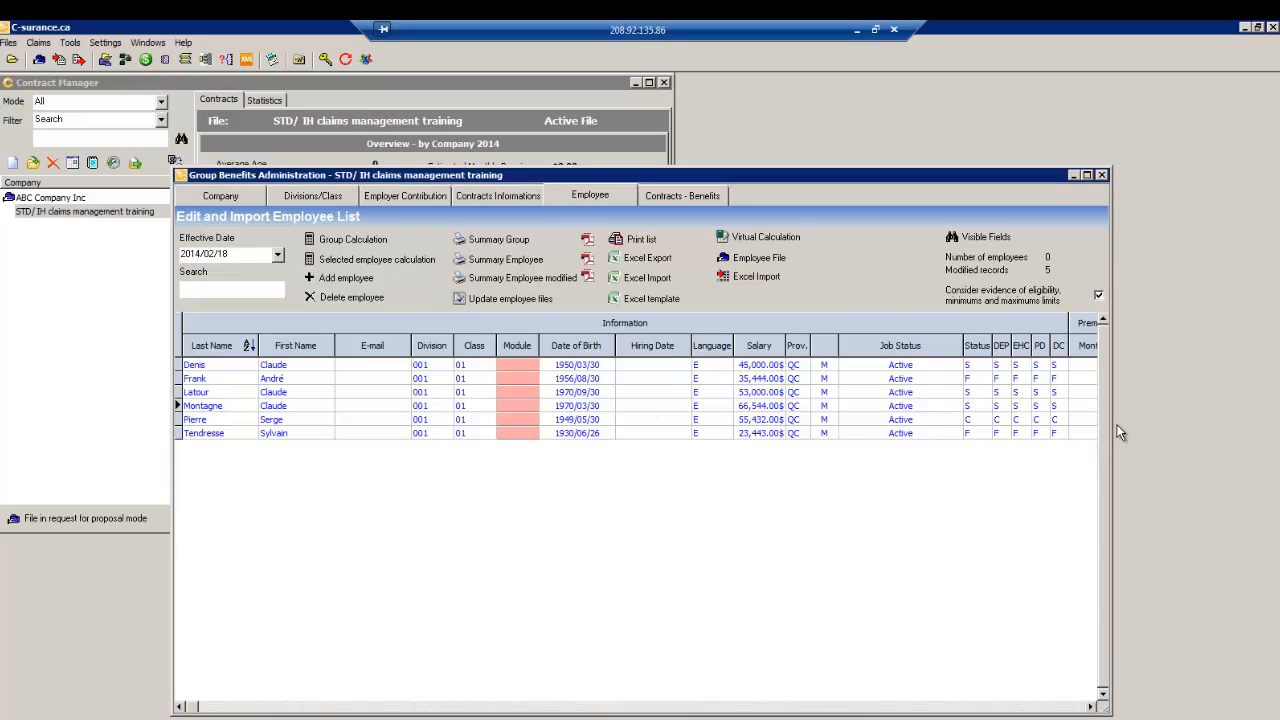
# - Widen the window to show Premium and Pay Period, then confirm updating the employee files
pyautogui.moveTo(1112, 417); pyautogui.dragTo(1226, 410)
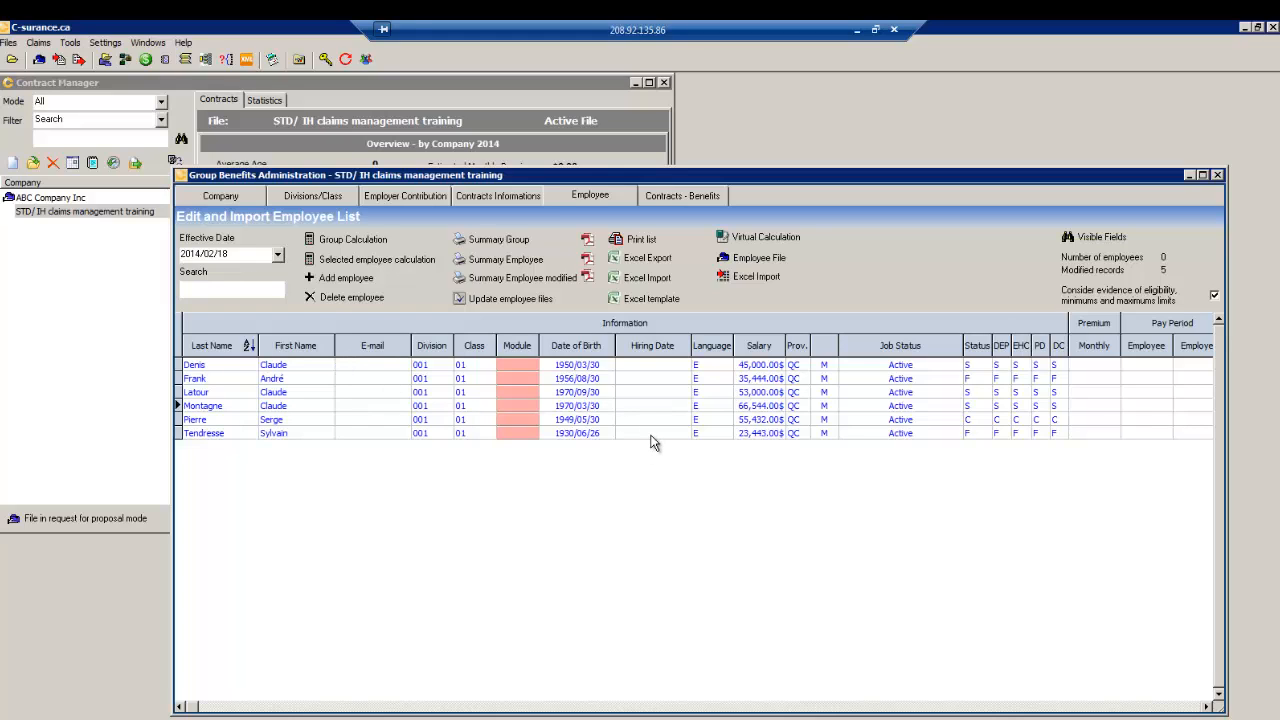
pyautogui.click(268, 383)
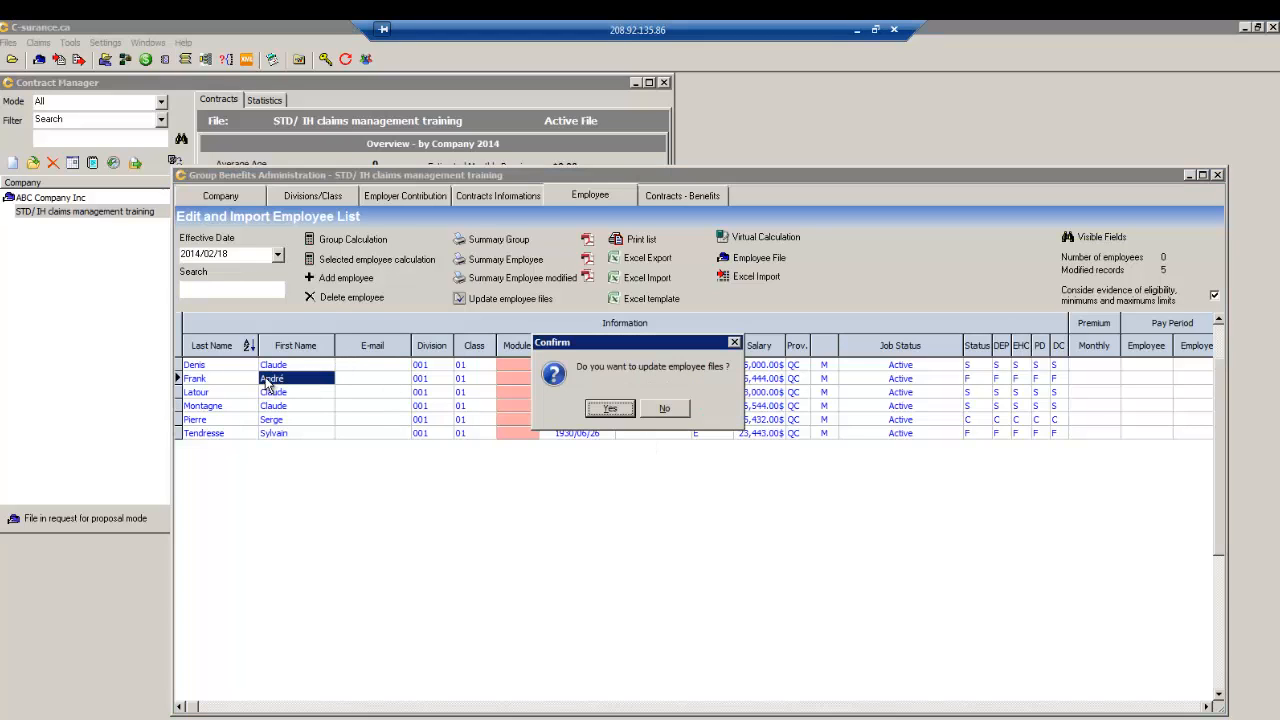
pyautogui.click(627, 412)
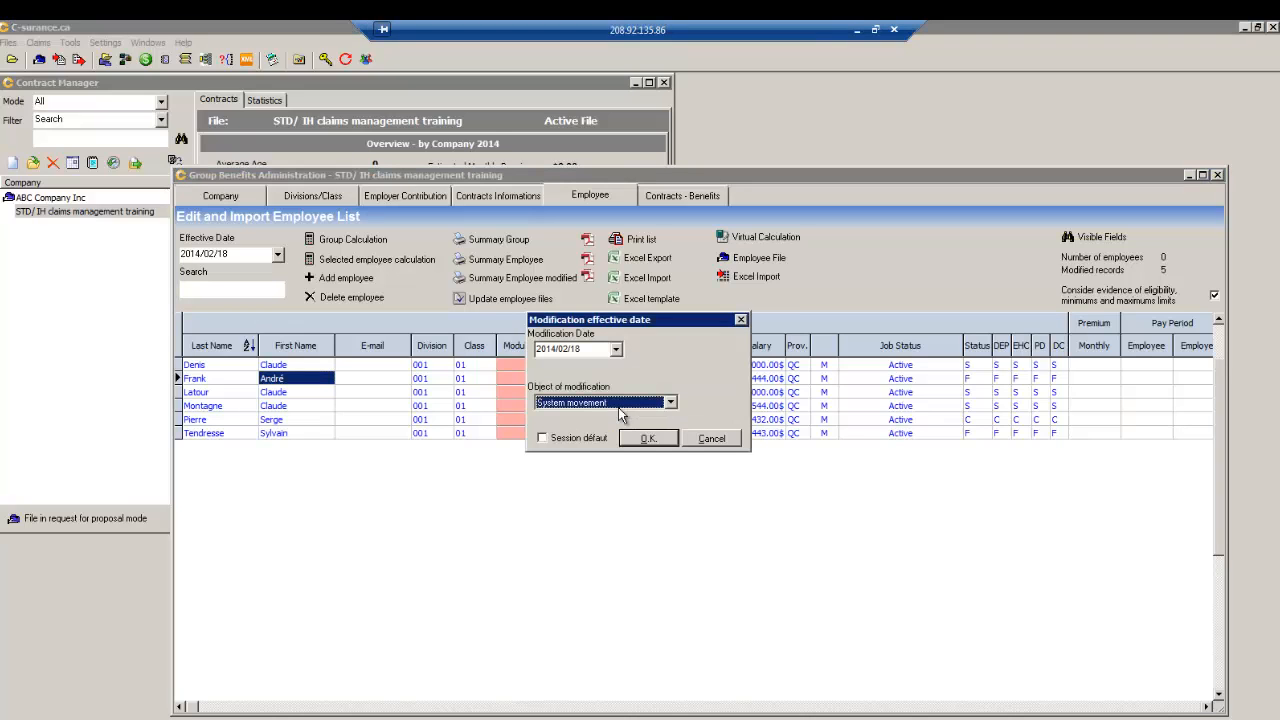
# - Update all six employee files as Enrolment (new) effective 2014/01/01 and dismiss the completion message
pyautogui.click(616, 349)
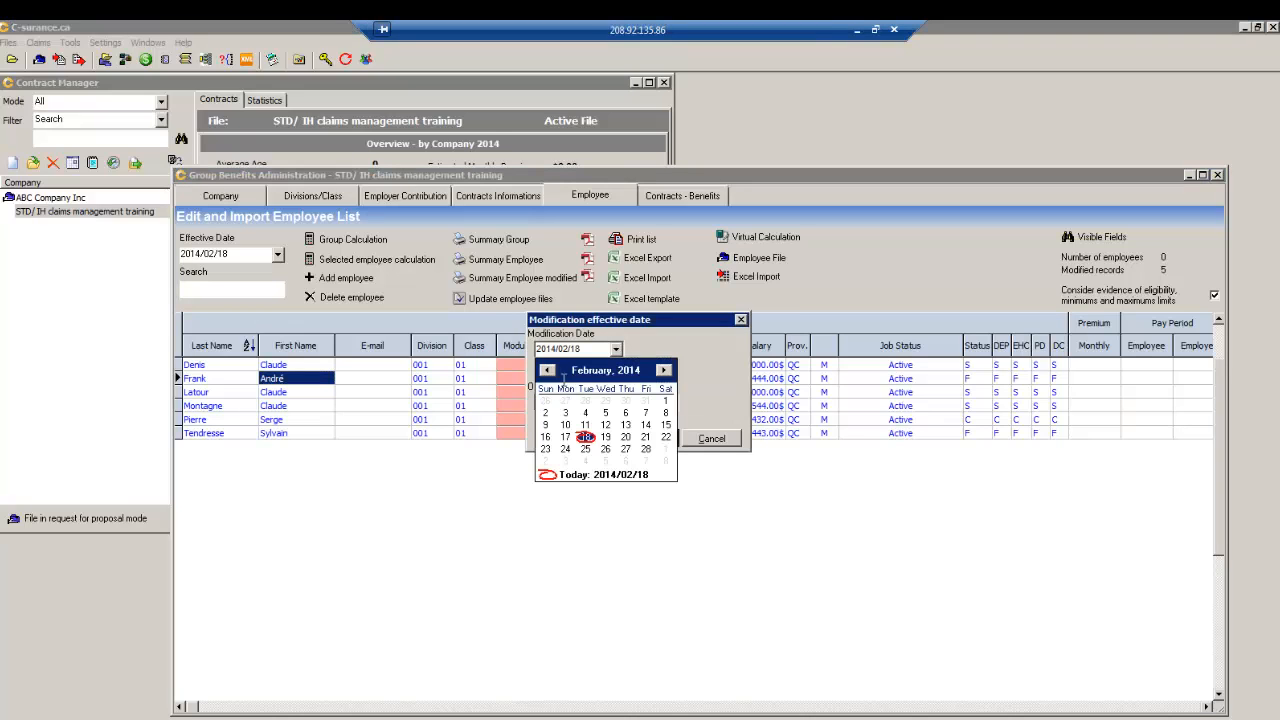
pyautogui.click(566, 416)
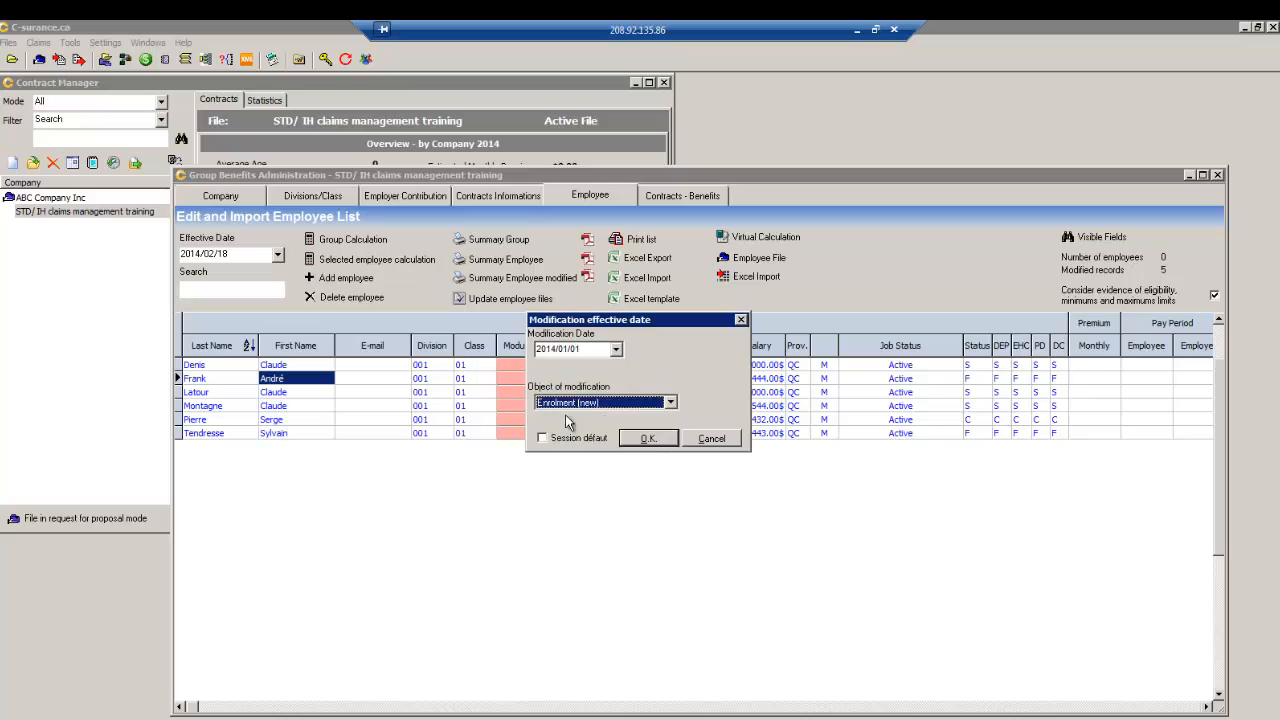
pyautogui.click(631, 439)
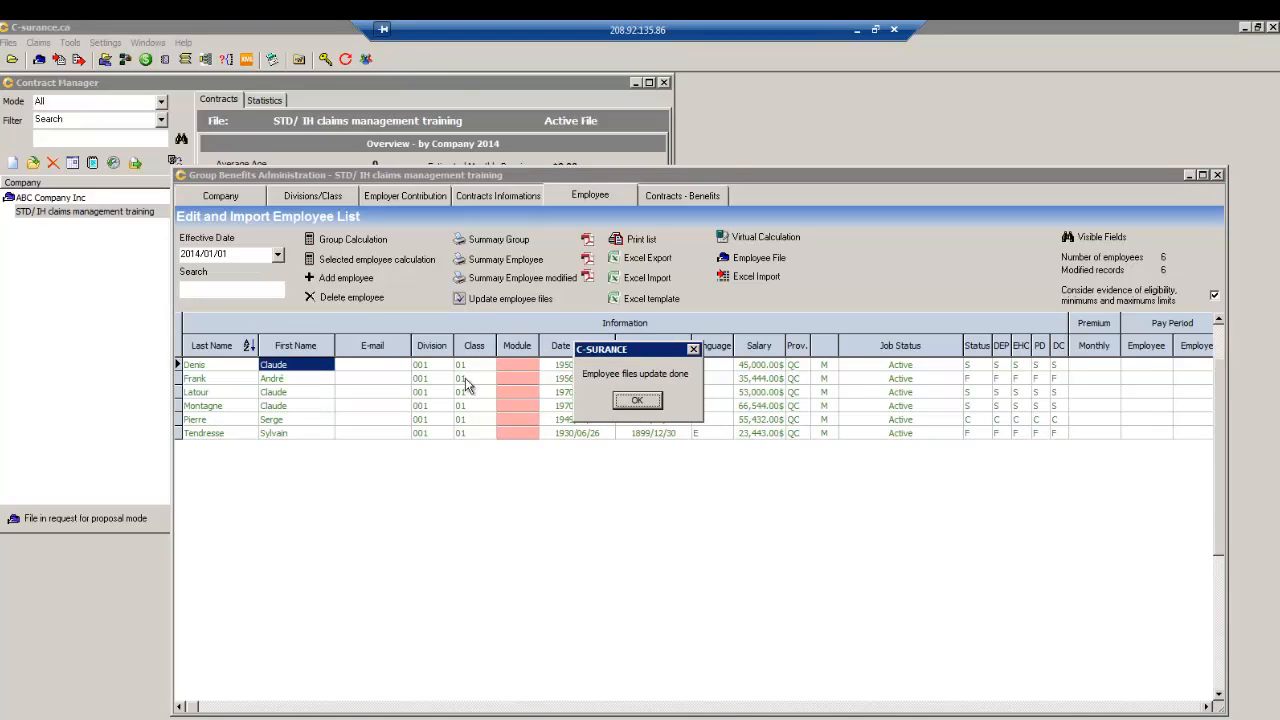
pyautogui.click(638, 401)
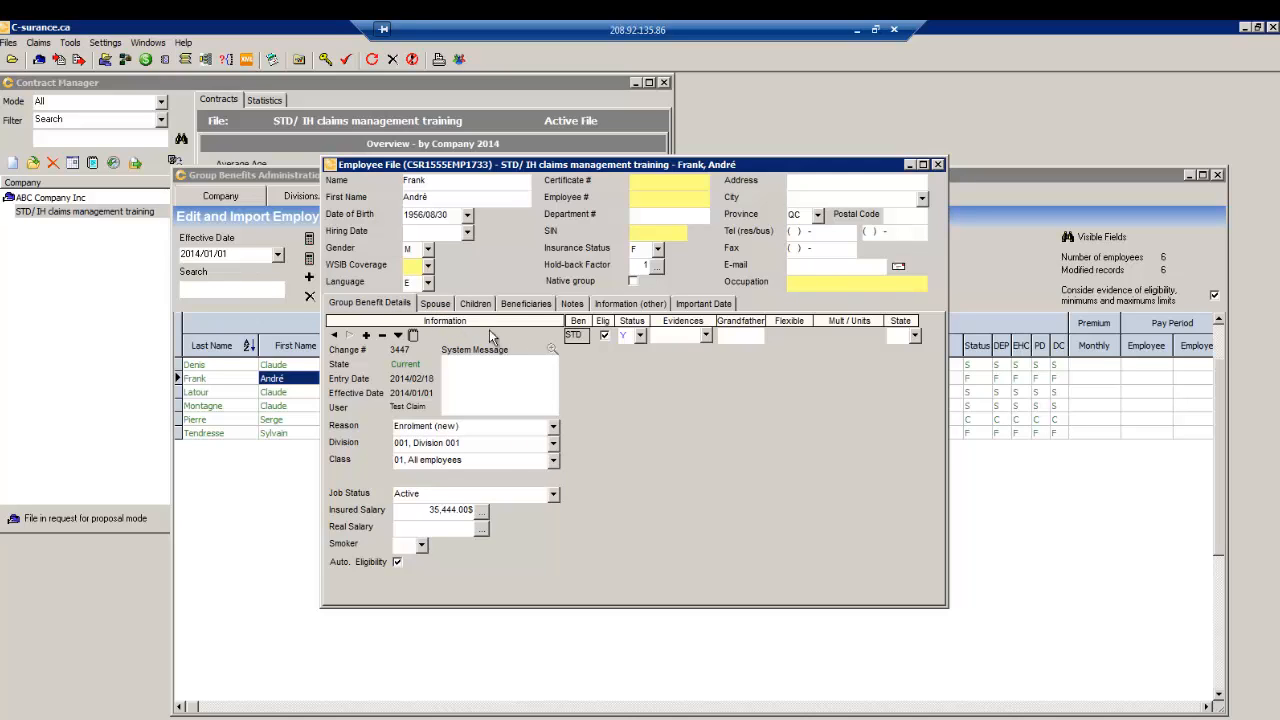
# - Review the employee's STD benefit details and the Spouse, Children, Beneficiaries, Notes and Information (other) tabs
pyautogui.doubleClick(575, 338)
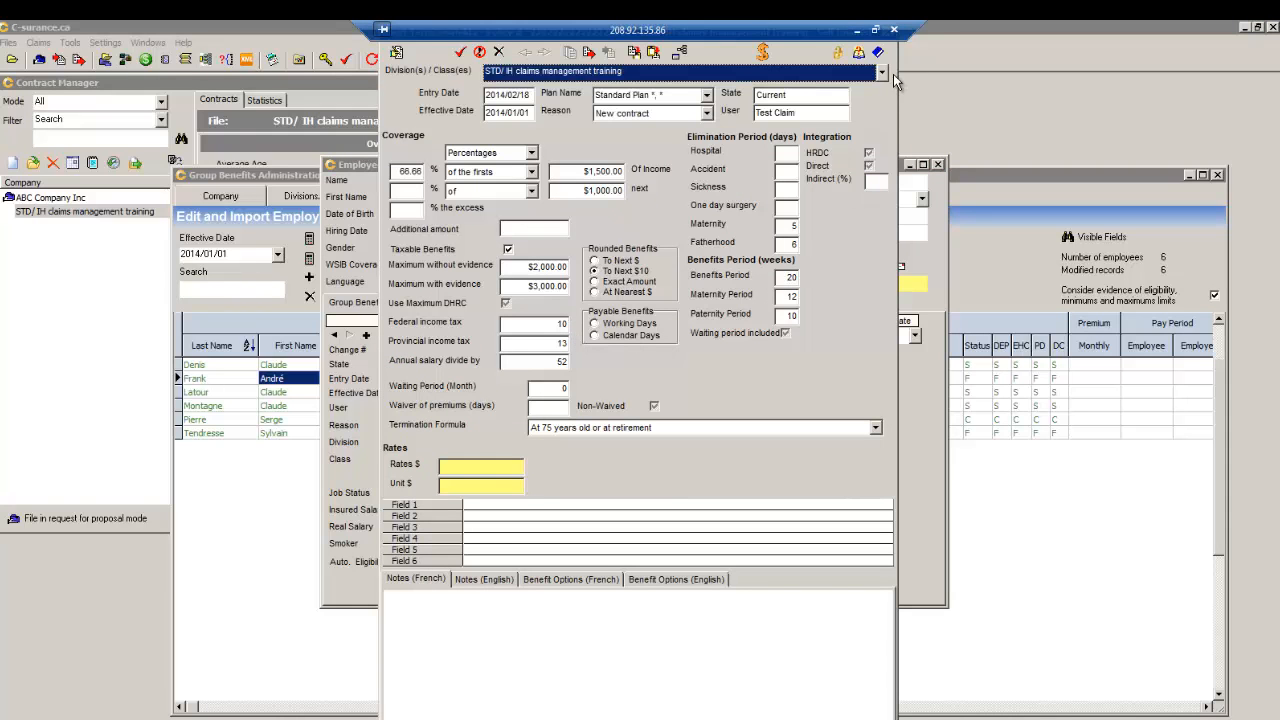
pyautogui.click(878, 54)
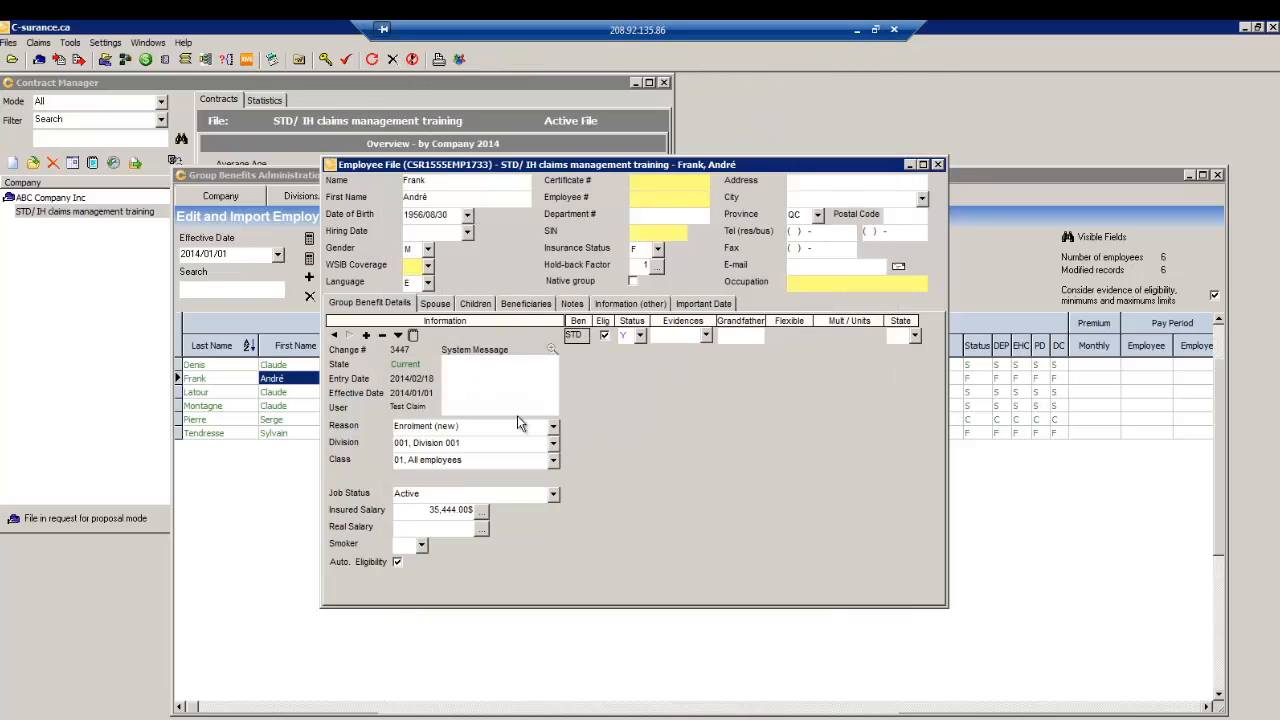
pyautogui.click(436, 303)
pyautogui.click(476, 303)
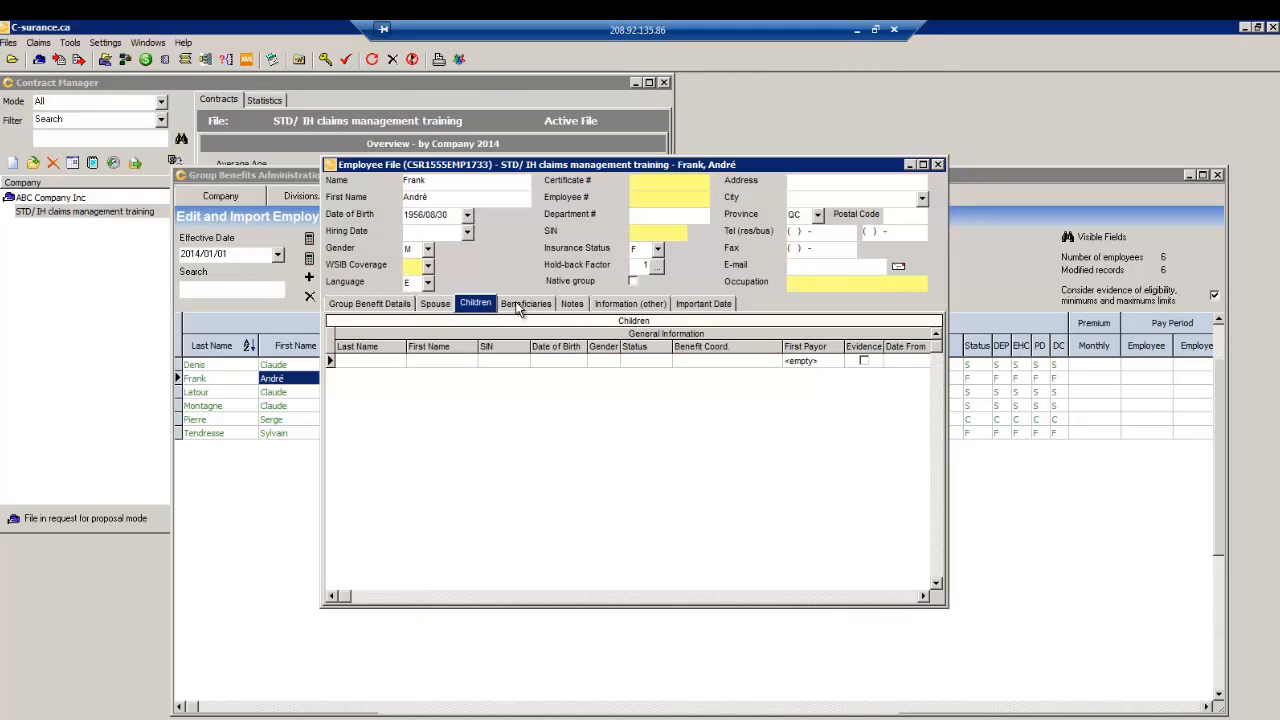
pyautogui.click(520, 305)
pyautogui.click(574, 304)
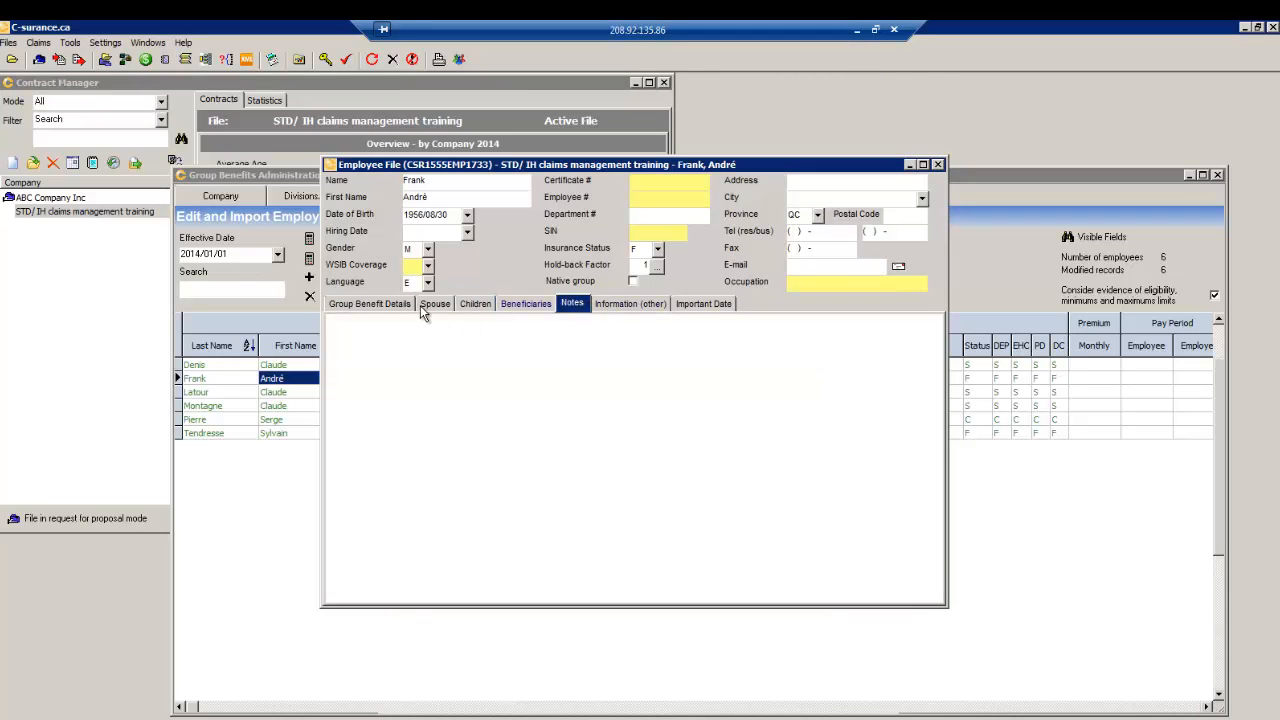
pyautogui.click(614, 305)
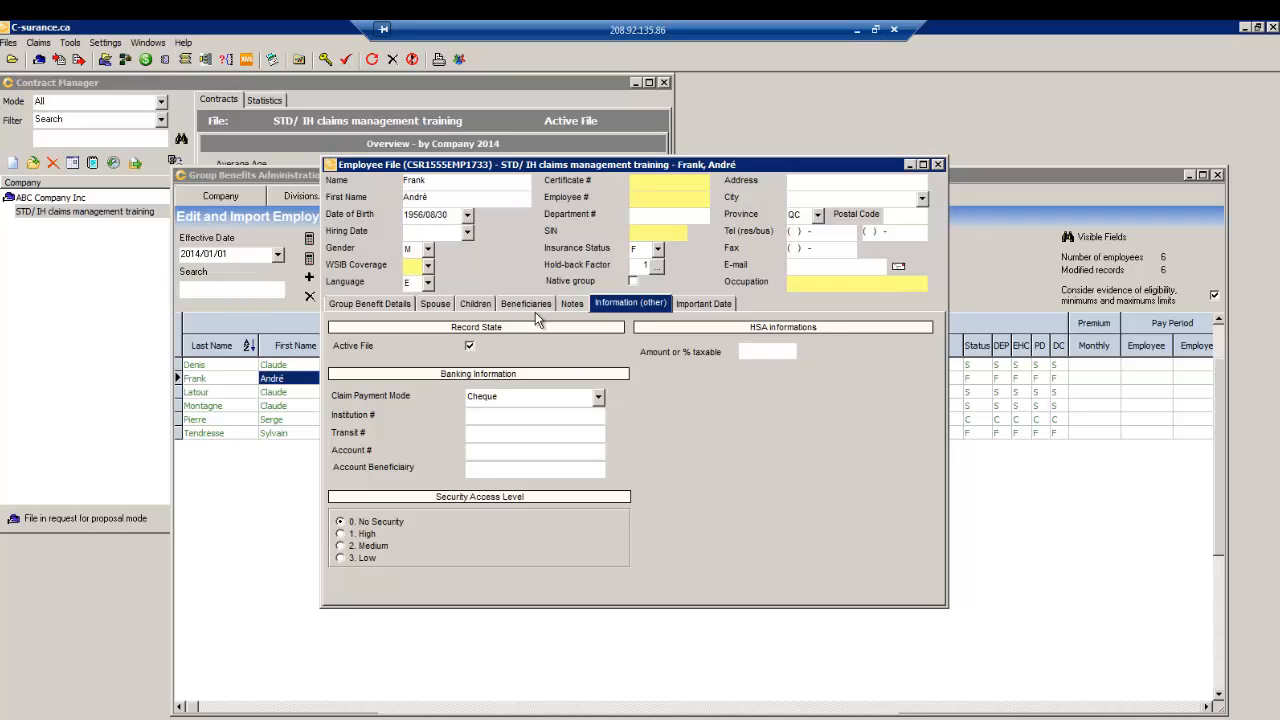
# - Try Direct Payment as claim payment mode, revert it to Cheque, and close the employee file
pyautogui.click(598, 398)
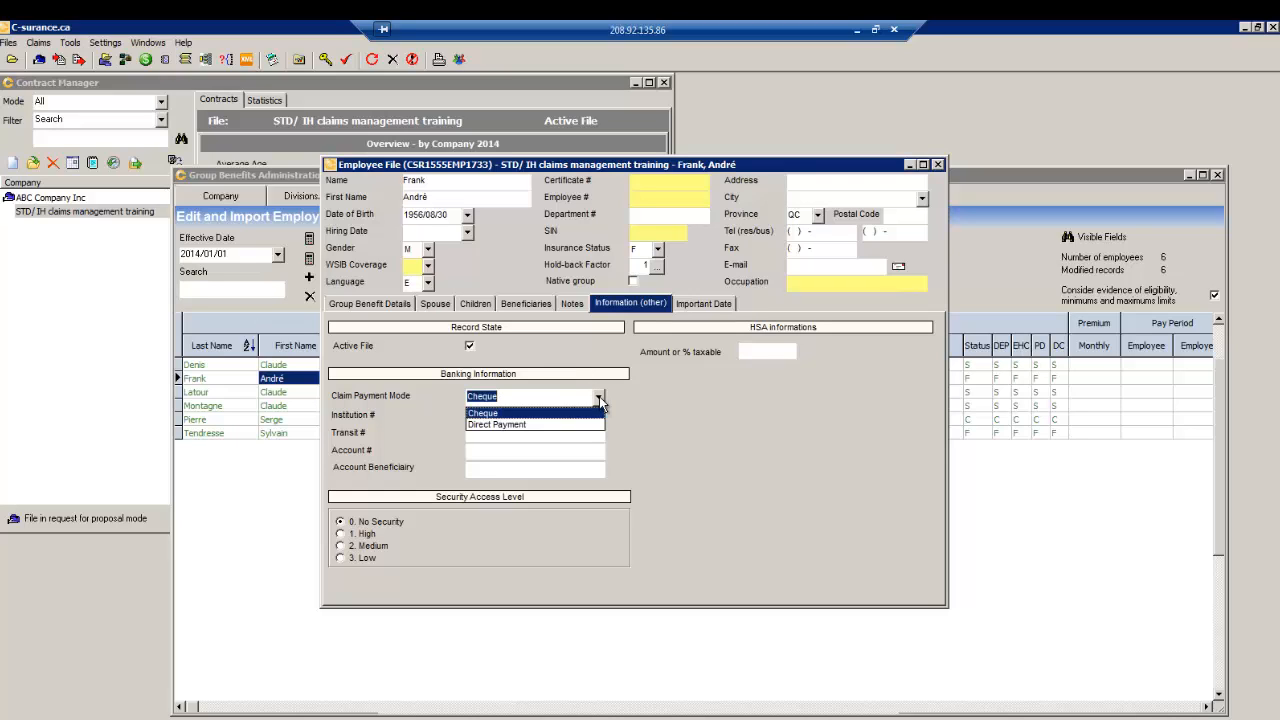
pyautogui.click(514, 425)
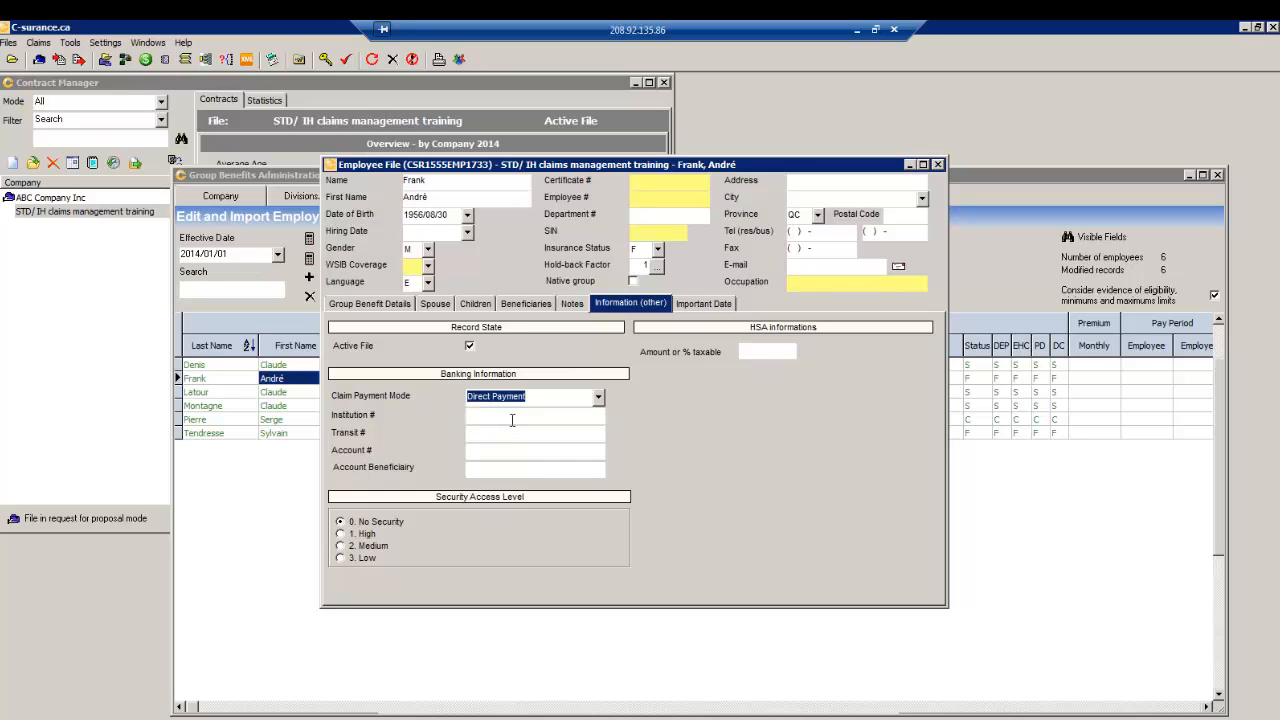
pyautogui.click(507, 418)
pyautogui.click(598, 397)
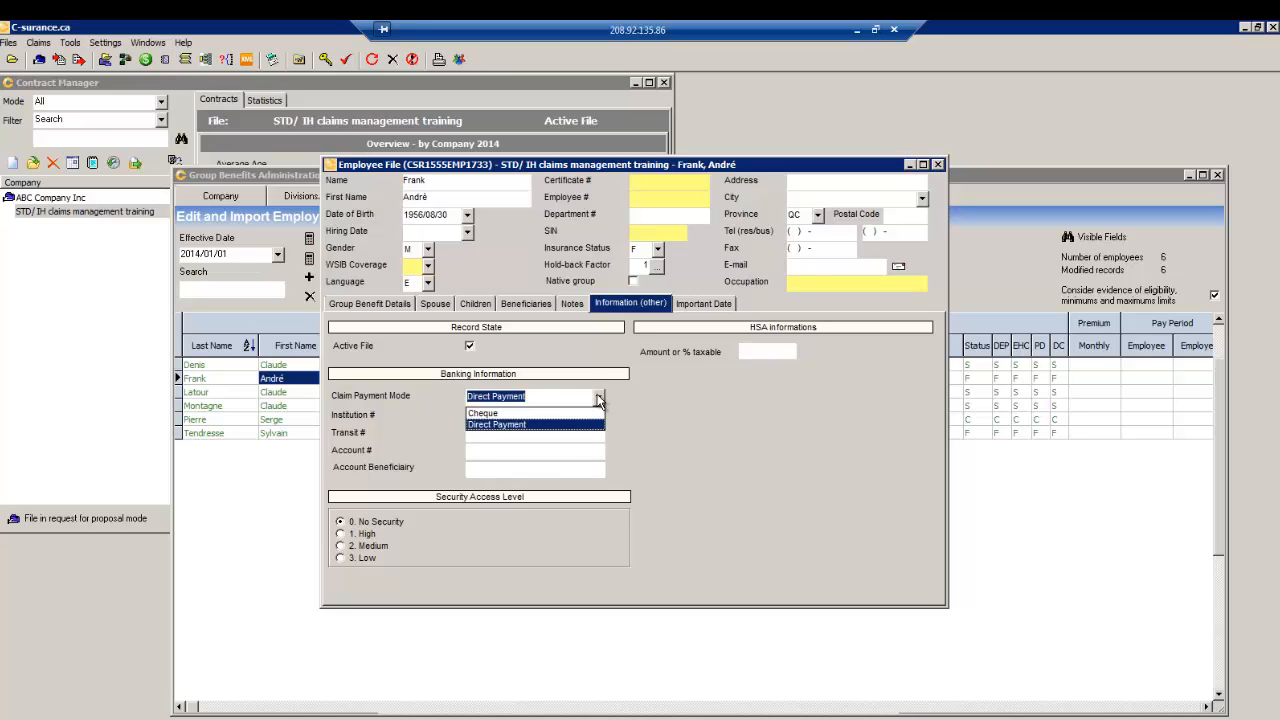
pyautogui.click(490, 412)
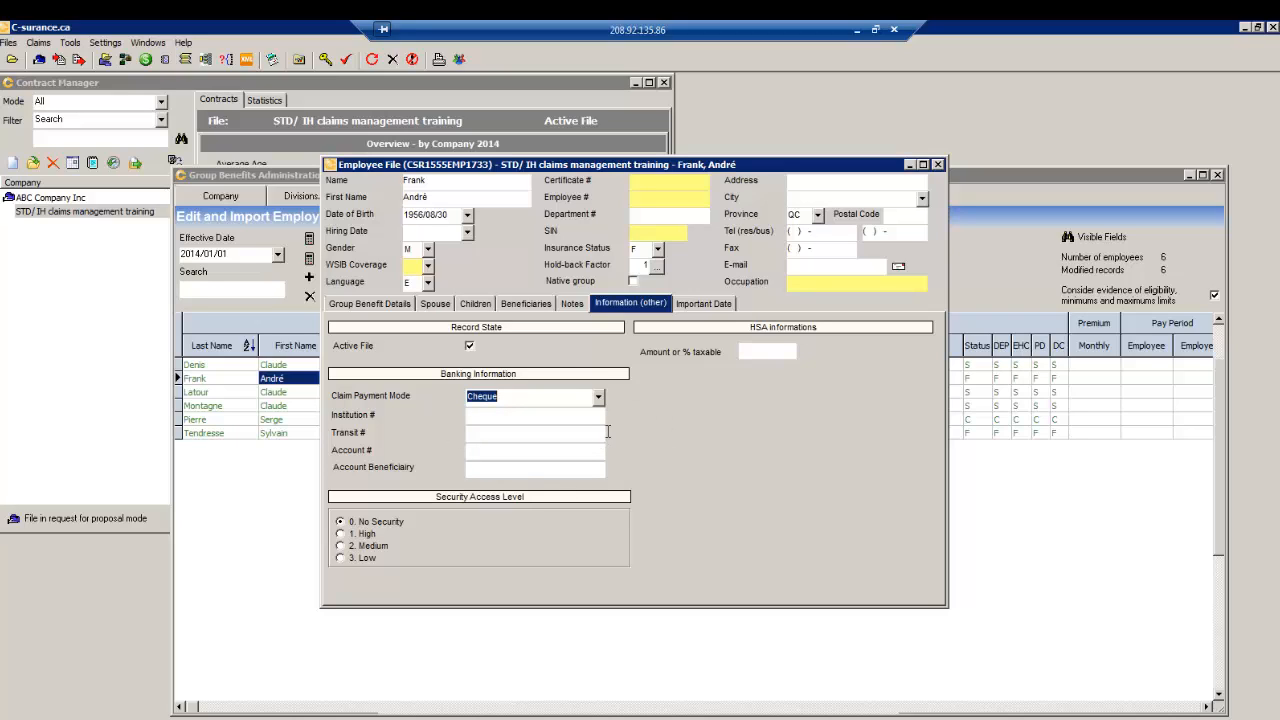
pyautogui.click(939, 164)
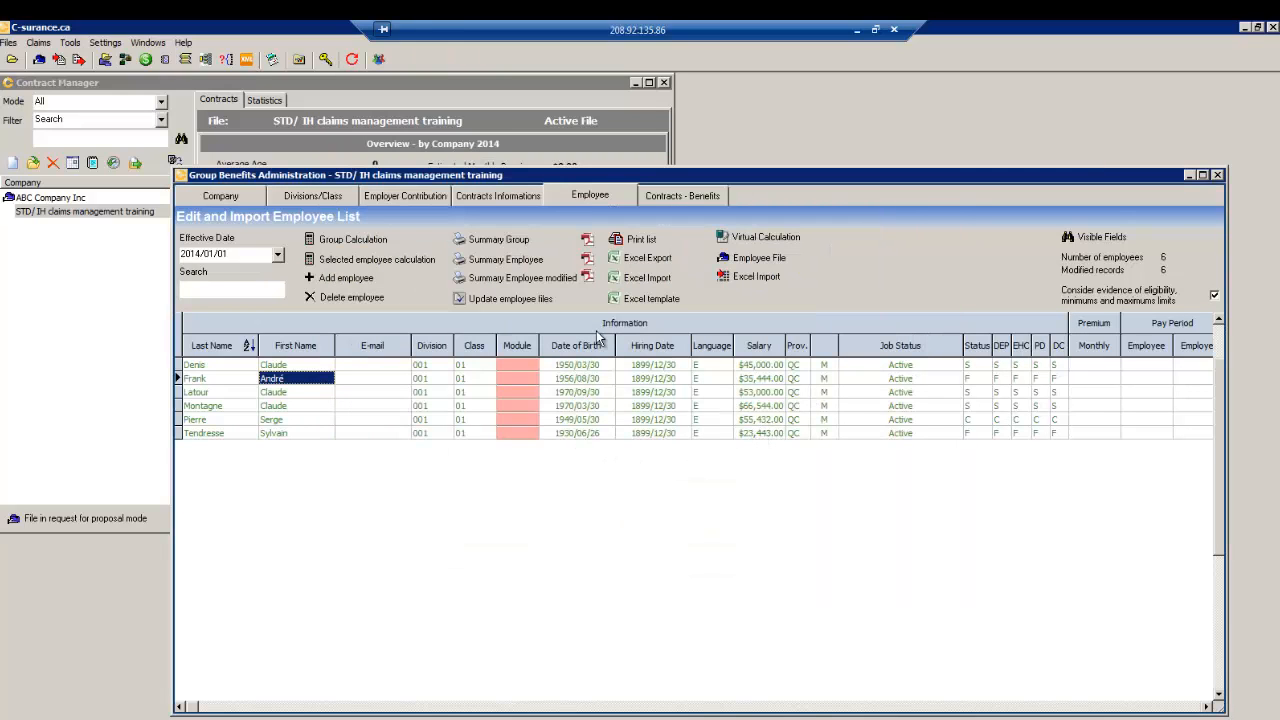
# - Hide the E-mail, Module and Hiring Date columns, then close the Group Benefits Administration window
pyautogui.click(1100, 240)
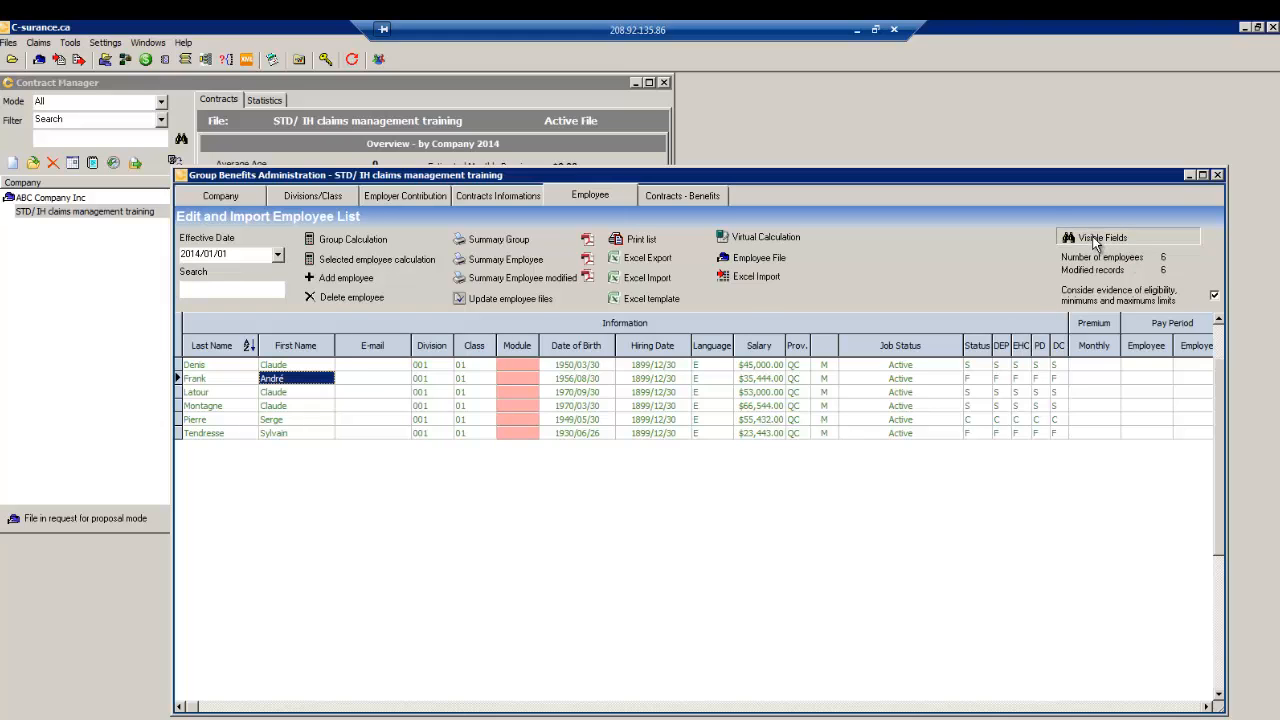
pyautogui.click(548, 304)
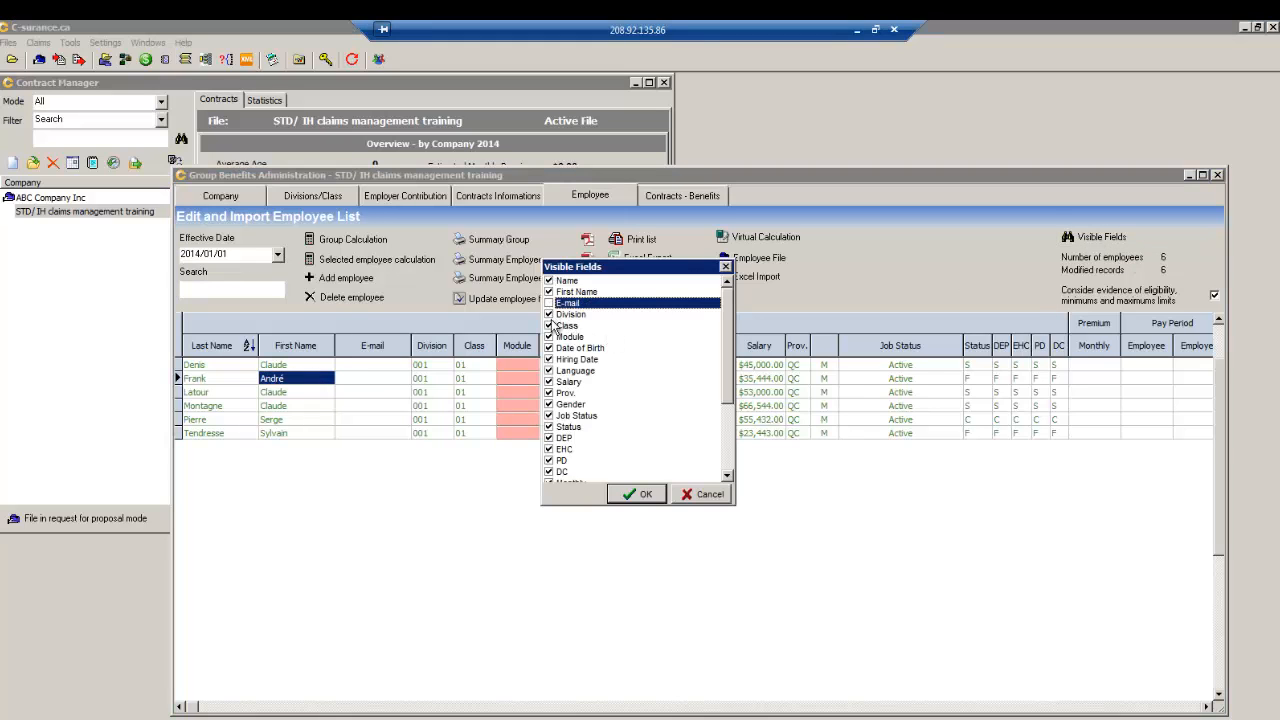
pyautogui.click(549, 337)
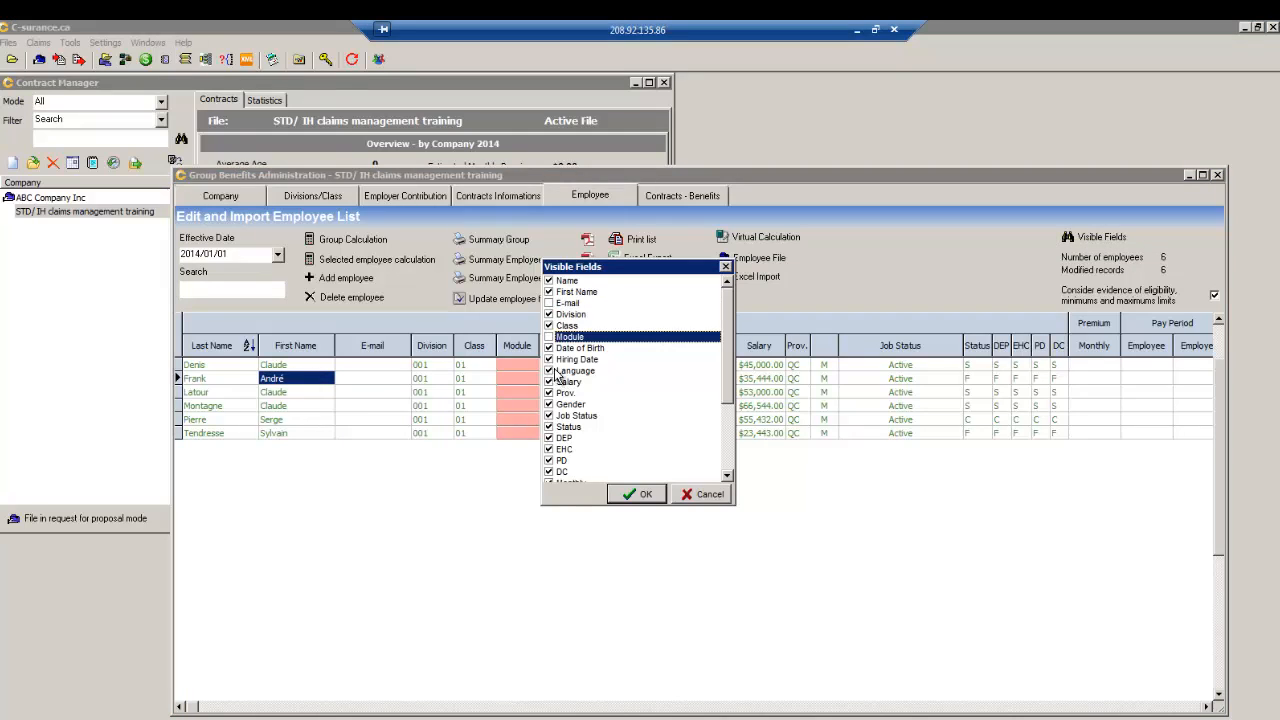
pyautogui.click(548, 359)
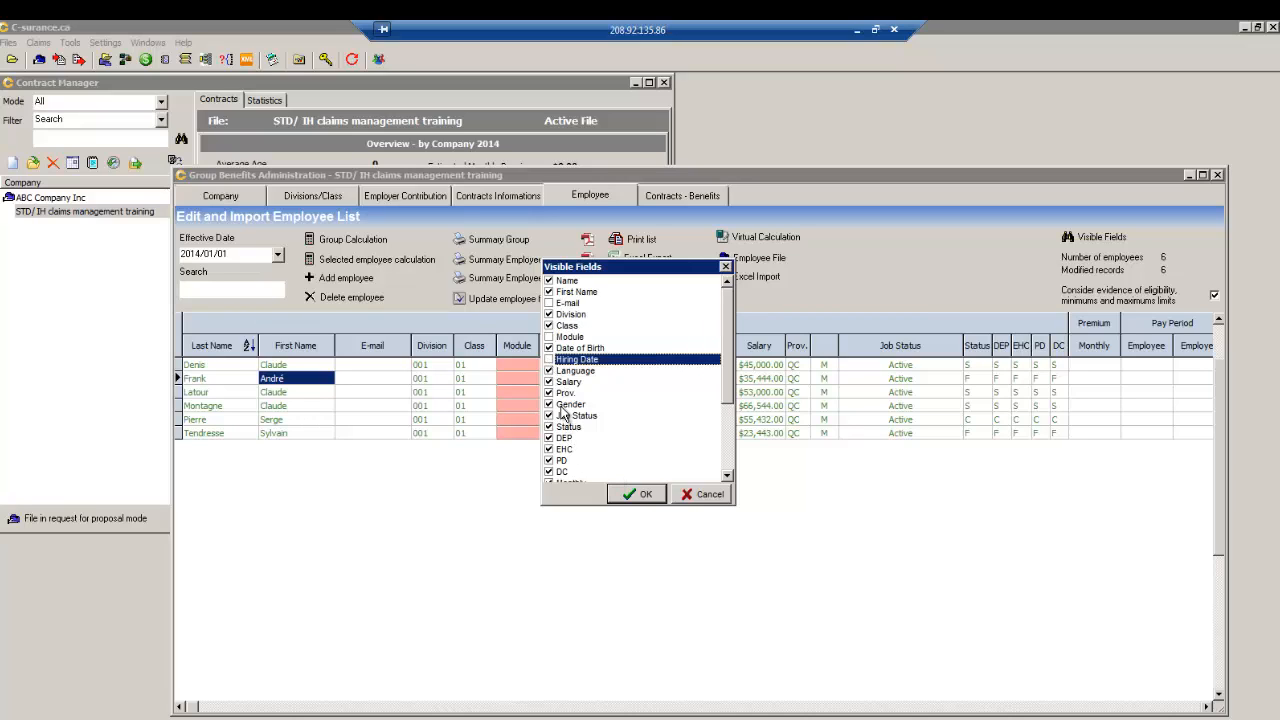
pyautogui.click(642, 494)
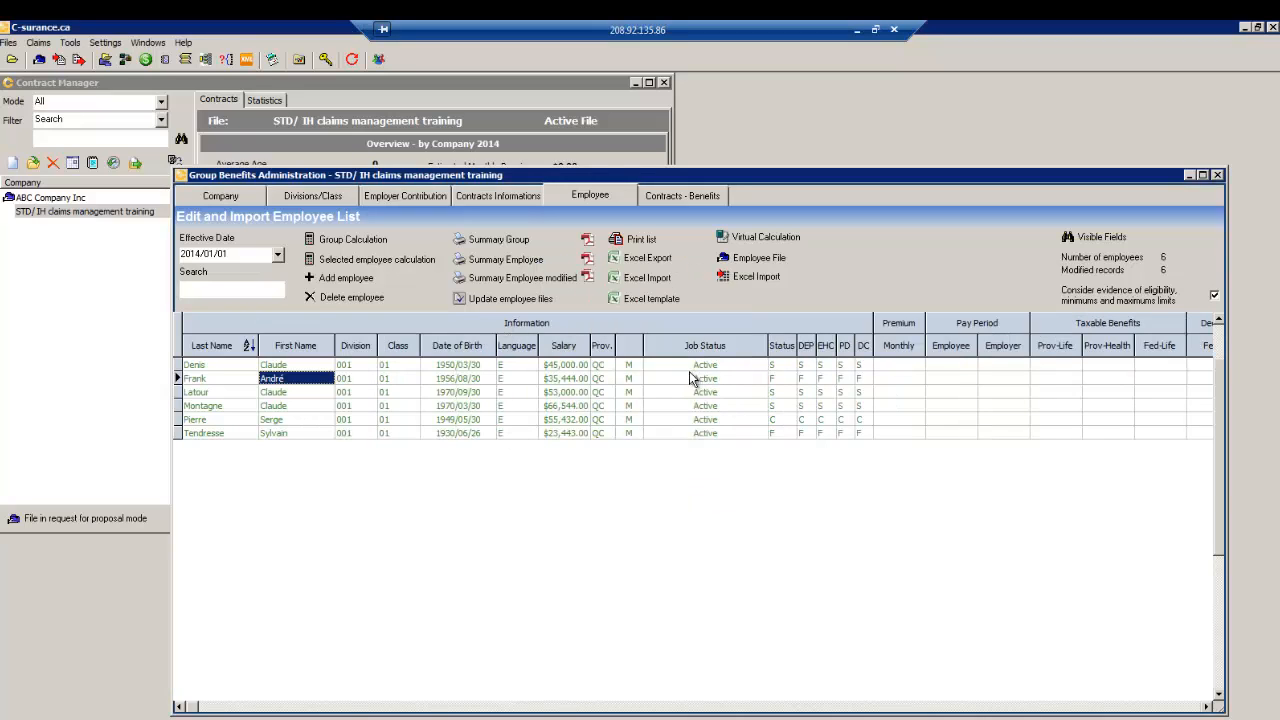
pyautogui.click(1217, 176)
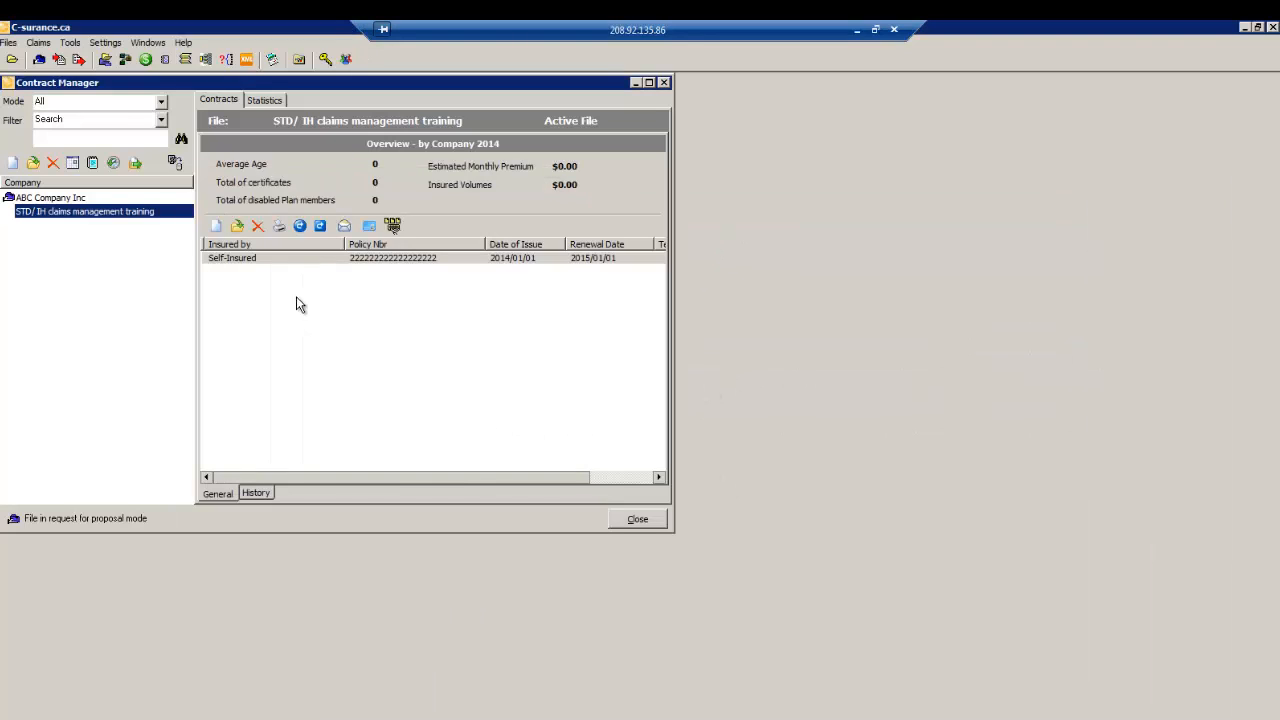
# - Open the training company's employee listing and enter std certificate numbers in the employee files
pyautogui.click(105, 60)
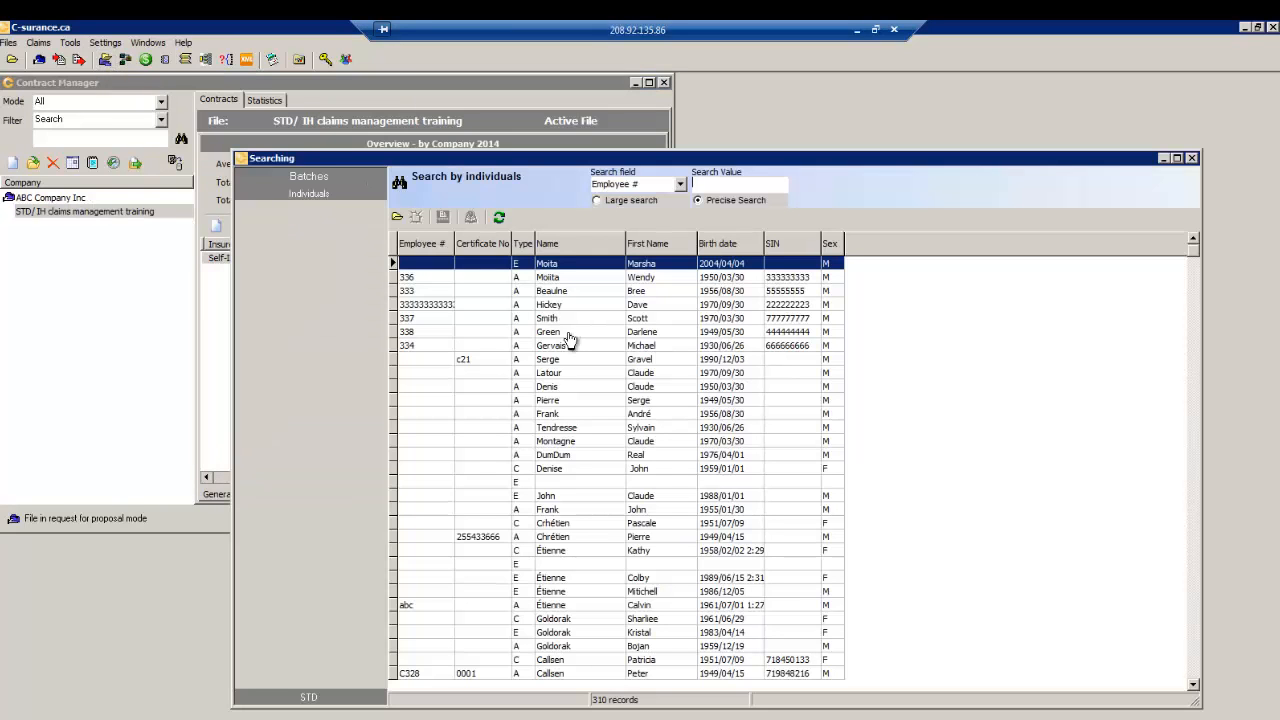
pyautogui.click(1191, 159)
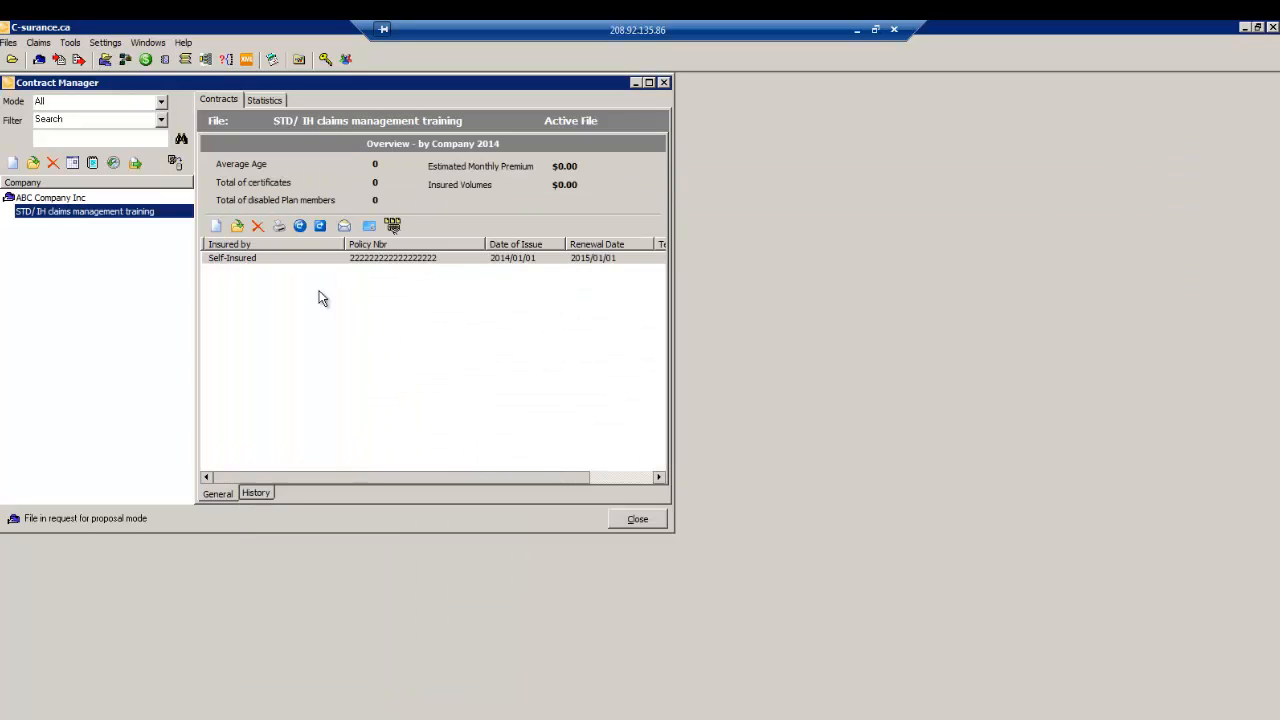
pyautogui.doubleClick(138, 213)
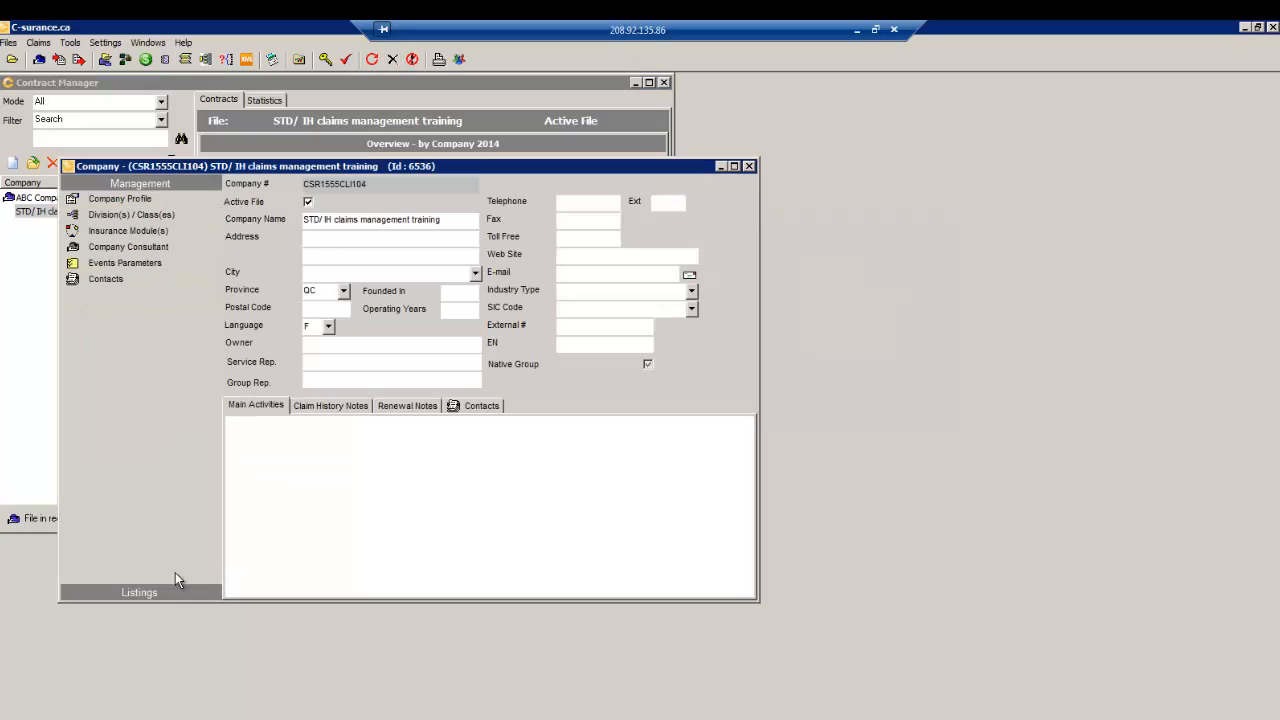
pyautogui.click(150, 592)
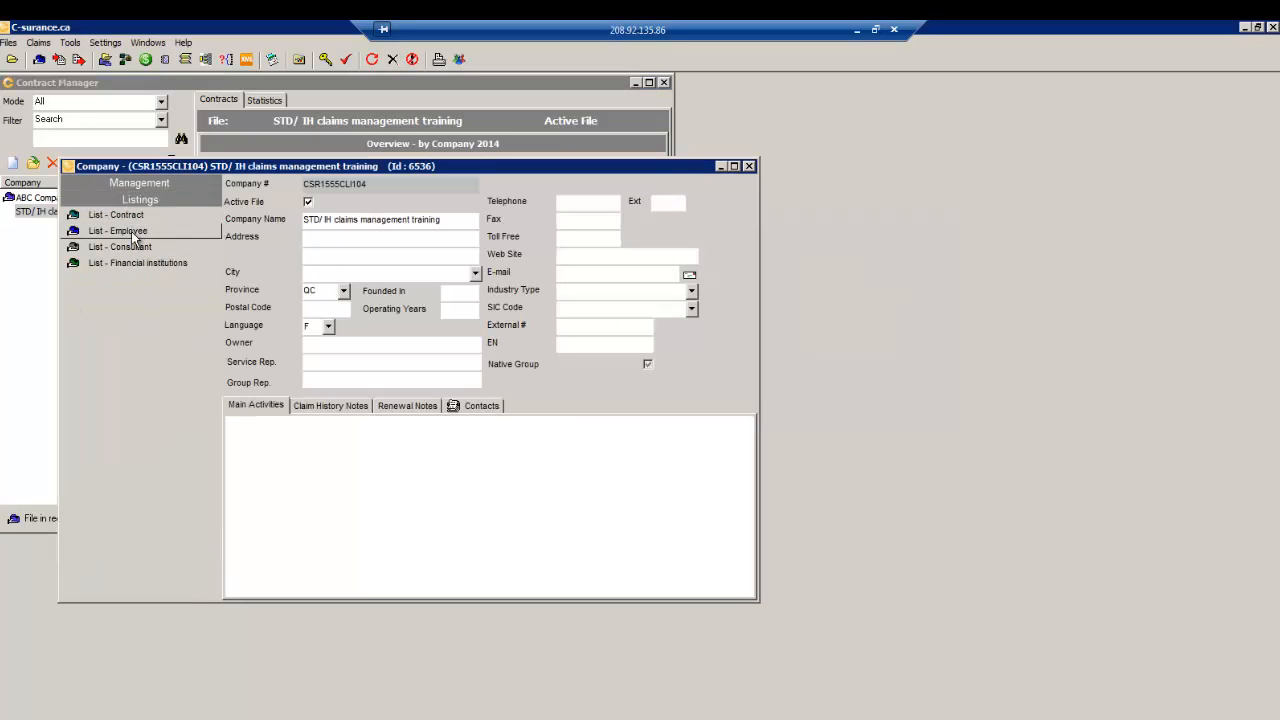
pyautogui.click(135, 236)
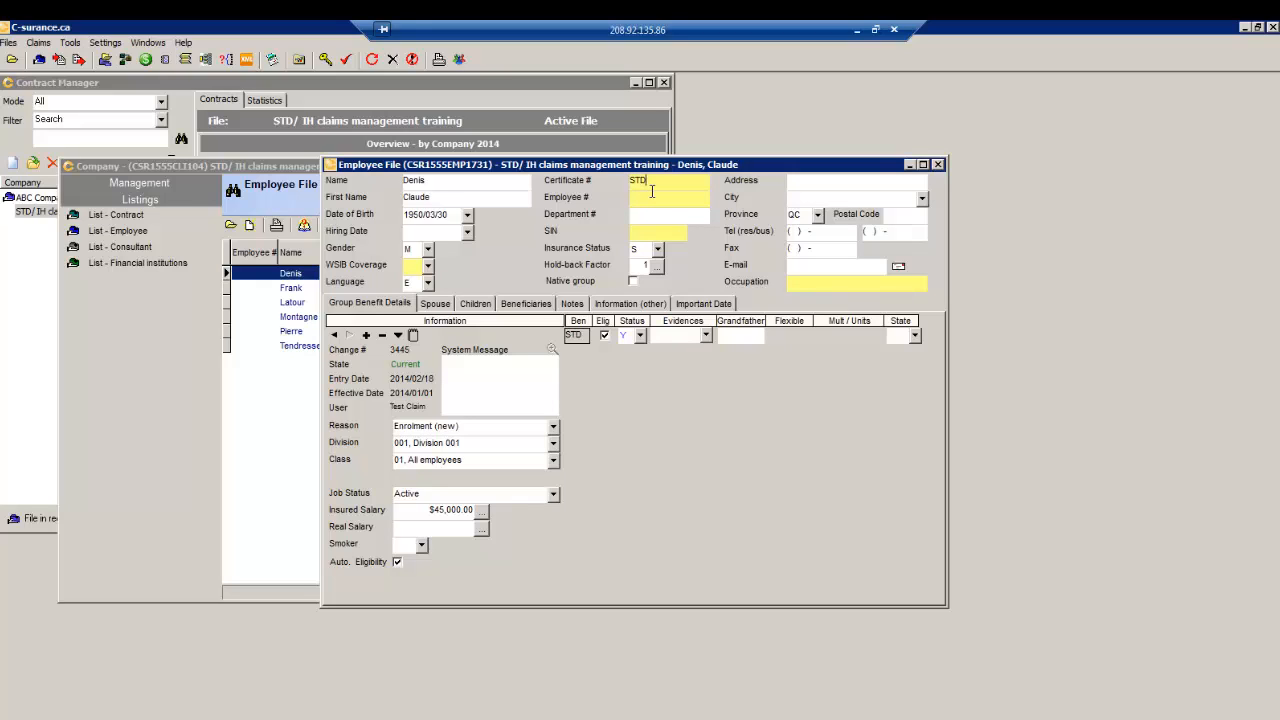
pyautogui.rightClick(669, 432)
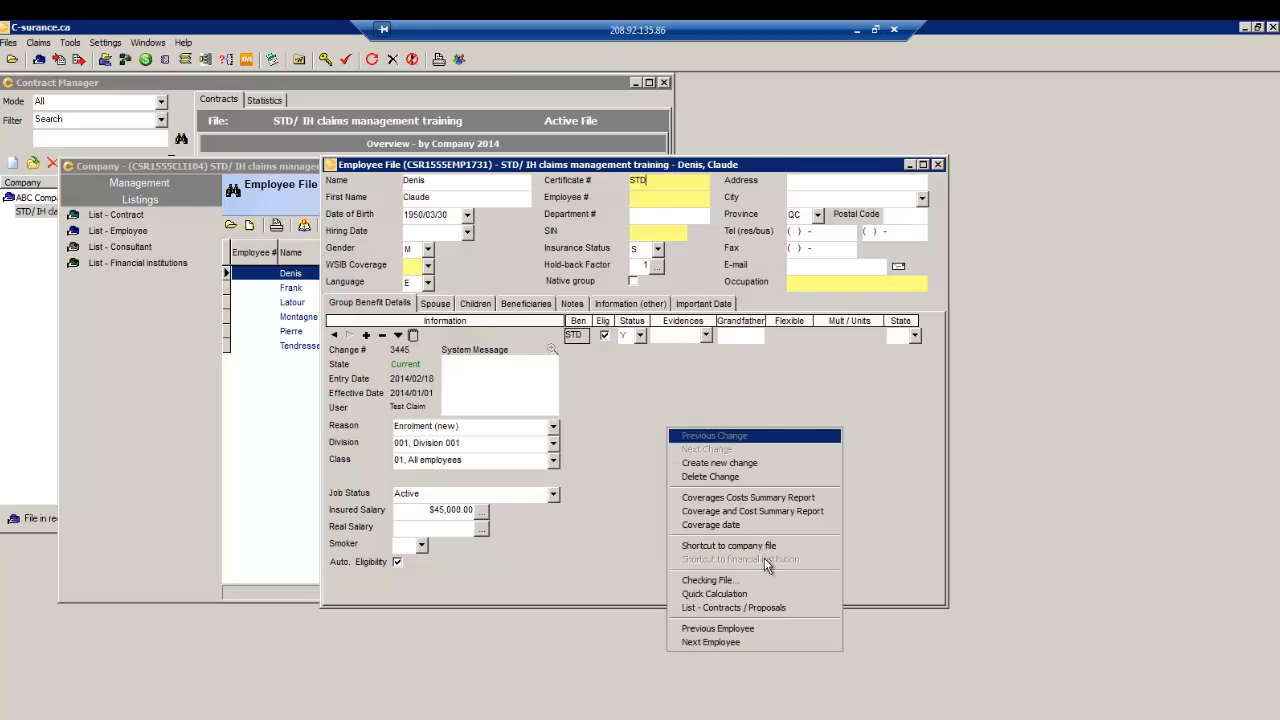
pyautogui.click(729, 641)
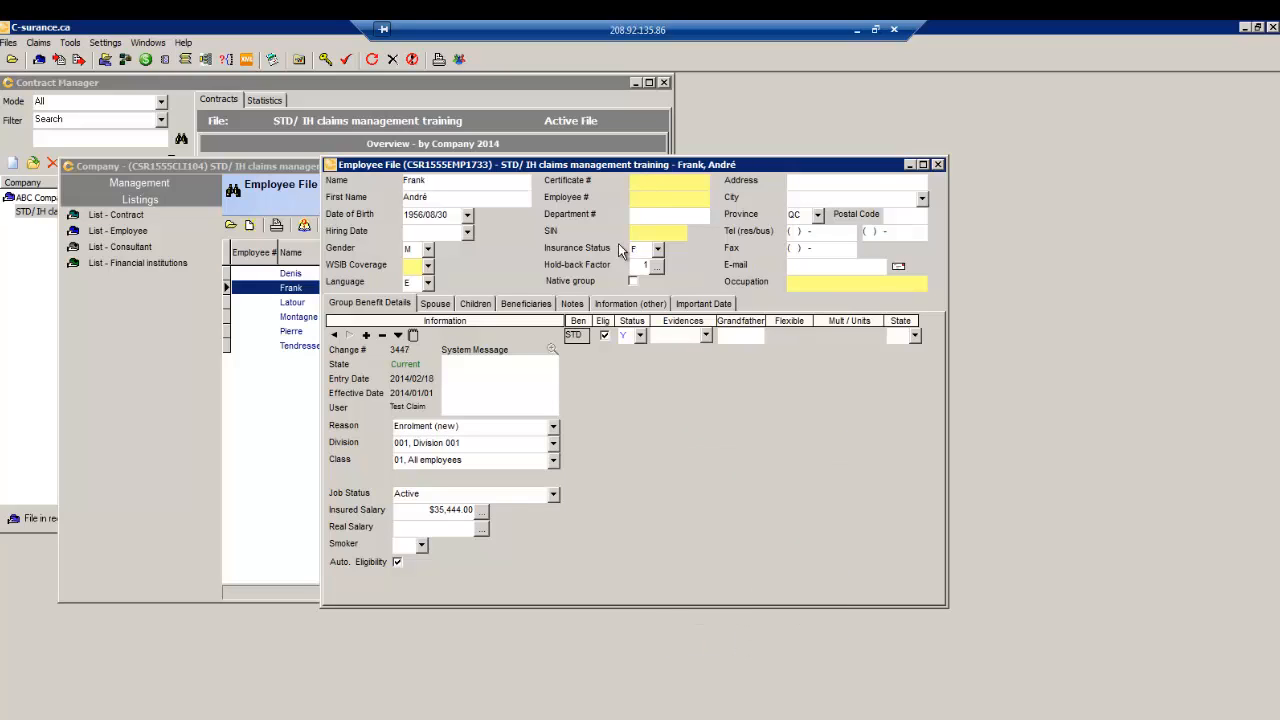
pyautogui.press('pagedown')
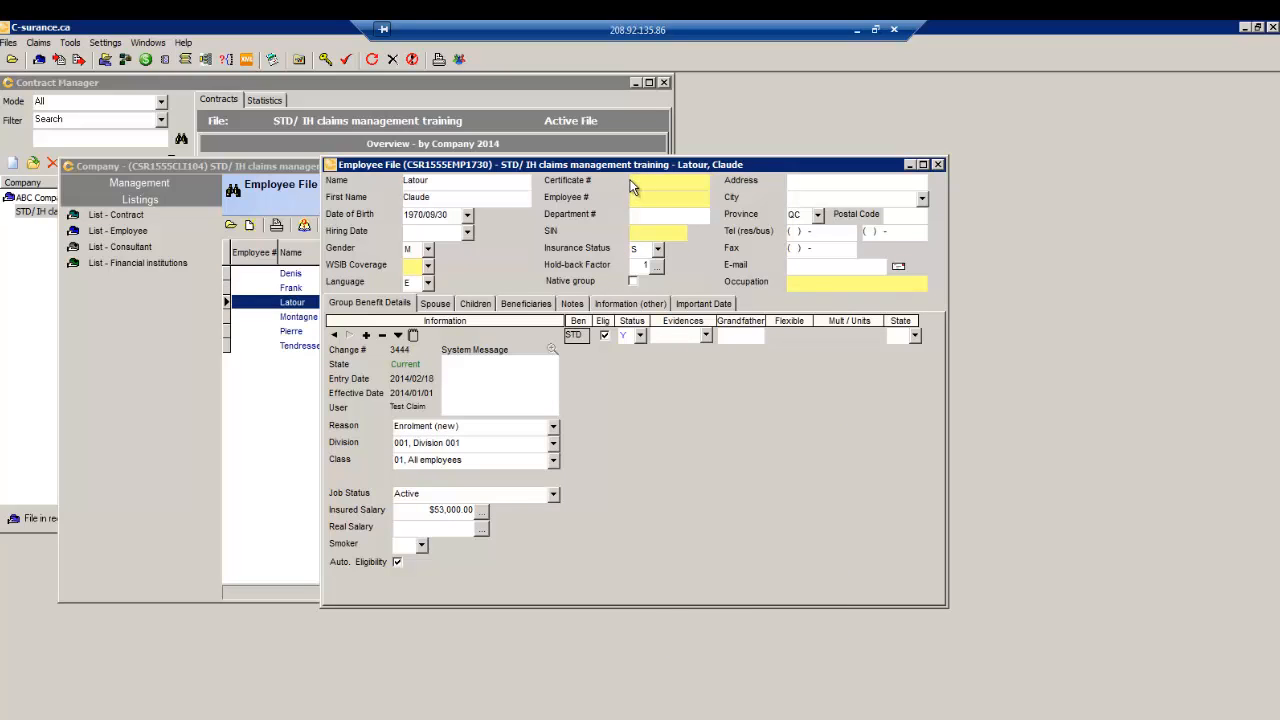
pyautogui.write('std')
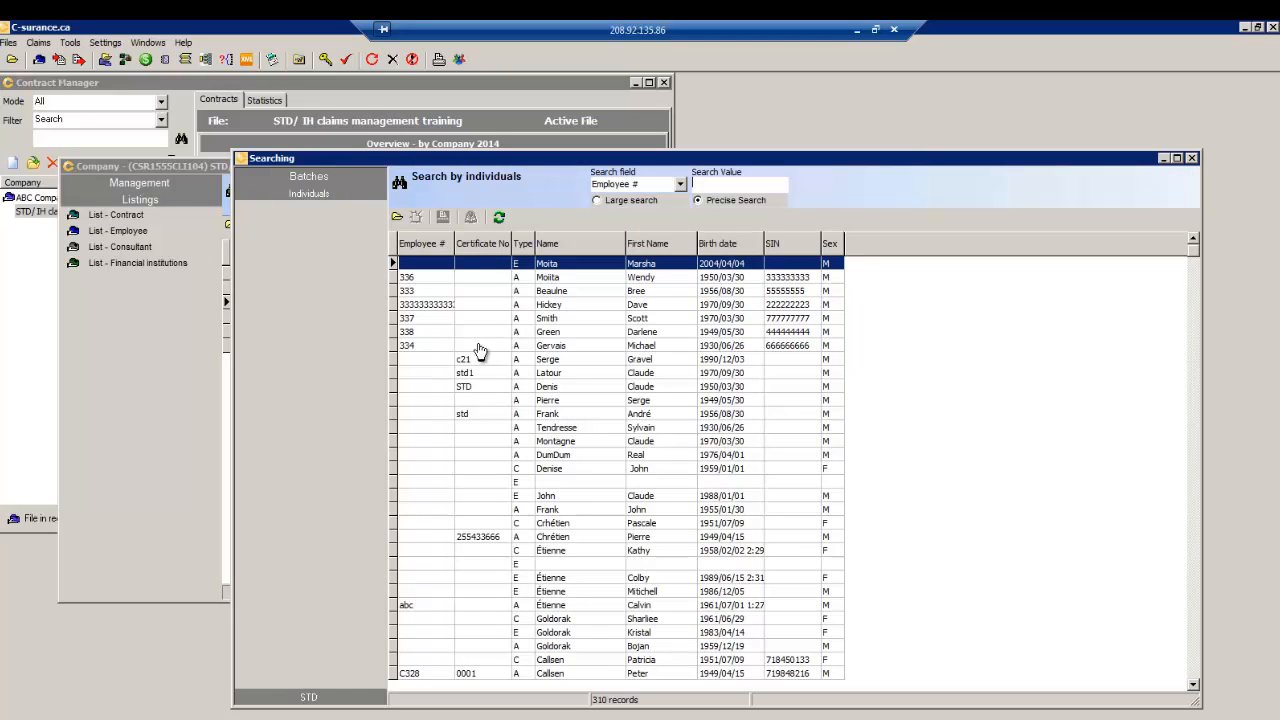
# - Search individuals by Certificate No for 'std' to list the three matches
pyautogui.click(680, 184)
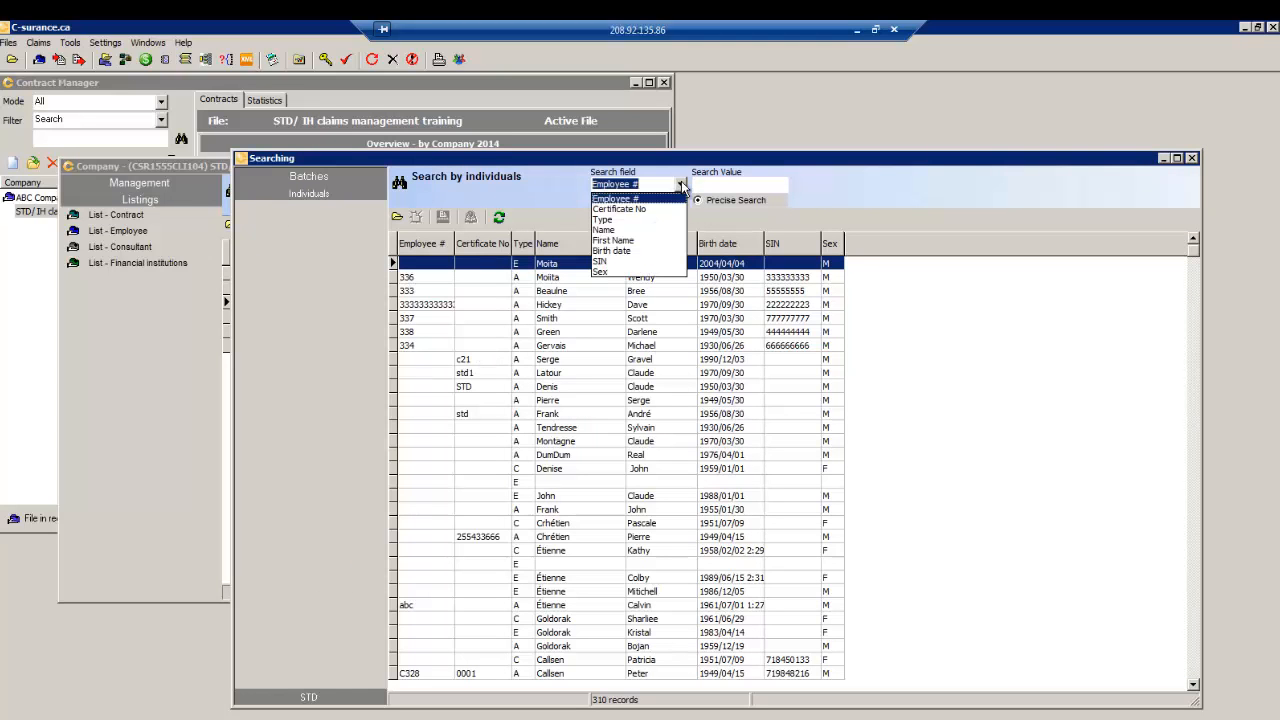
pyautogui.click(641, 209)
pyautogui.click(711, 186)
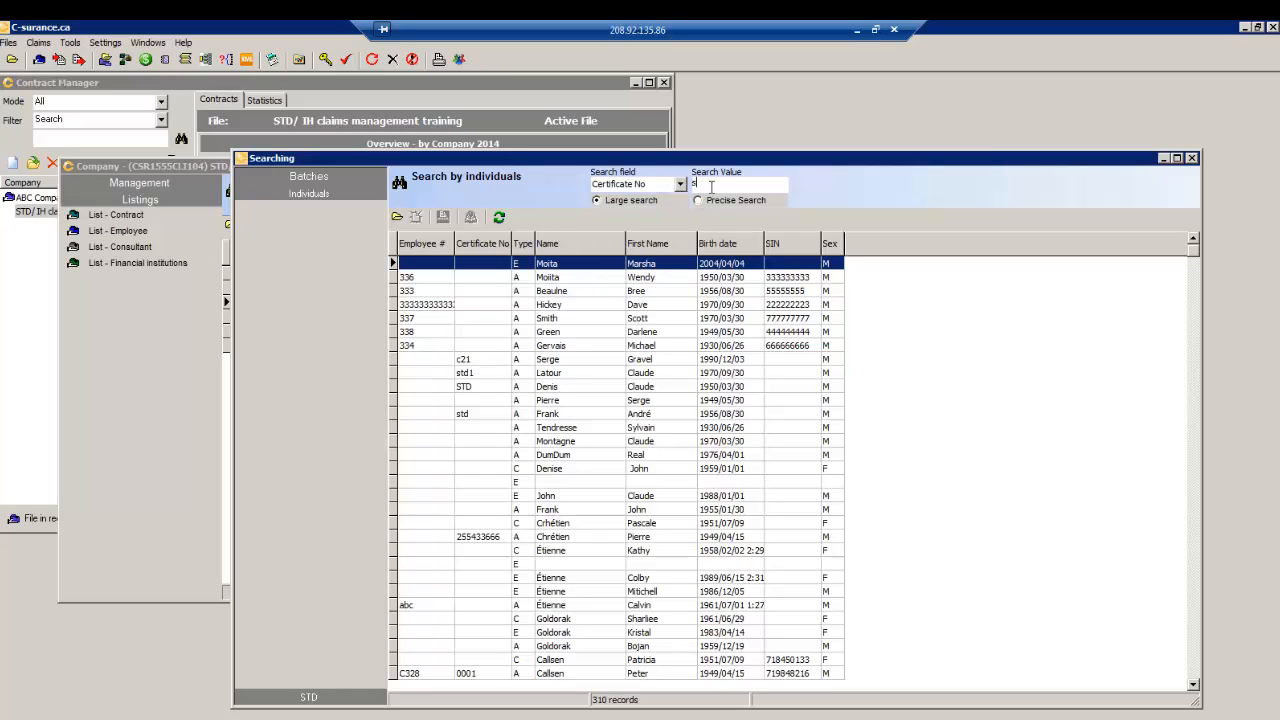
pyautogui.write('std')
pyautogui.press('Return')
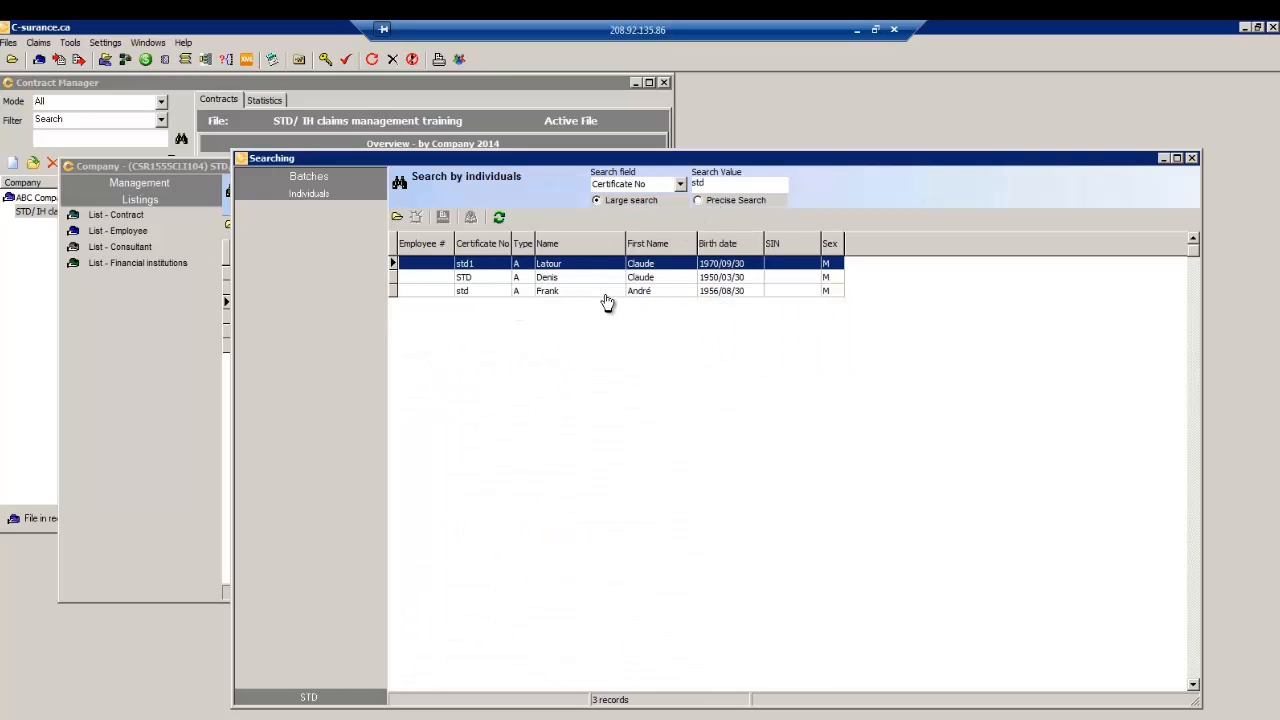
# - Add a priority note 'read this before any payment...' to the first match's member file
pyautogui.doubleClick(558, 265)
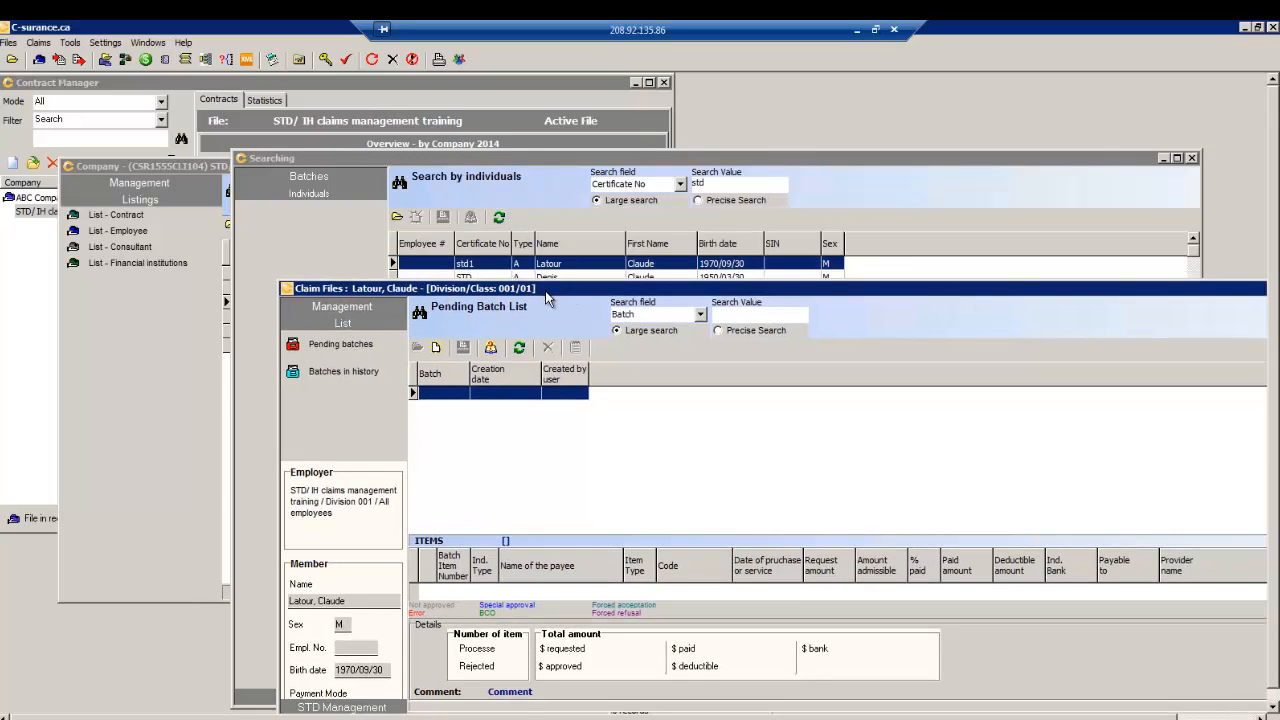
pyautogui.moveTo(545, 291); pyautogui.dragTo(518, 189)
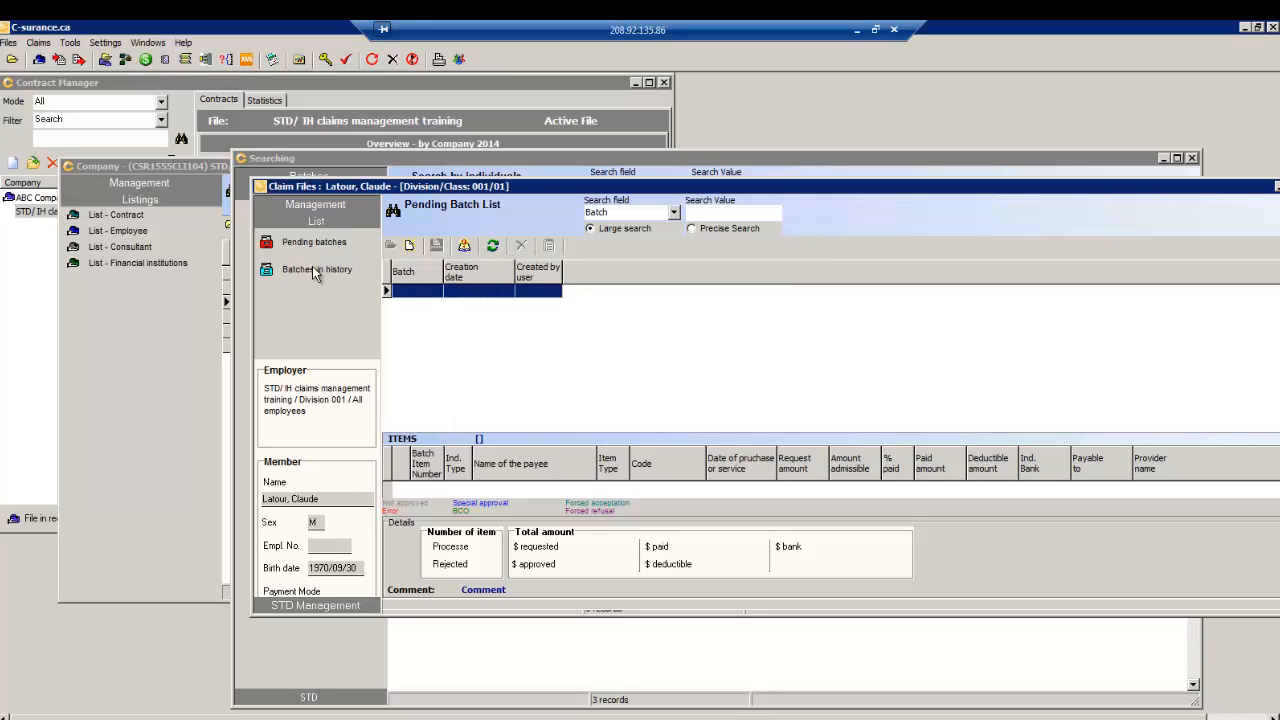
pyautogui.click(304, 206)
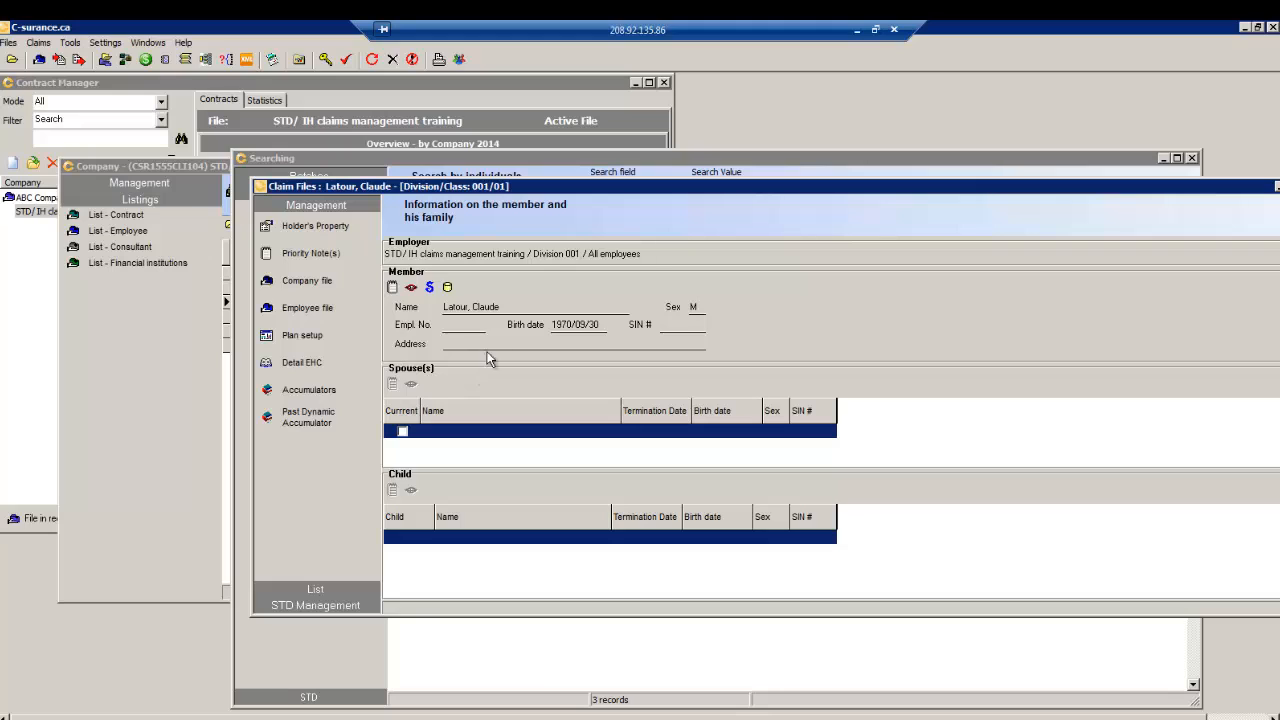
pyautogui.click(392, 287)
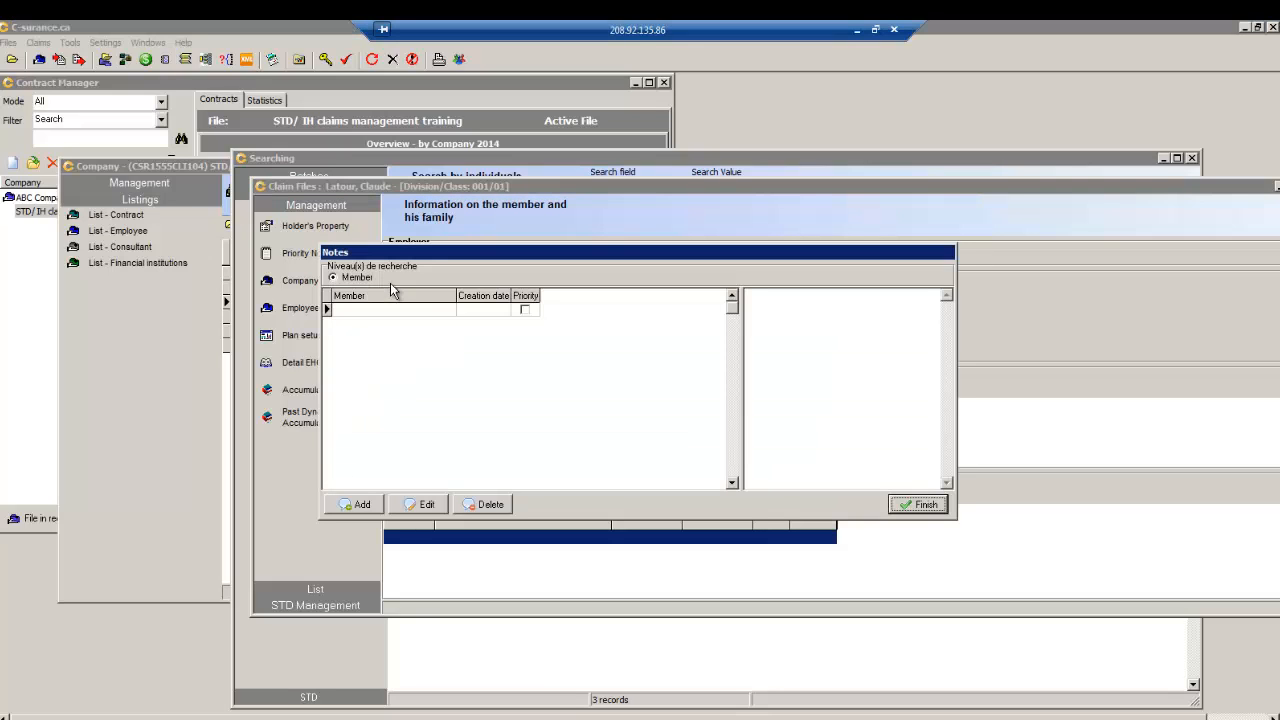
pyautogui.click(524, 309)
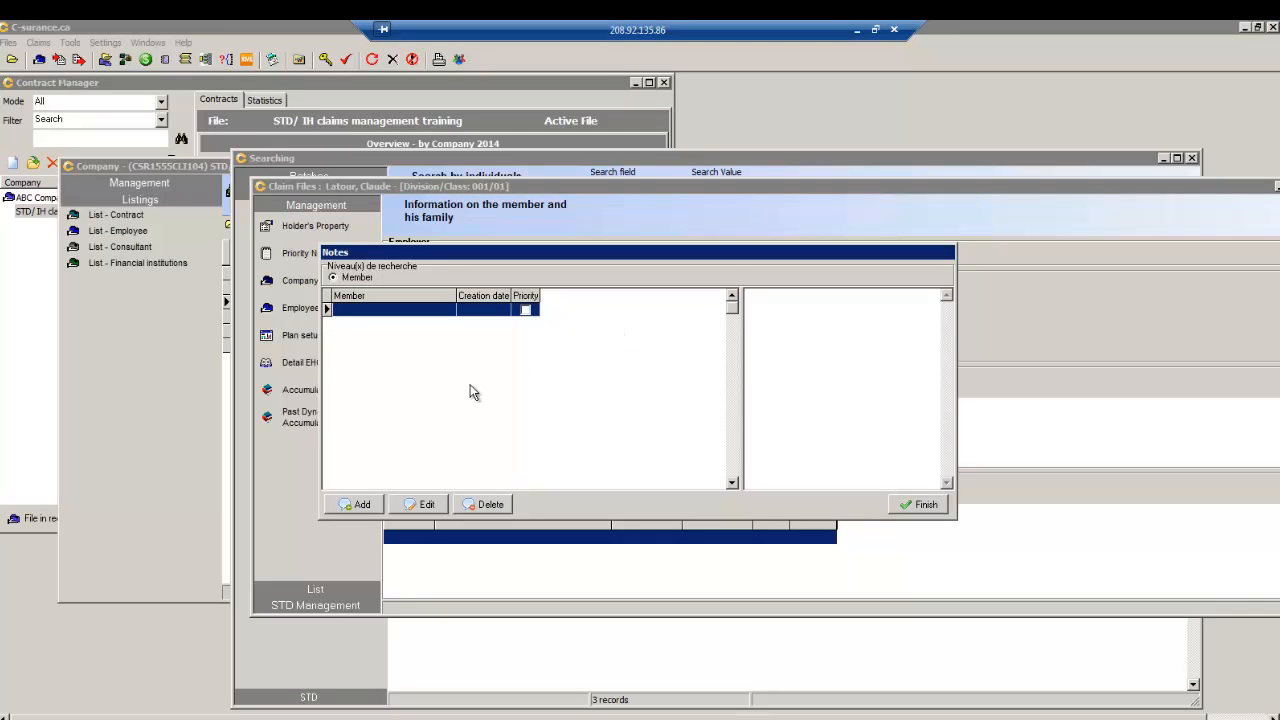
pyautogui.click(360, 506)
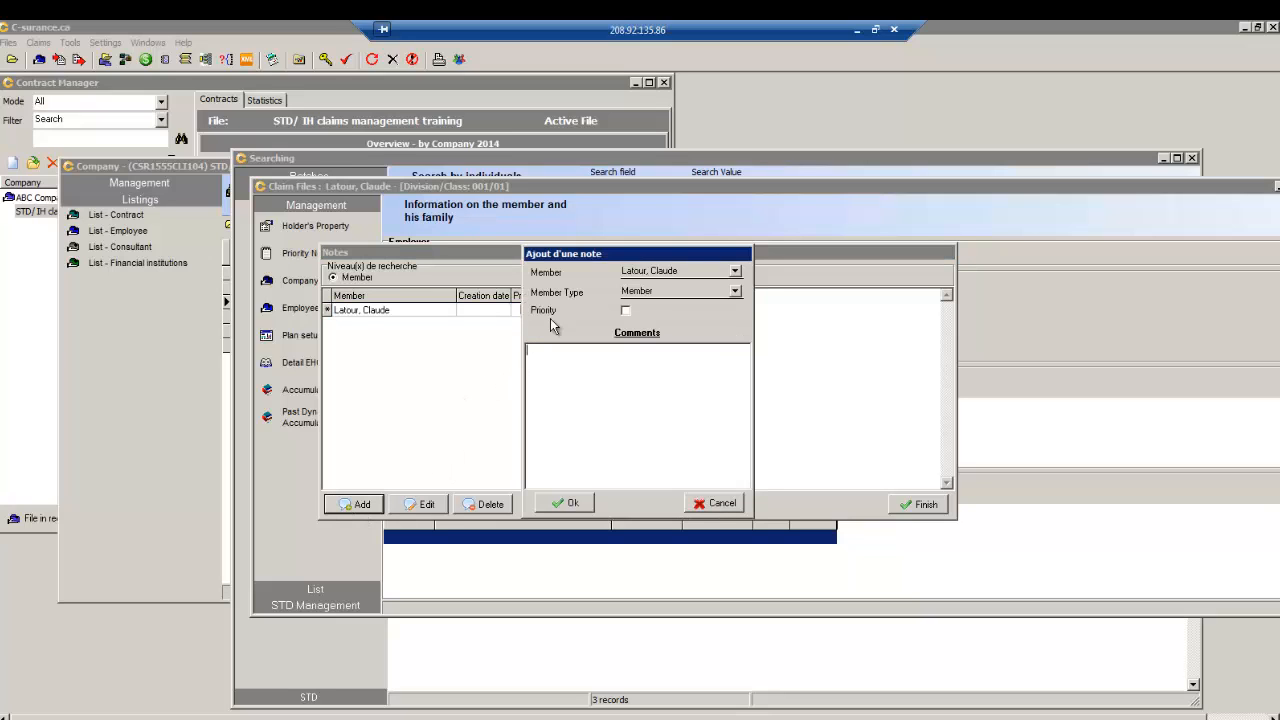
pyautogui.click(625, 311)
pyautogui.write('fore any payment...')
pyautogui.click(572, 504)
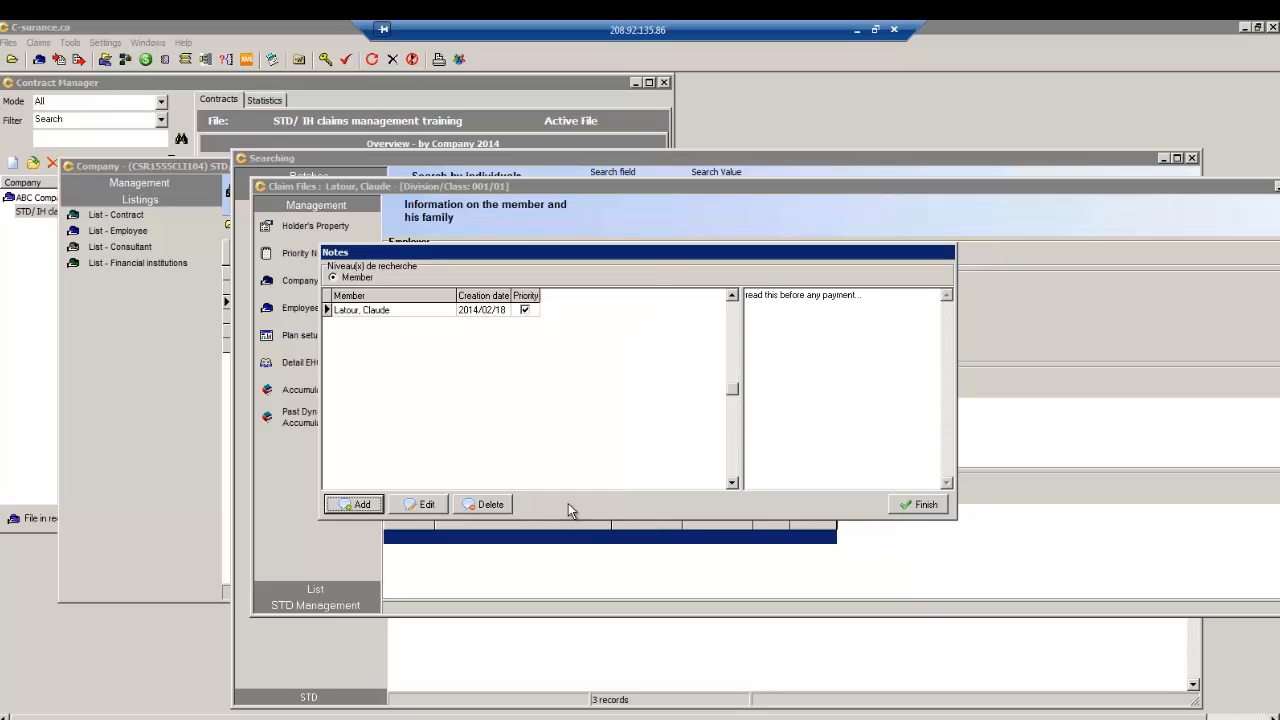
pyautogui.click(914, 506)
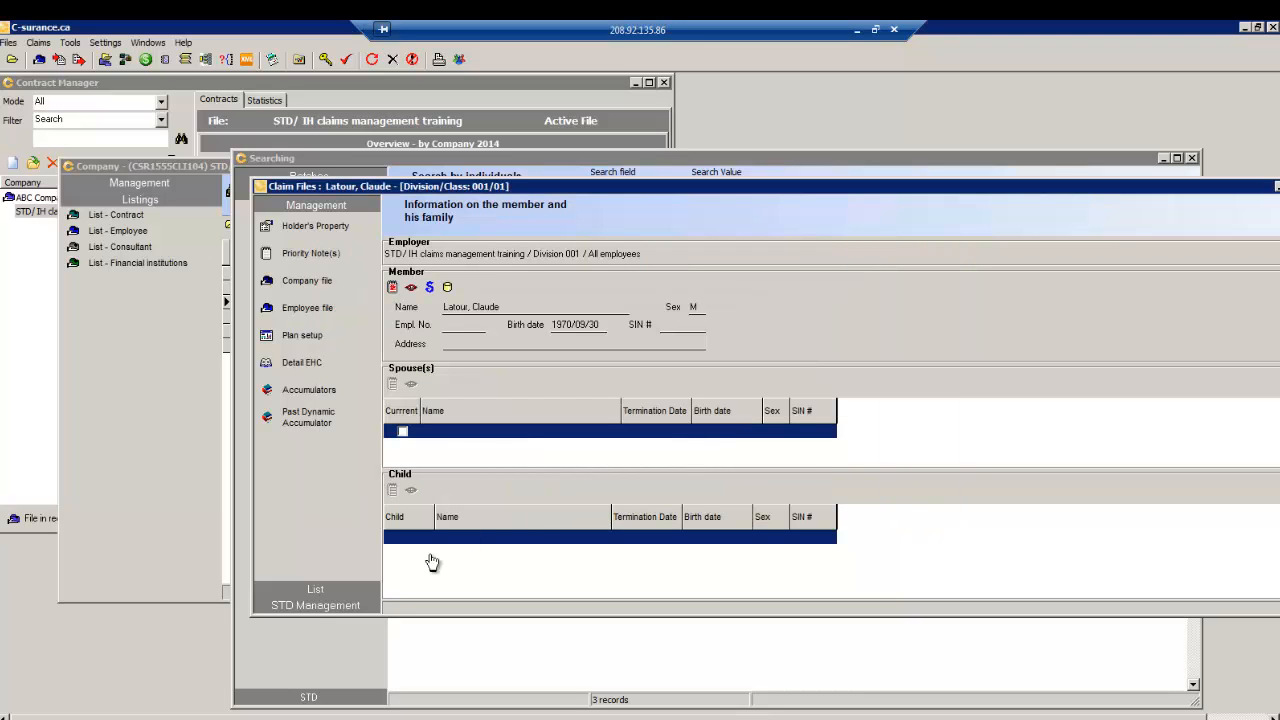
pyautogui.click(315, 605)
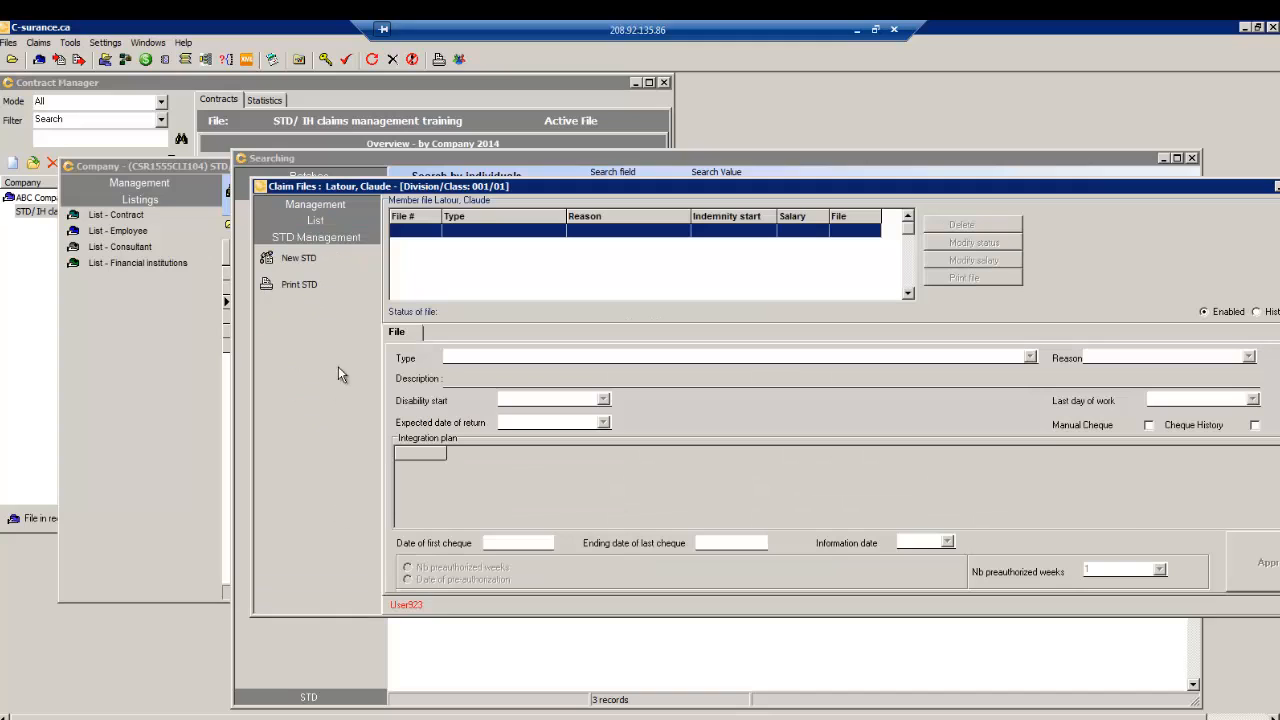
# - Start a new weekly disability STD claim with type ACCIDENT and reason STANDARD CAUSE
pyautogui.click(286, 259)
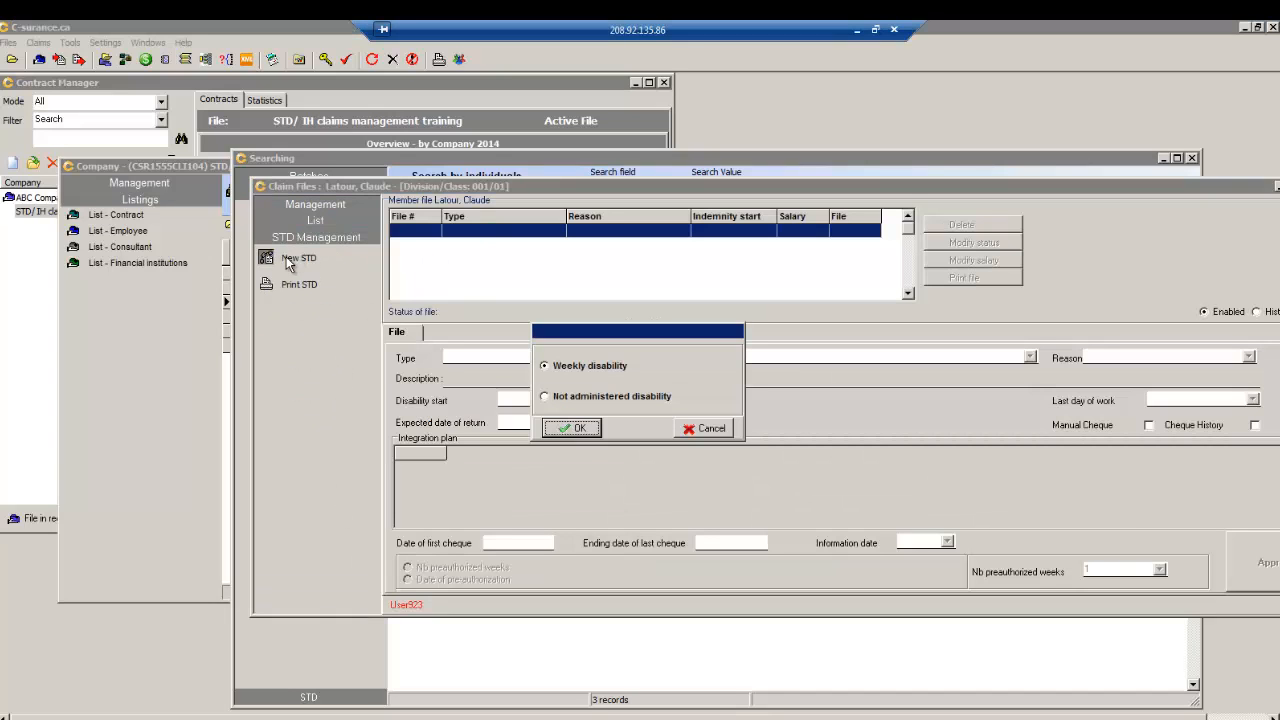
pyautogui.click(583, 431)
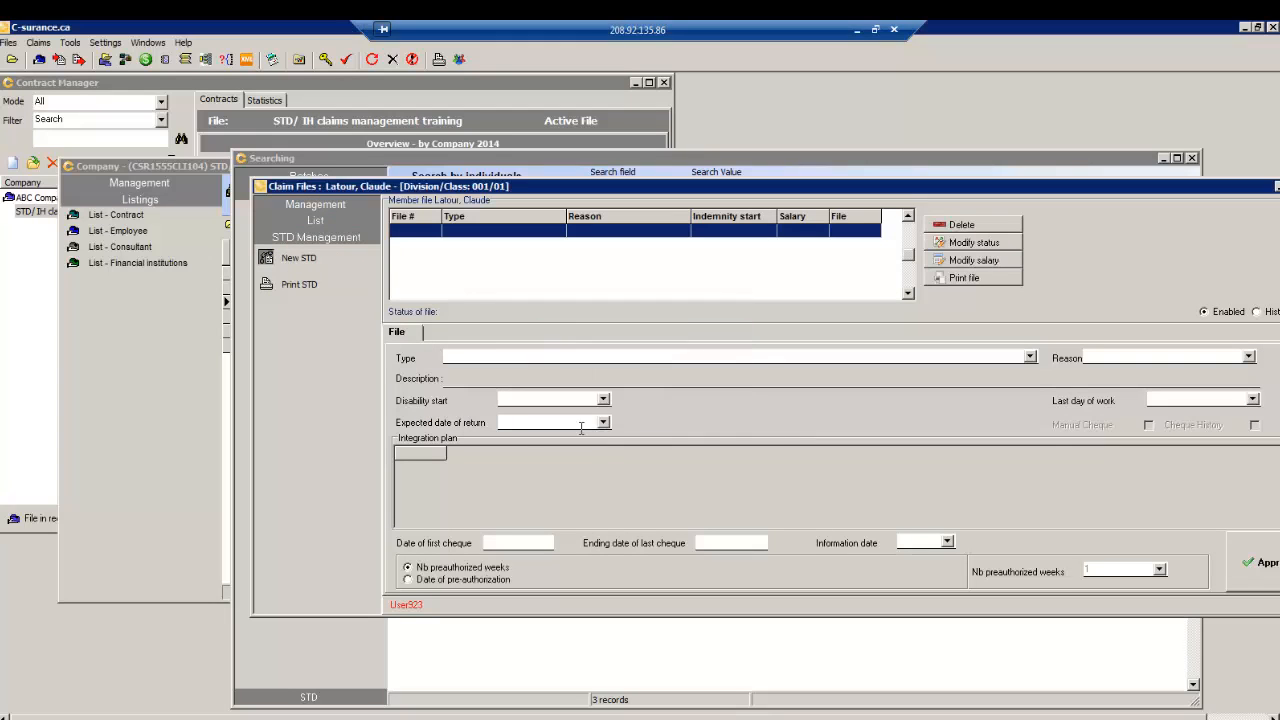
pyautogui.click(1030, 357)
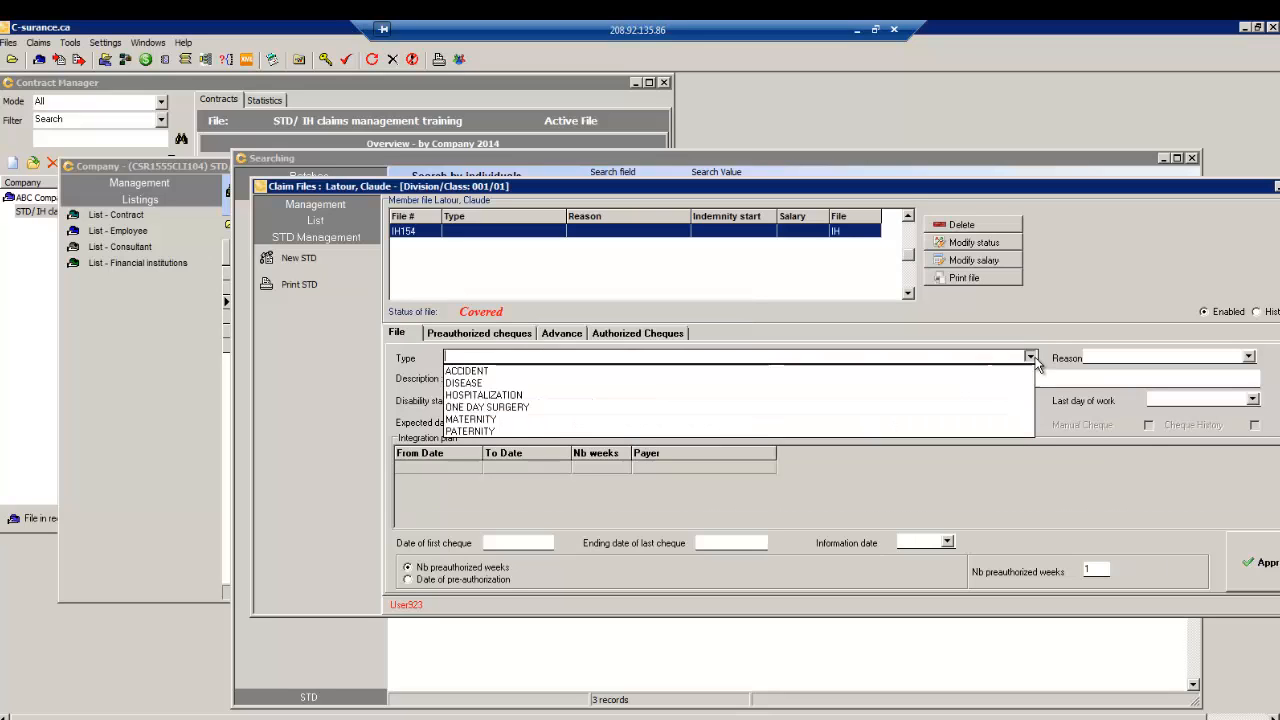
pyautogui.click(747, 370)
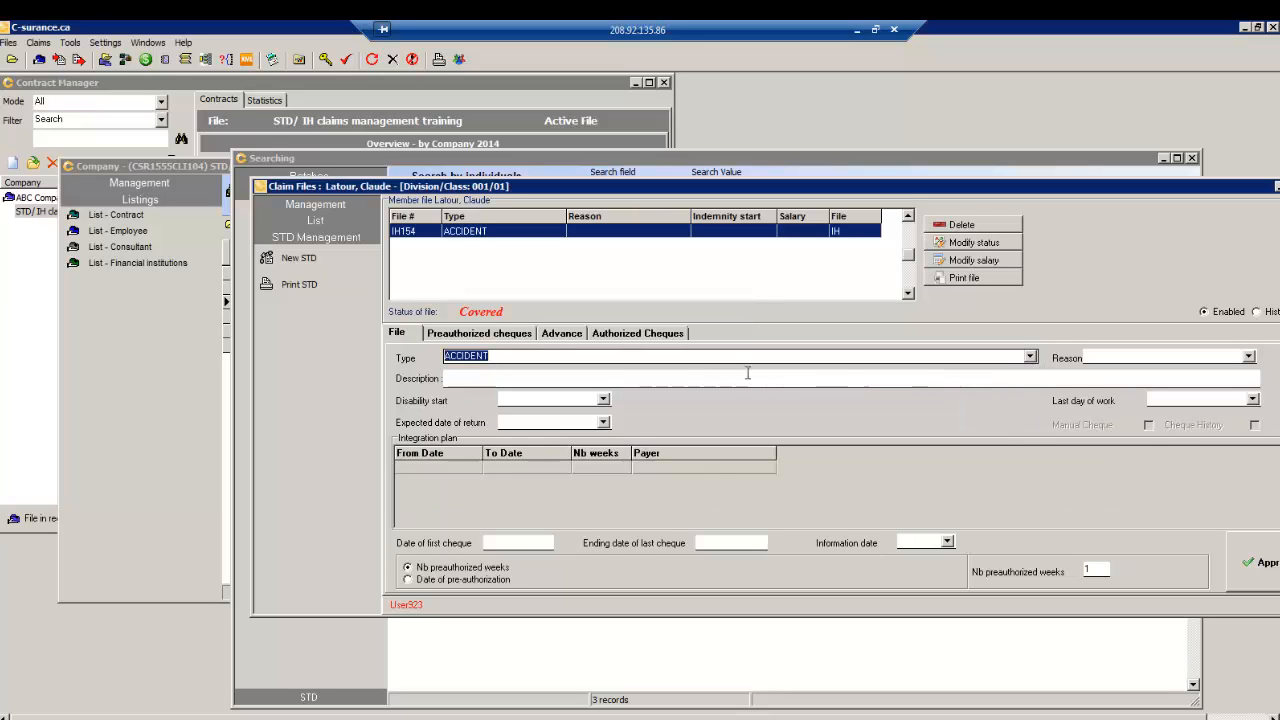
pyautogui.click(1249, 357)
pyautogui.click(1124, 371)
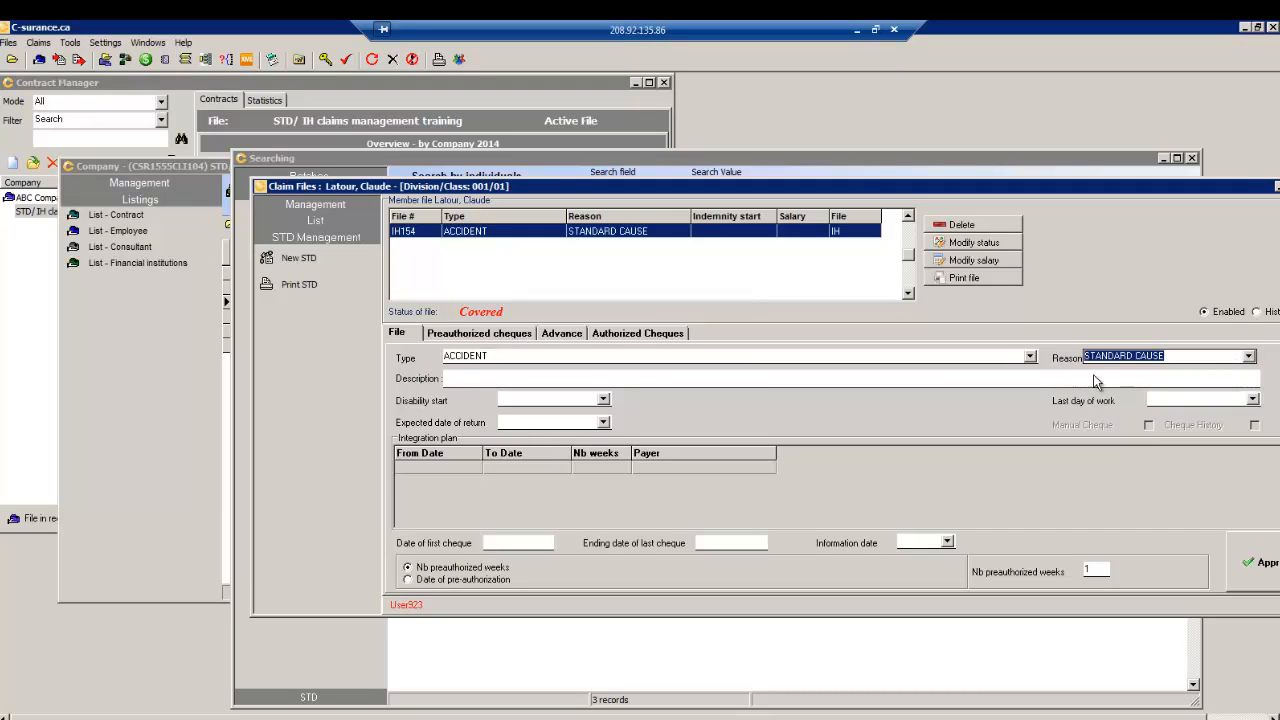
# - Enter a claim description, set disability start to 2014/01/27, and approve the claim
pyautogui.click(492, 379)
pyautogui.write('esgrsegrsegr')
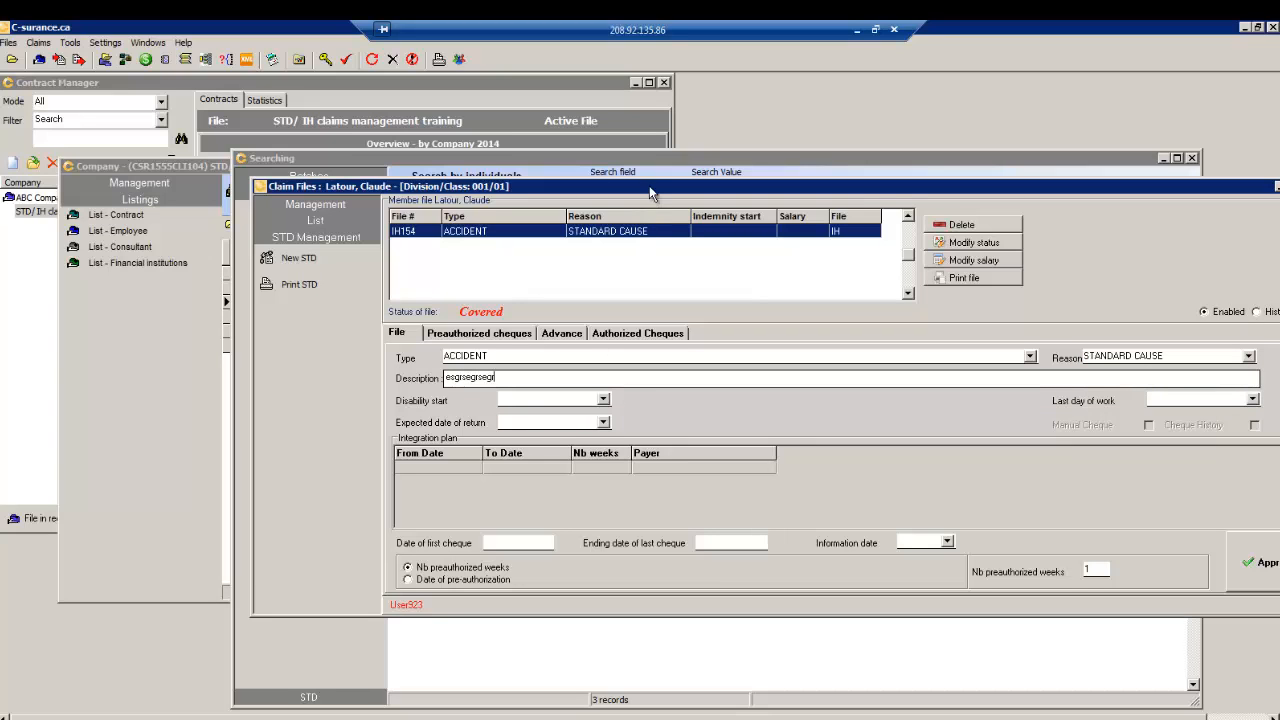
pyautogui.moveTo(650, 188); pyautogui.dragTo(508, 186)
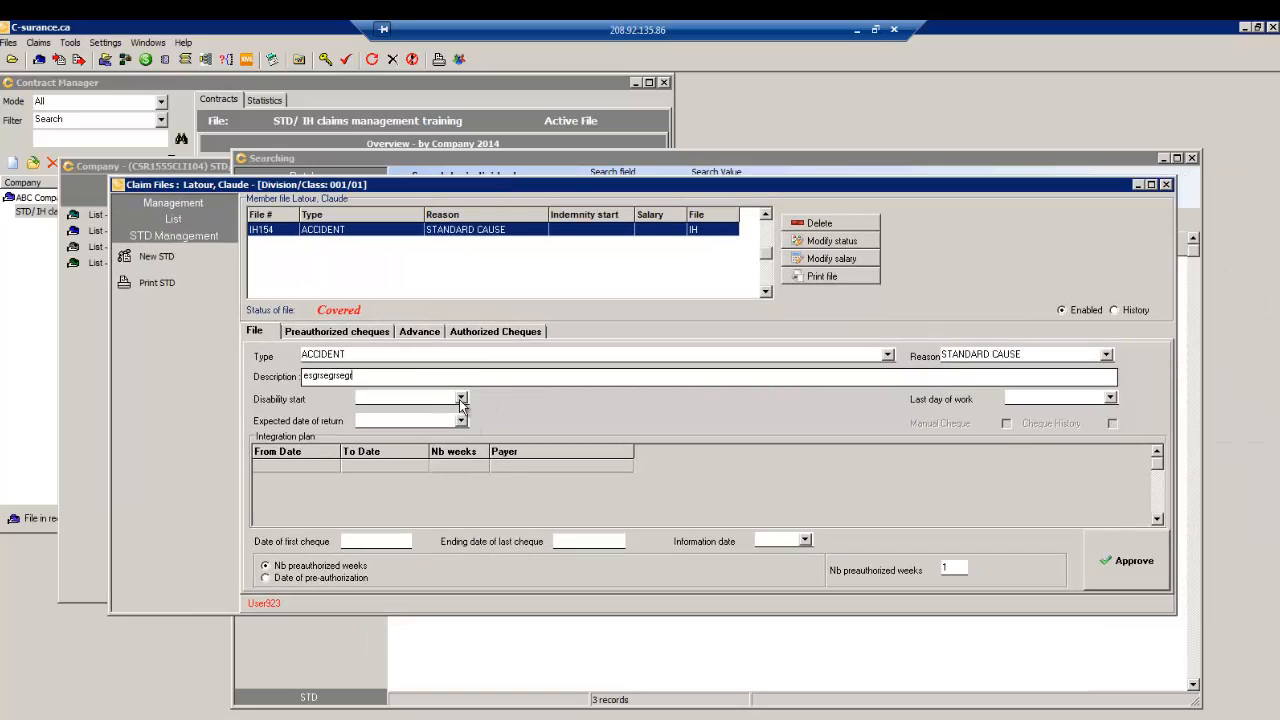
pyautogui.click(461, 398)
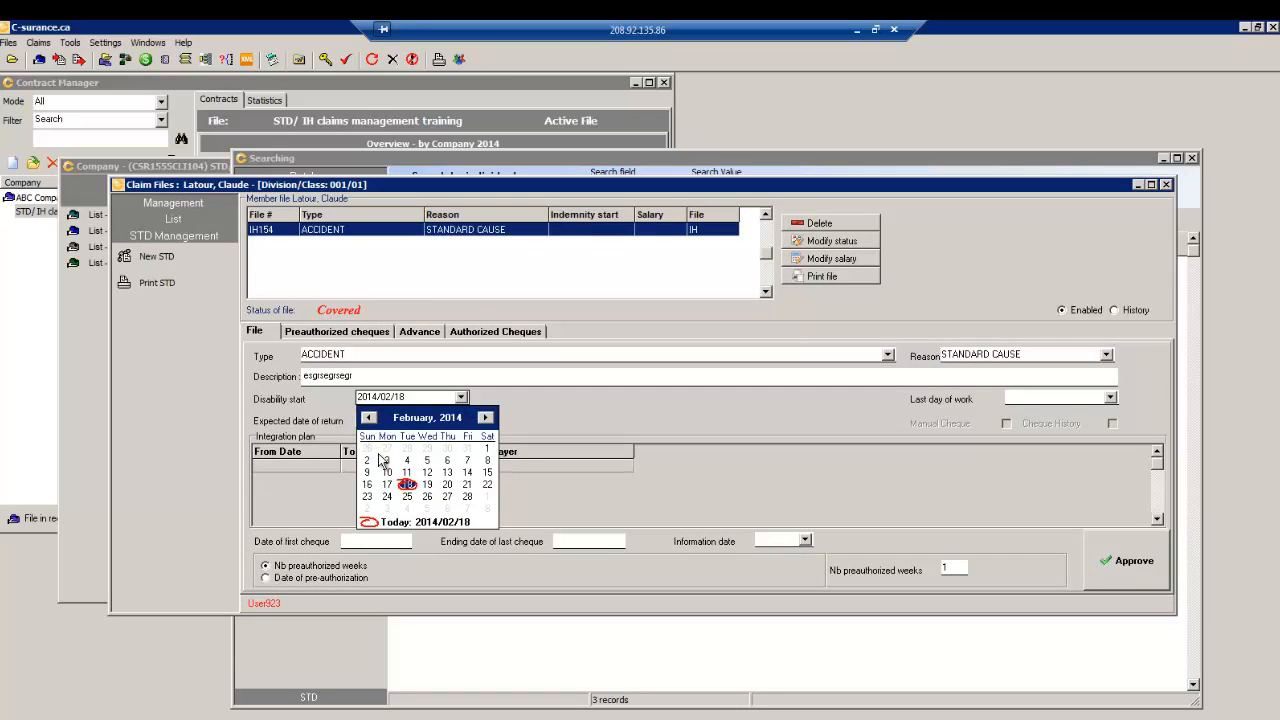
pyautogui.click(387, 448)
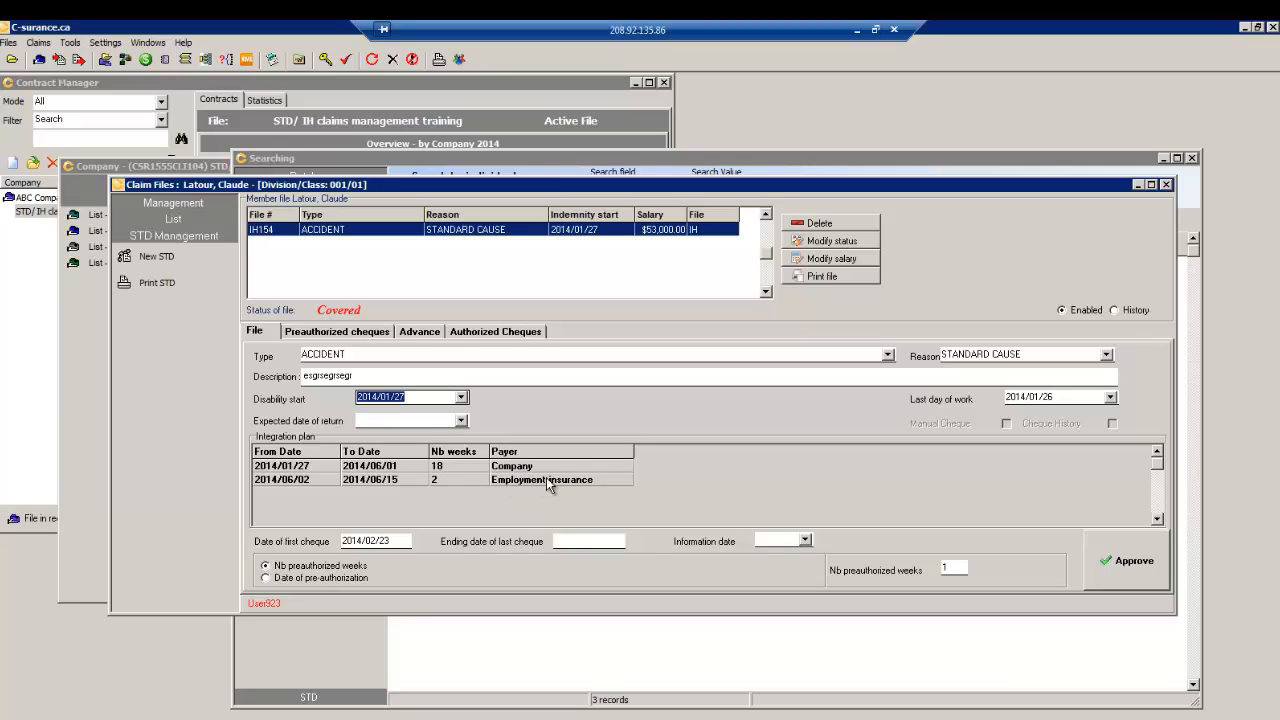
pyautogui.click(1124, 566)
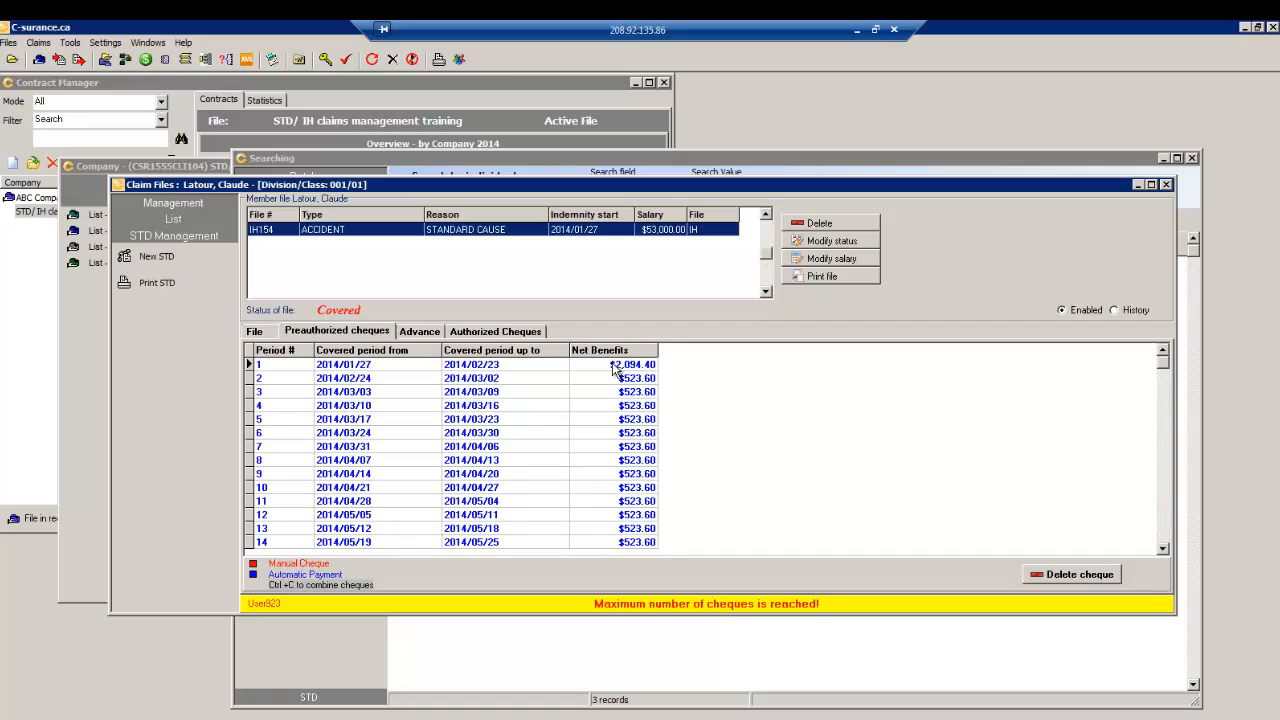
pyautogui.doubleClick(486, 366)
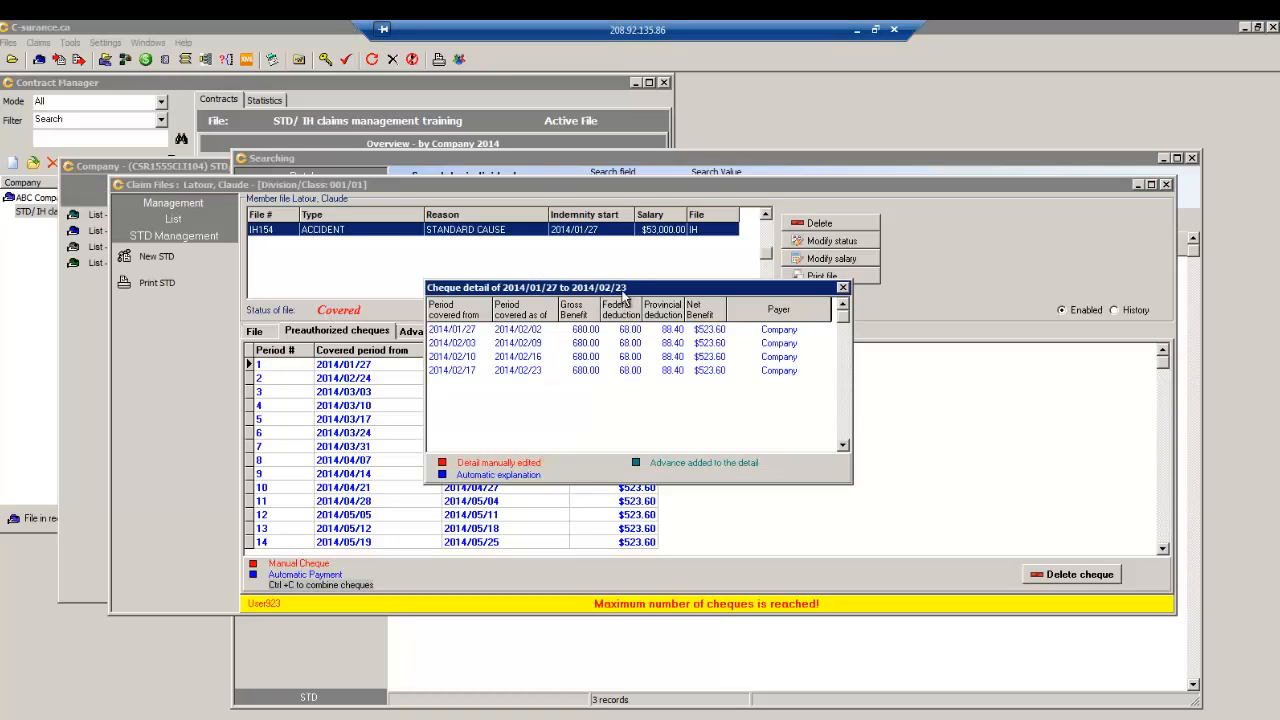
pyautogui.moveTo(628, 287); pyautogui.dragTo(547, 293)
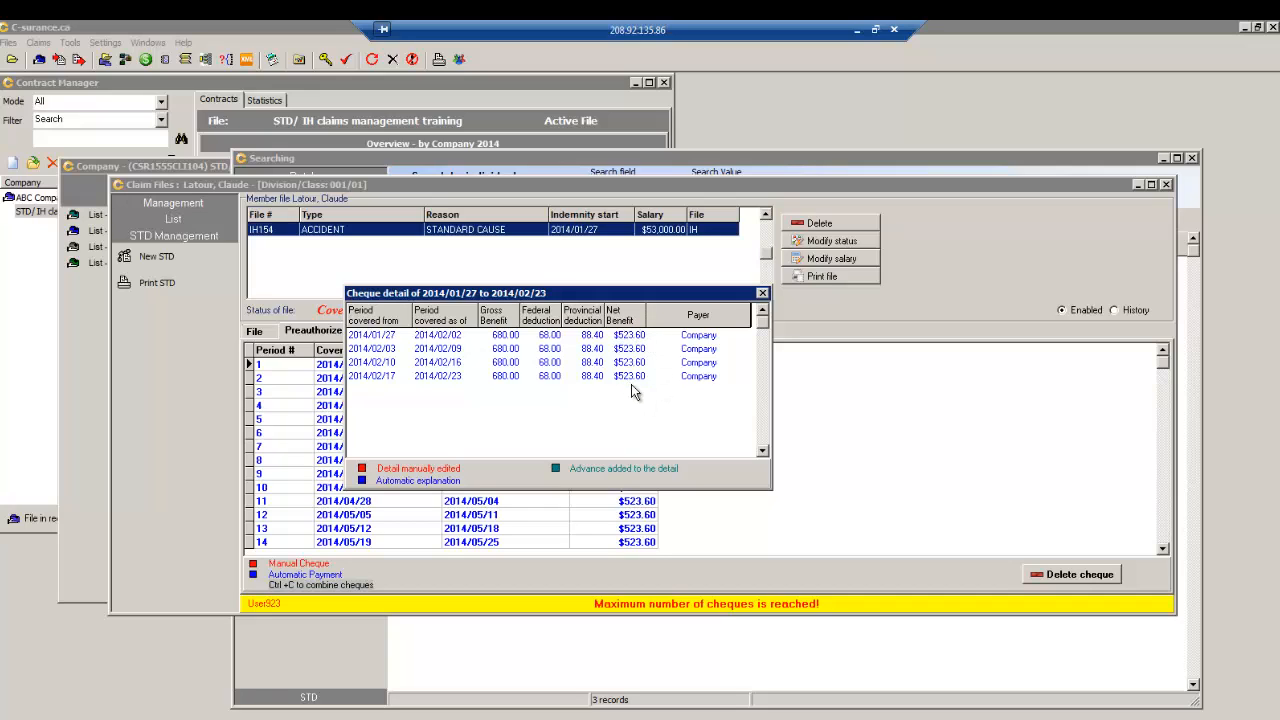
pyautogui.click(762, 293)
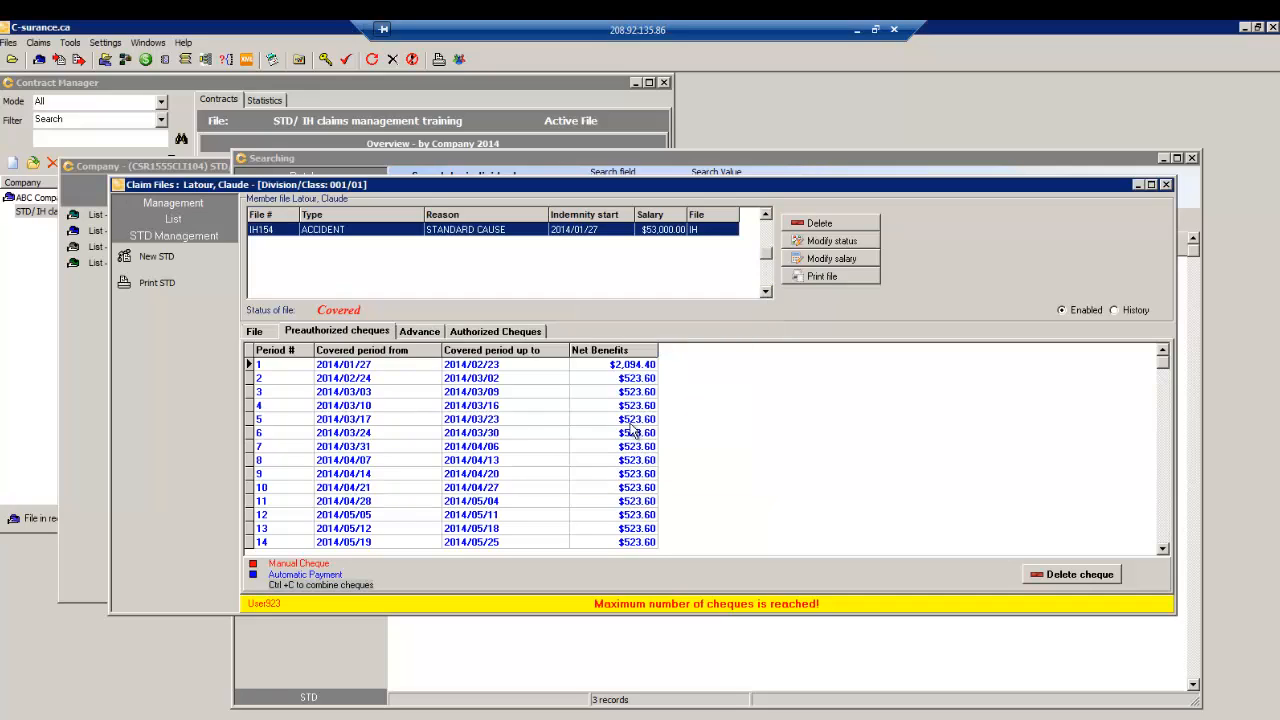
# - Add a 300.00 gross-benefit advance to the third cheque, raising it to $823.60
pyautogui.doubleClick(479, 392)
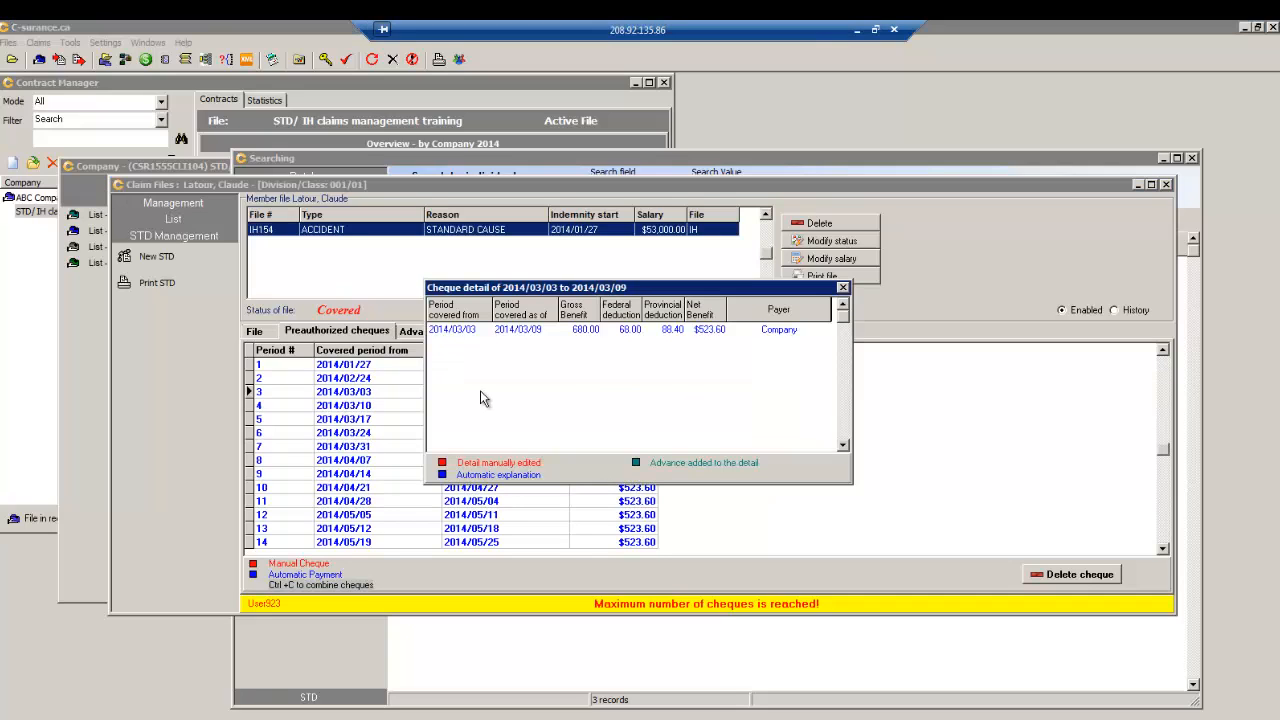
pyautogui.rightClick(573, 329)
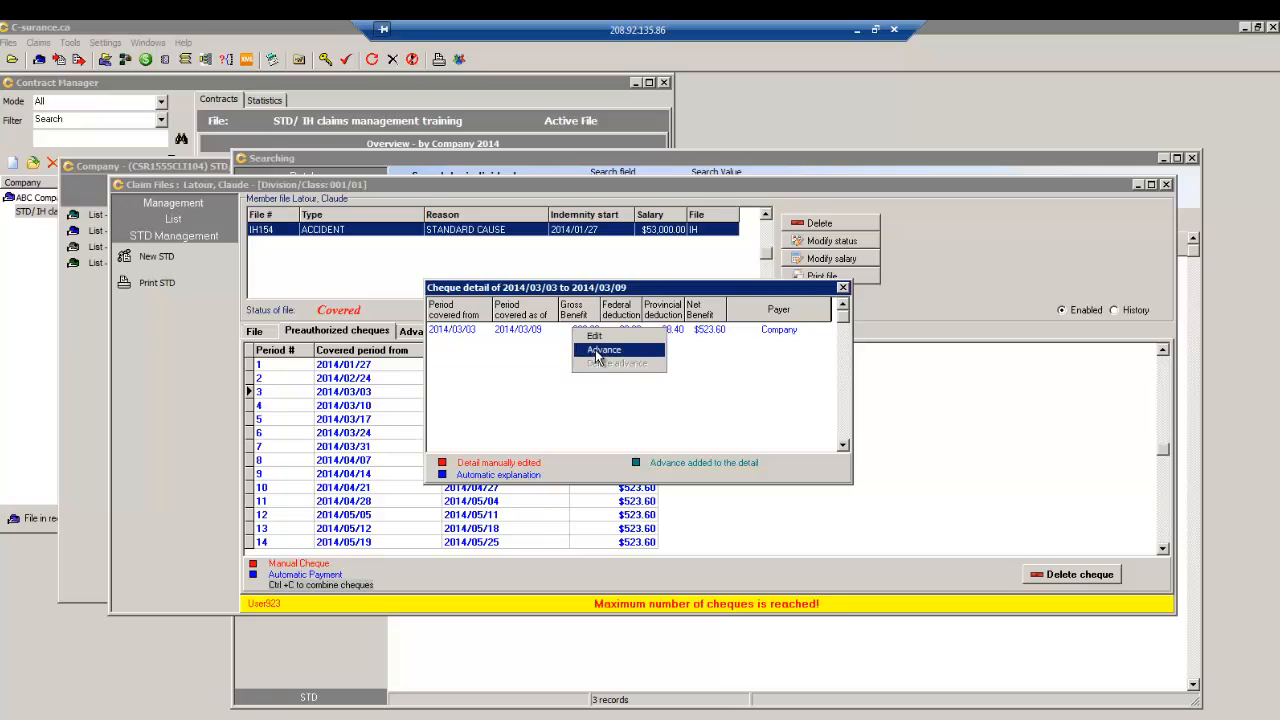
pyautogui.click(600, 352)
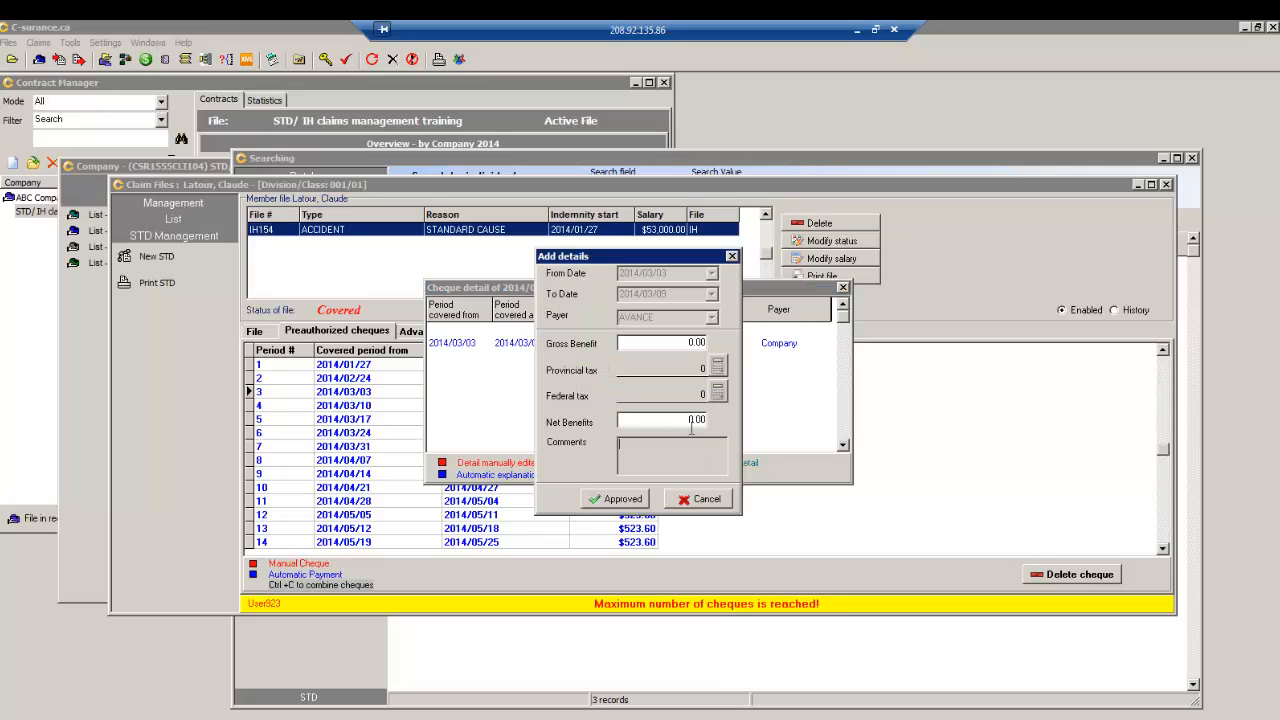
pyautogui.click(677, 342)
pyautogui.write('30')
pyautogui.click(614, 498)
pyautogui.scroll(-3, 709, 350)
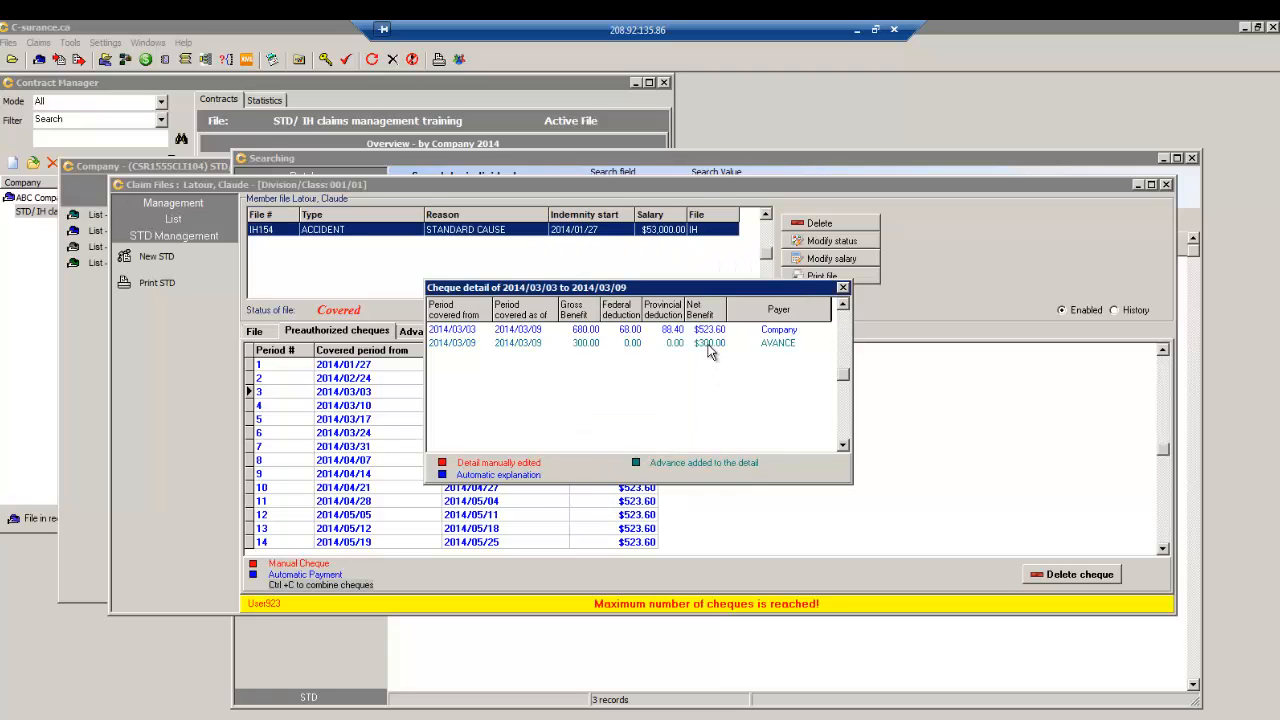
pyautogui.click(842, 288)
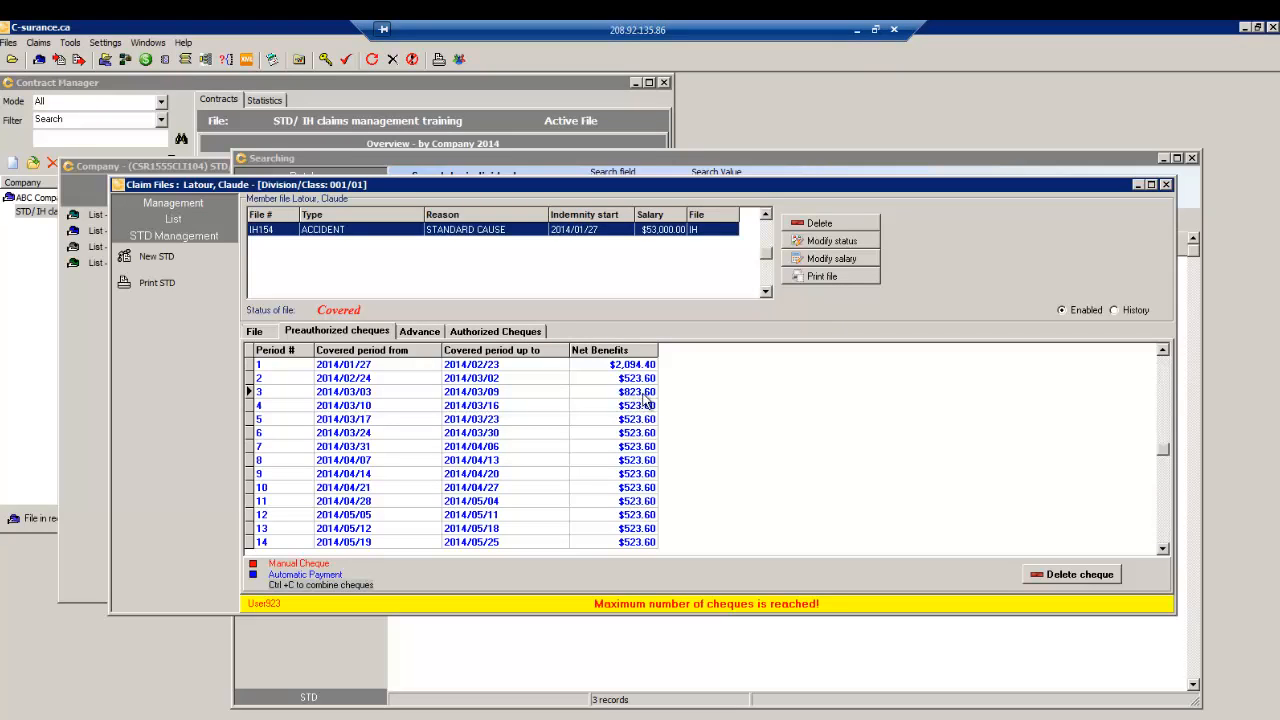
pyautogui.click(1163, 548)
# - Review claim IH154's file details and integration plan, then close the claim file
pyautogui.click(1163, 549)
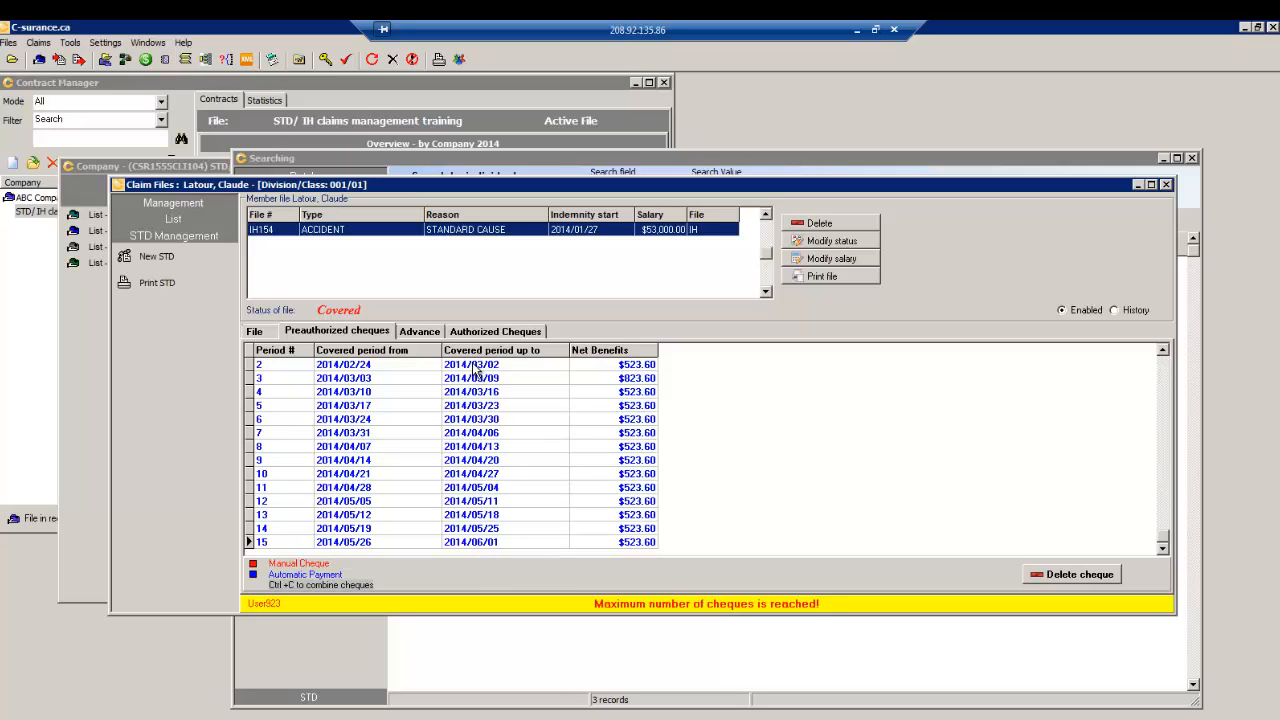
pyautogui.click(1162, 350)
pyautogui.click(1162, 350)
pyautogui.click(1163, 351)
pyautogui.click(1163, 352)
pyautogui.click(1162, 350)
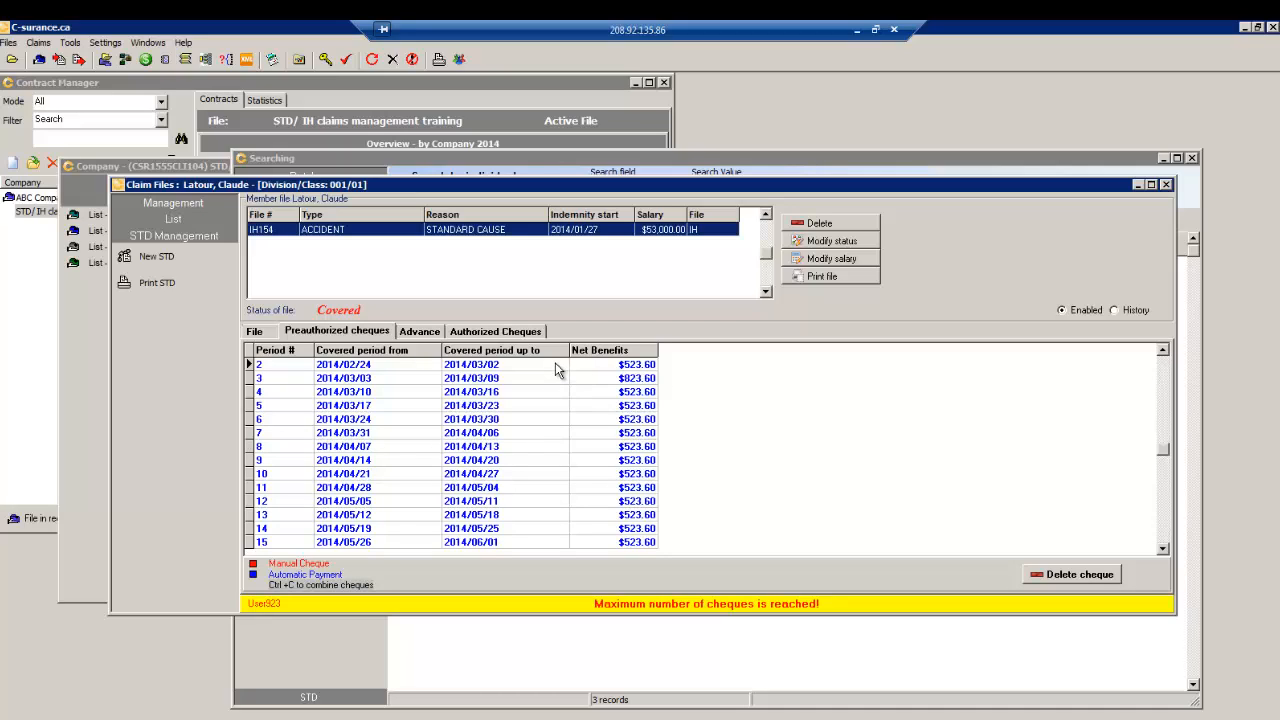
pyautogui.scroll(1, 556, 367)
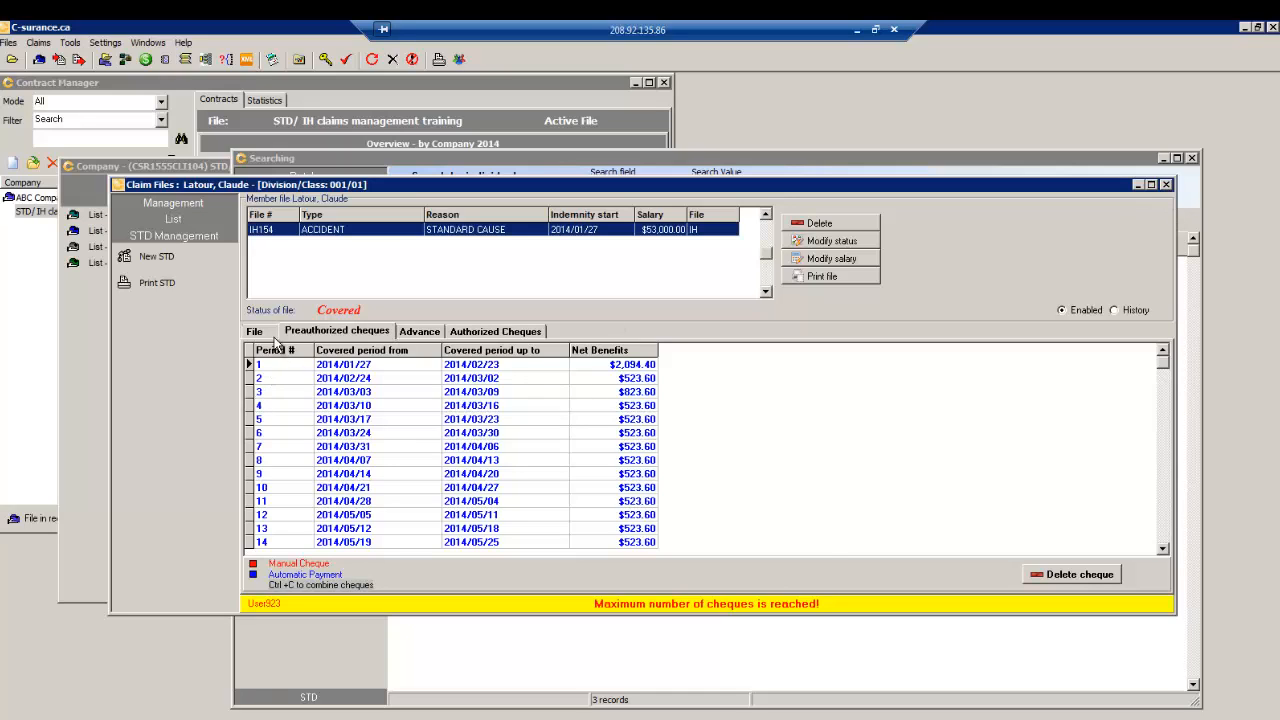
pyautogui.click(256, 331)
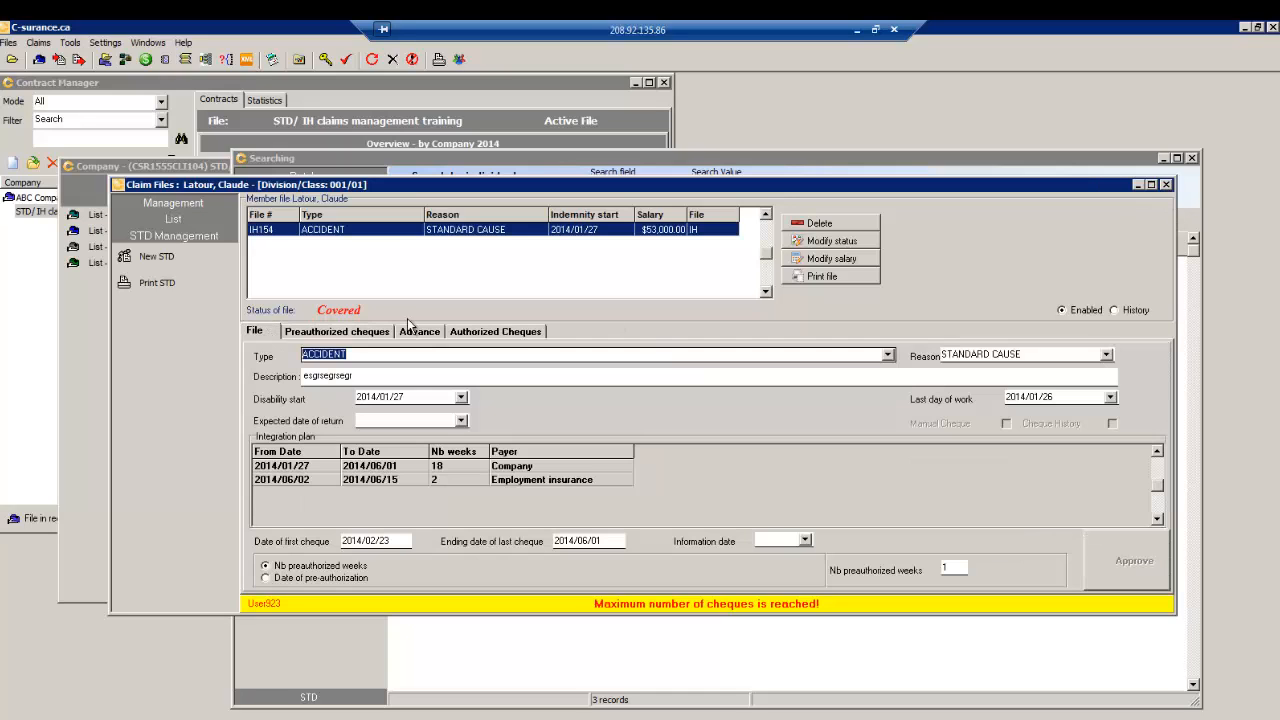
pyautogui.click(1165, 185)
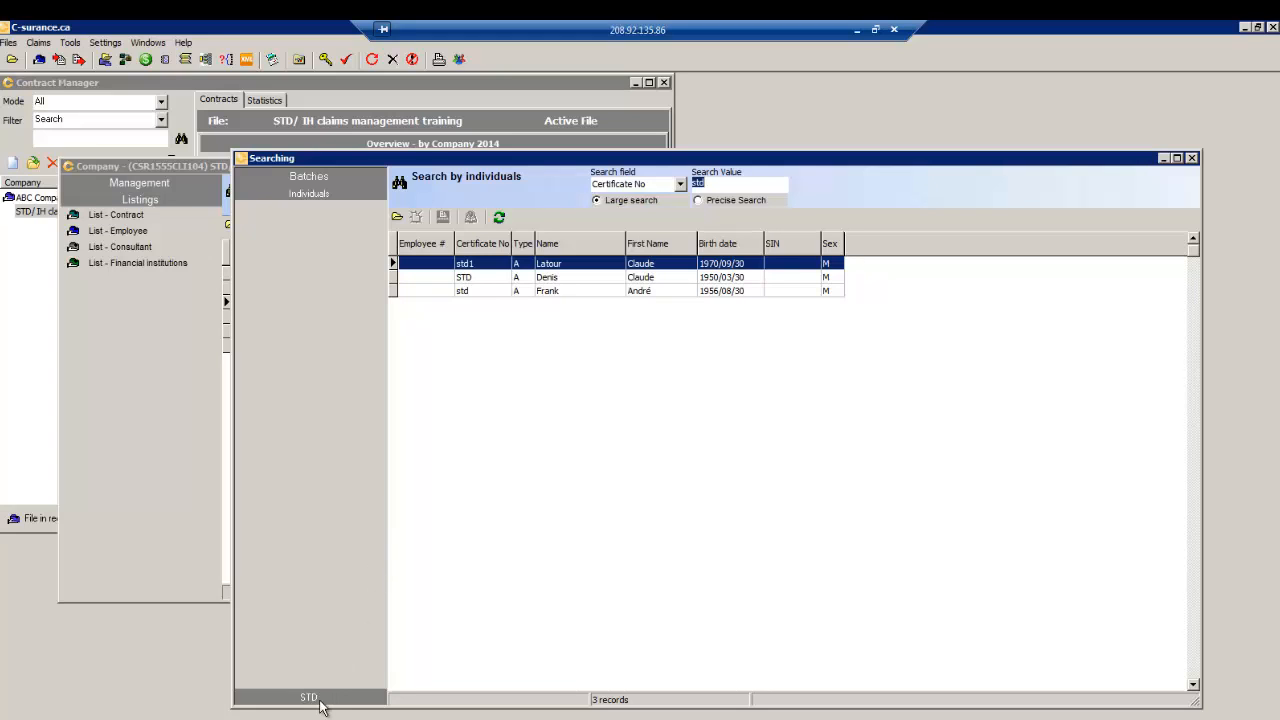
# - List pre-authorized STD cheques with purchase dates from 2014/01/27 to 2014/02/27
pyautogui.click(318, 701)
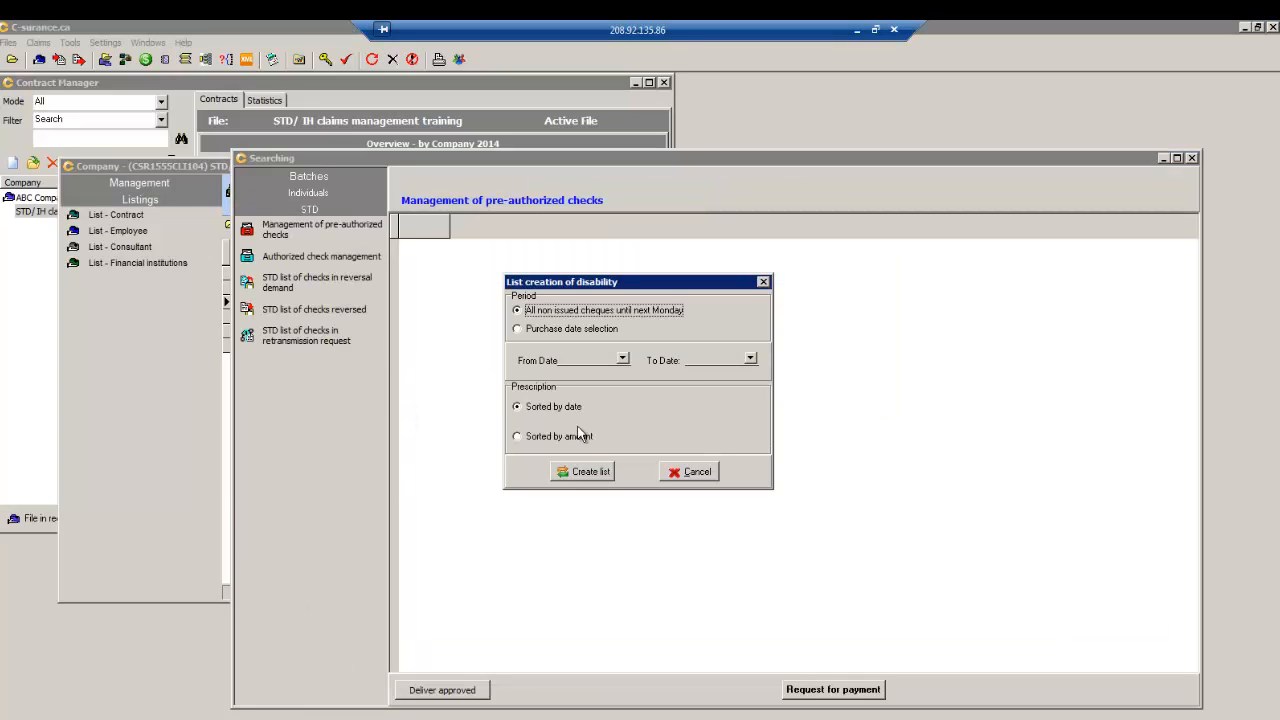
pyautogui.click(517, 330)
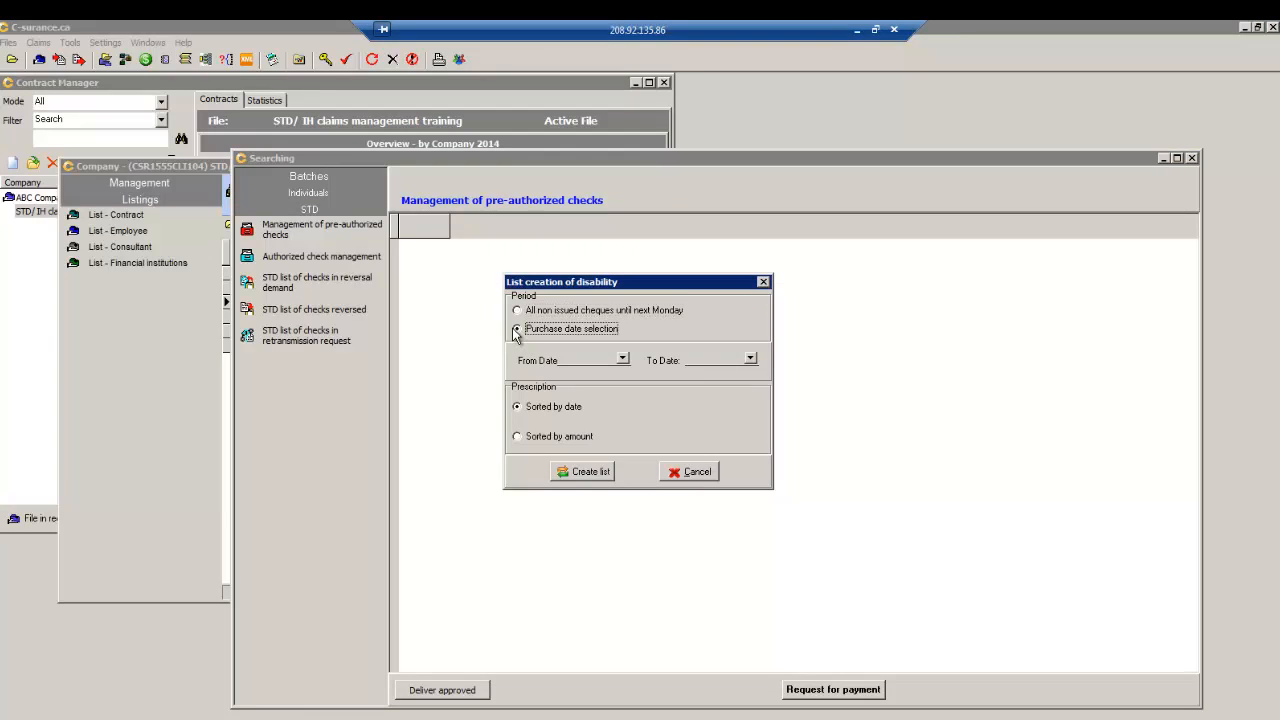
pyautogui.click(623, 359)
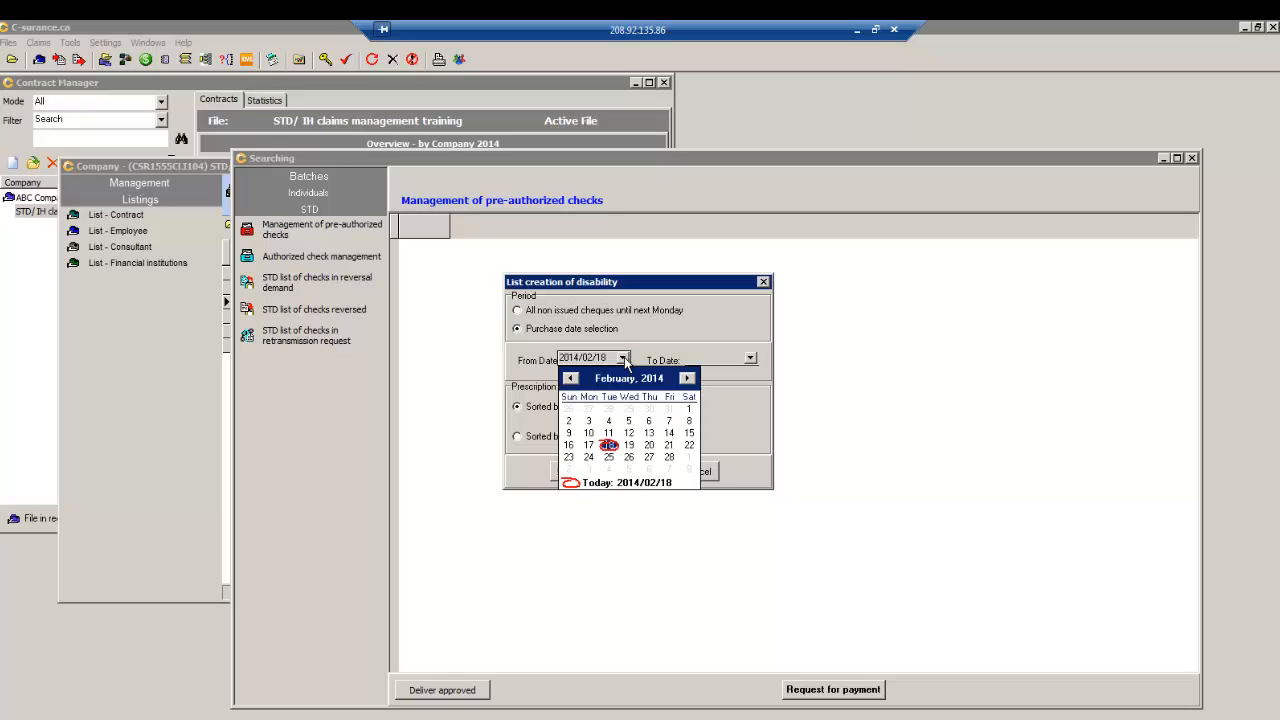
pyautogui.click(588, 409)
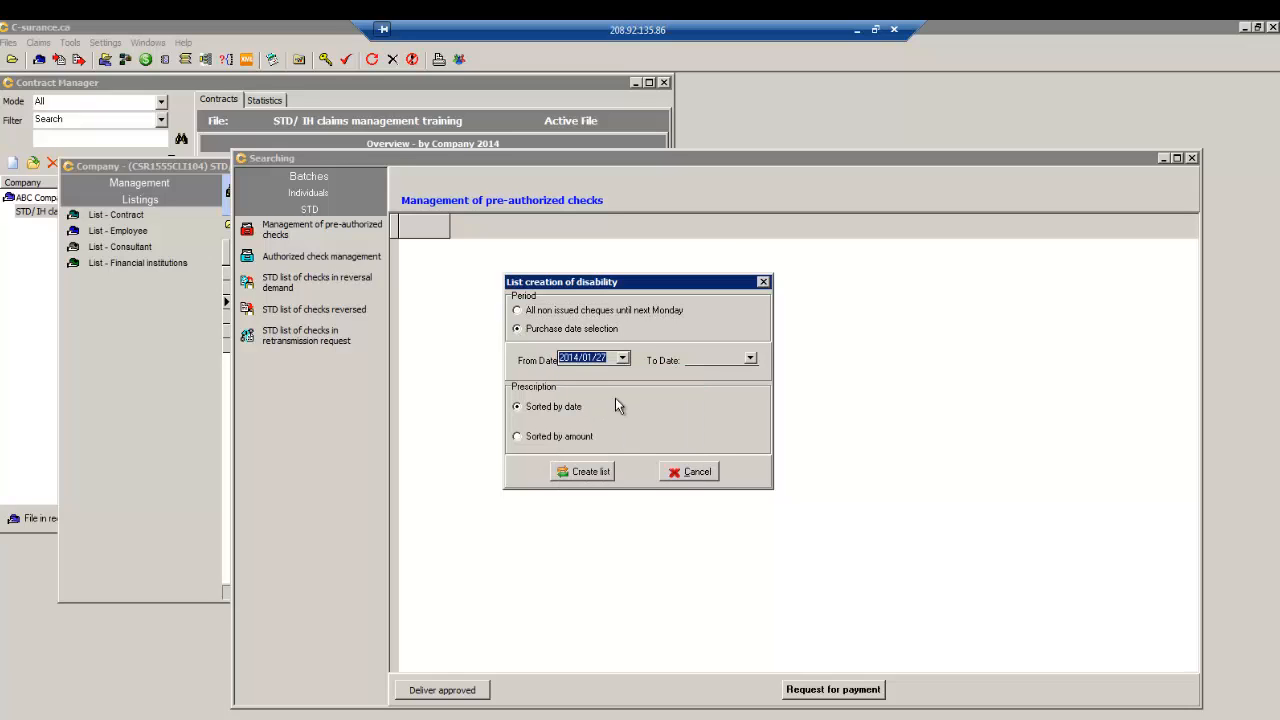
pyautogui.click(750, 359)
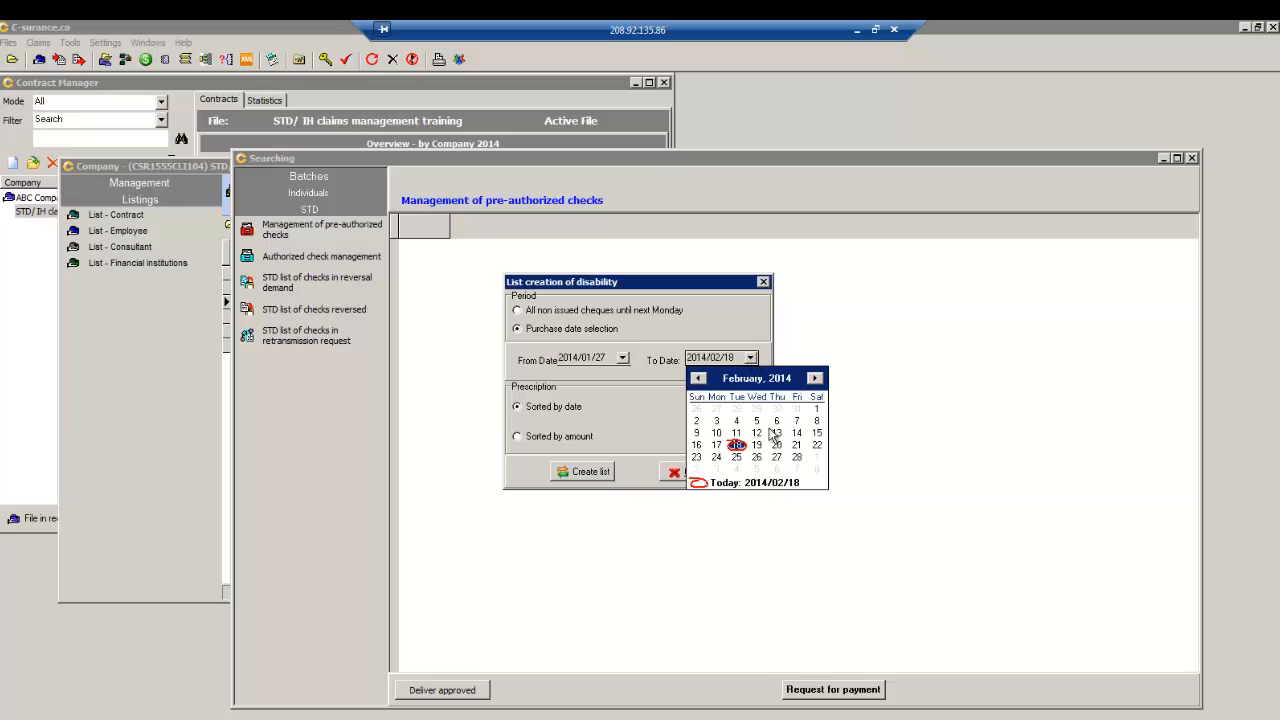
pyautogui.click(775, 461)
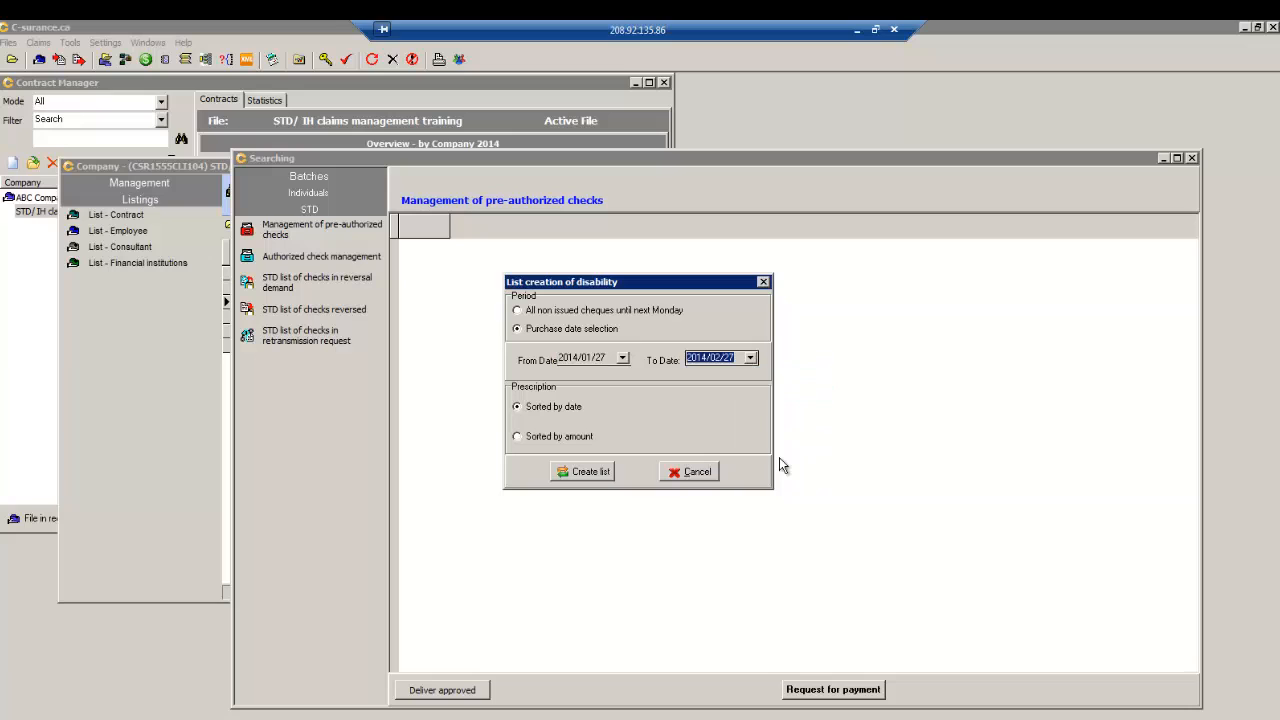
pyautogui.click(581, 472)
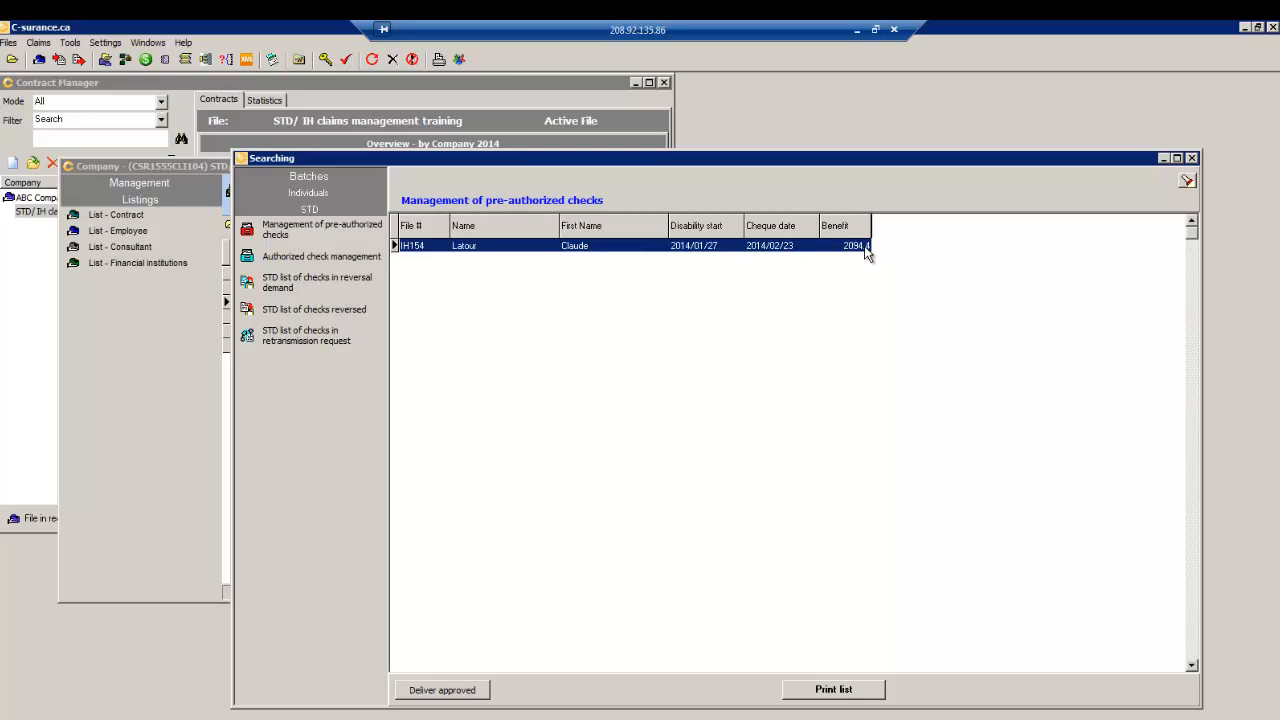
pyautogui.click(301, 260)
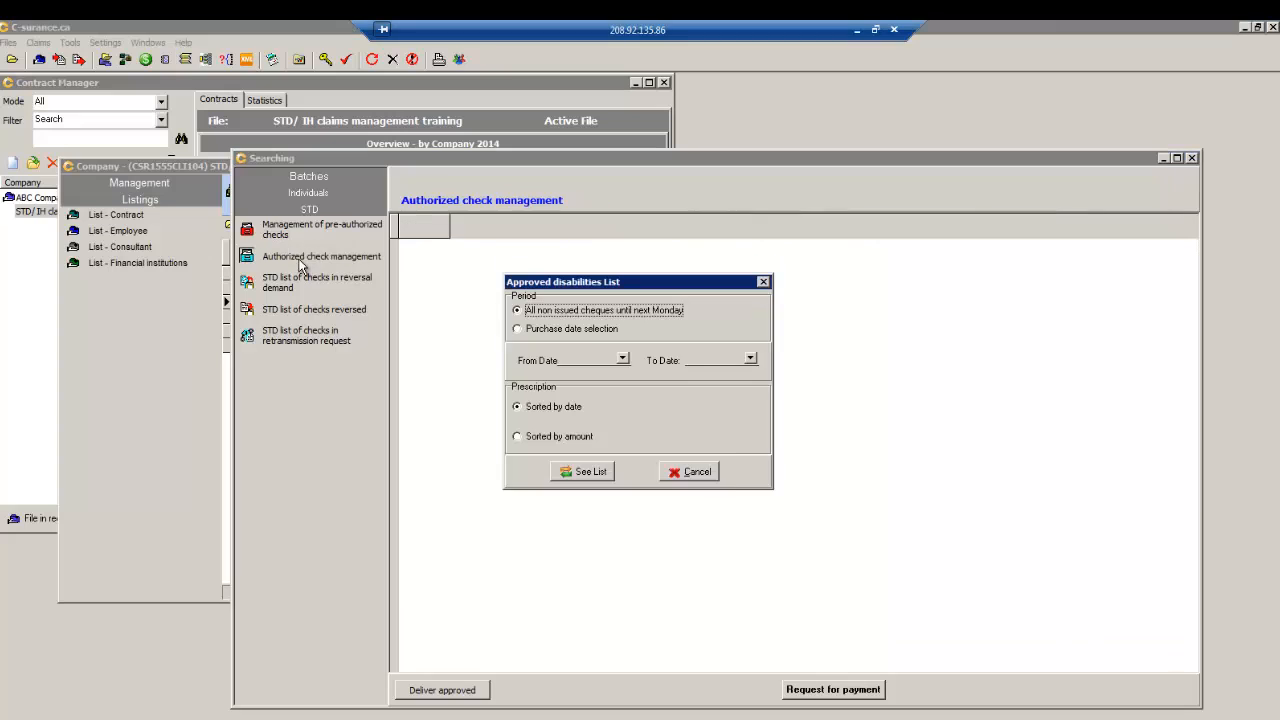
# - List authorized cheques by purchase date from 2014/02/11 to 2014/02/27
pyautogui.click(517, 330)
pyautogui.click(622, 359)
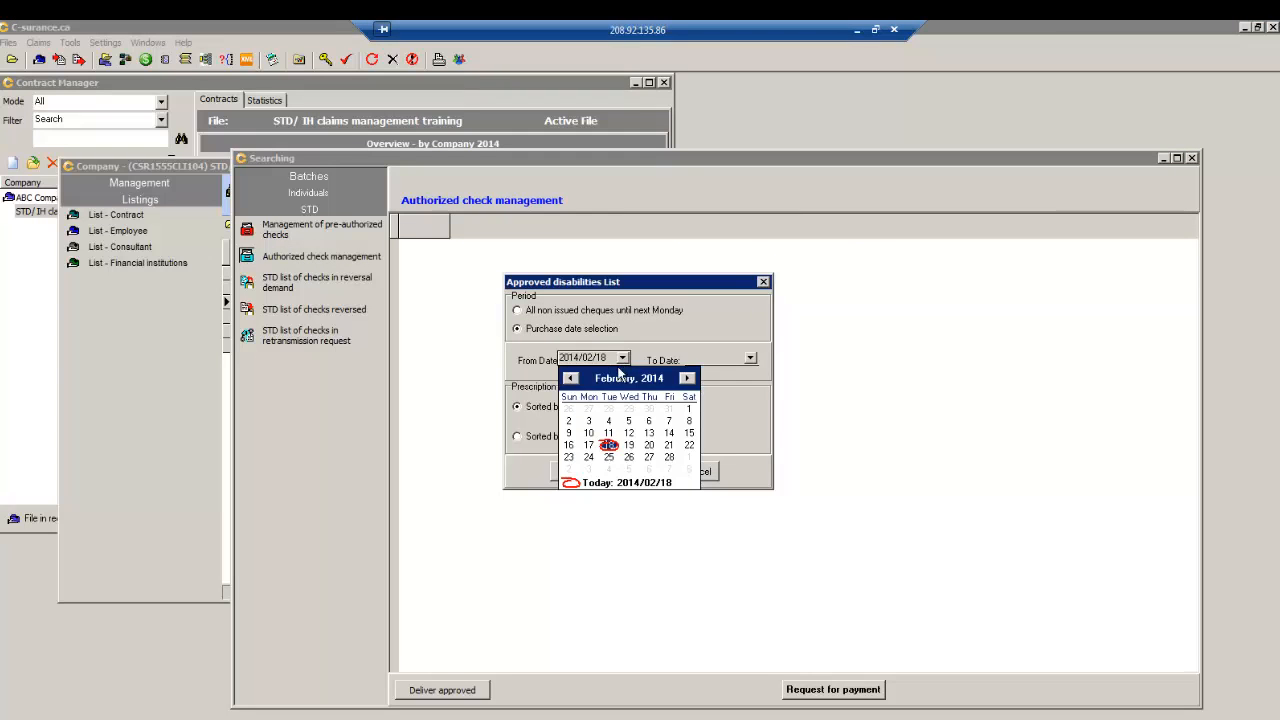
pyautogui.click(608, 433)
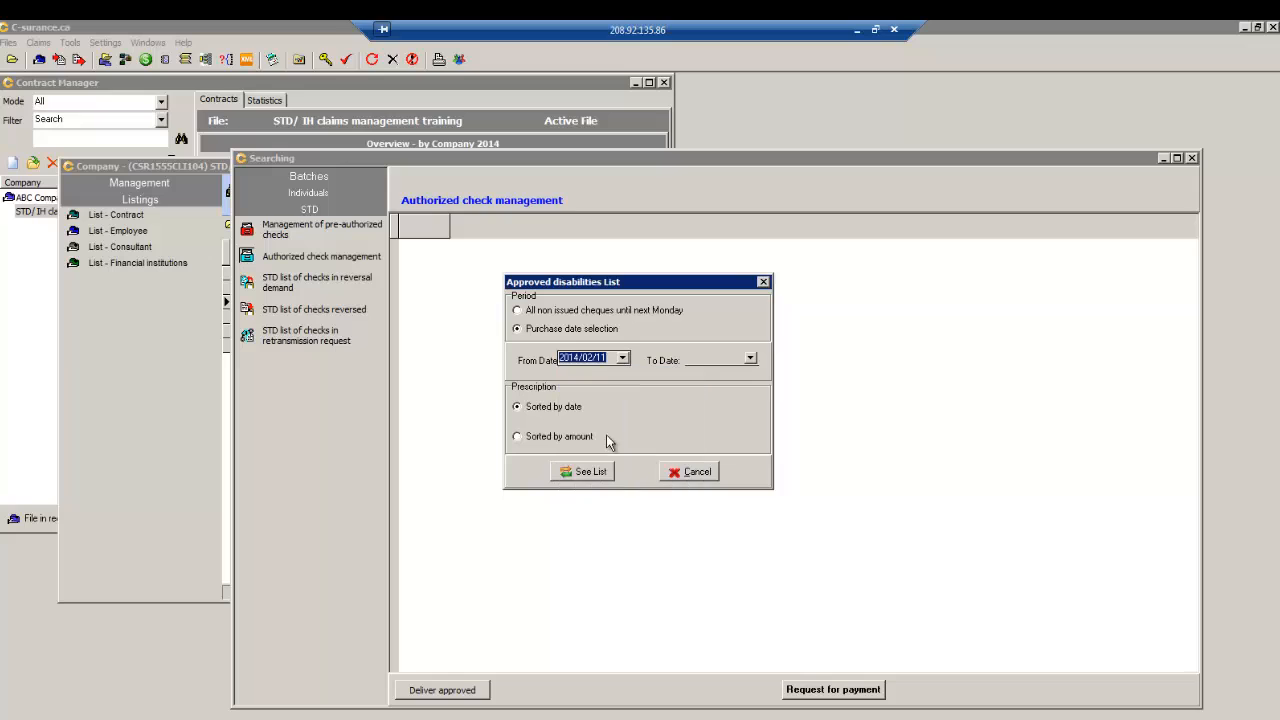
pyautogui.click(750, 358)
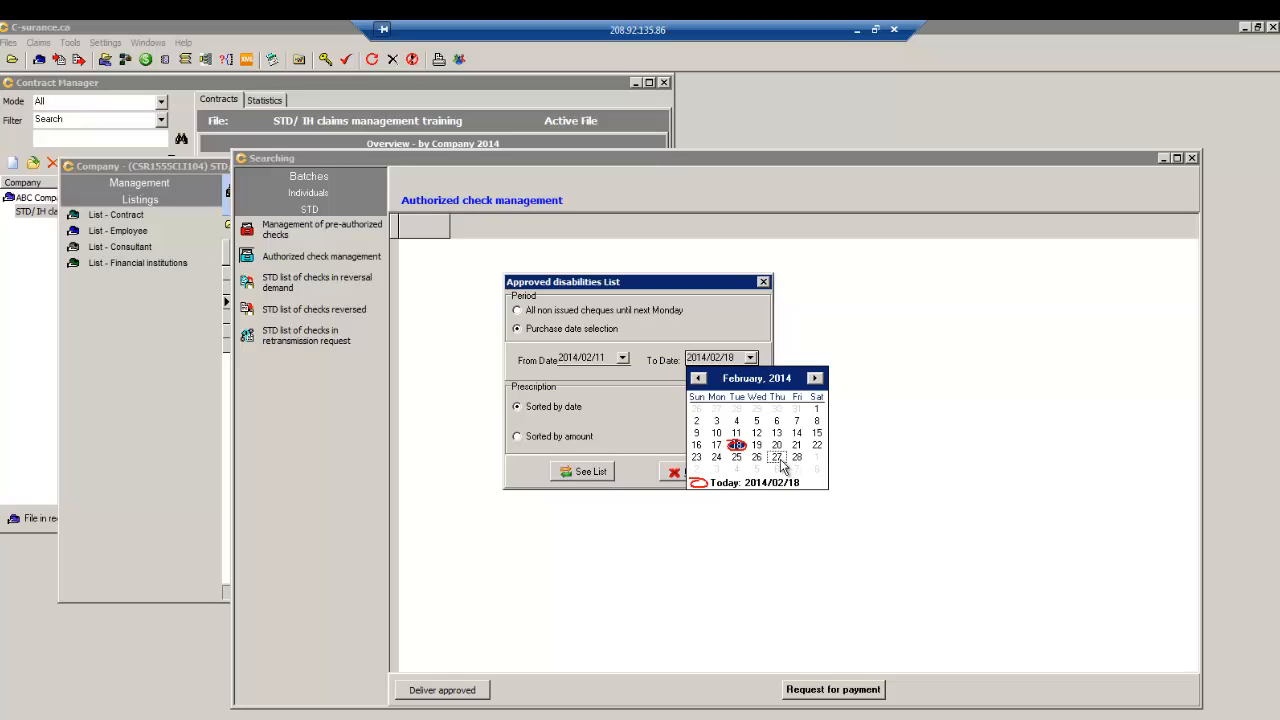
pyautogui.click(777, 458)
pyautogui.click(578, 473)
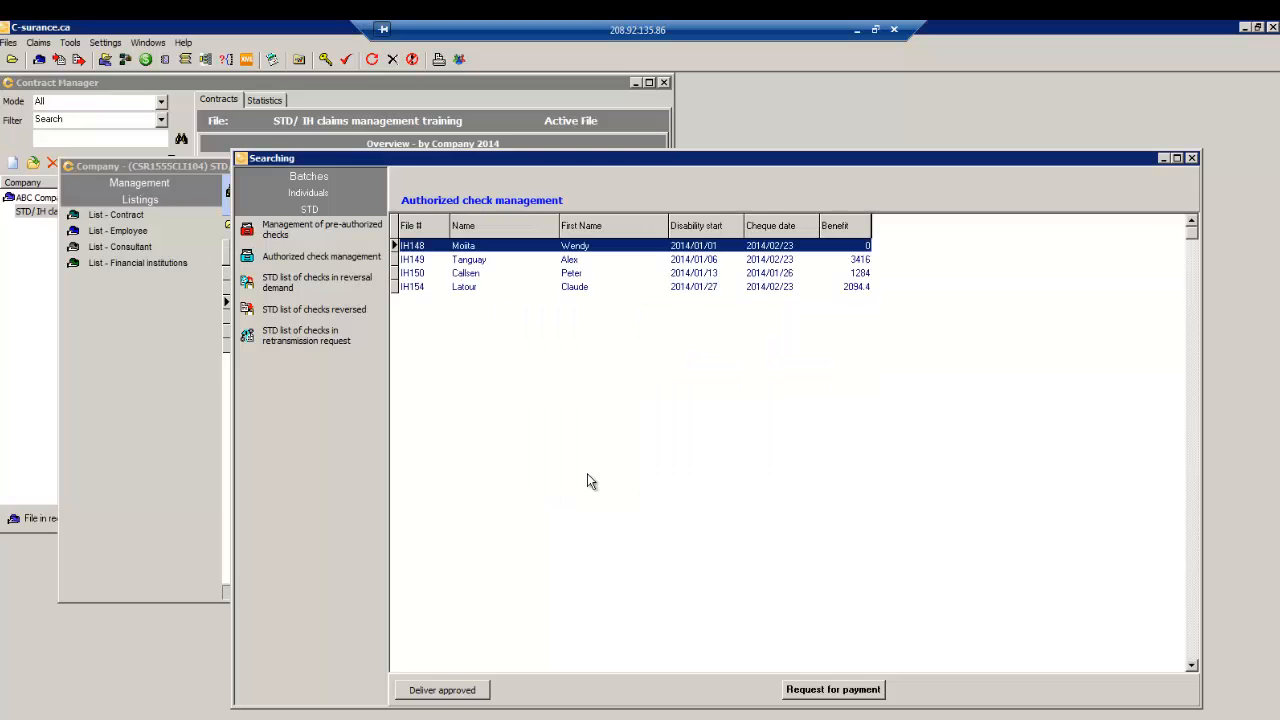
# - Request payment for the IH154 2094.4 cheque and dismiss the missing bank account warning
pyautogui.click(496, 288)
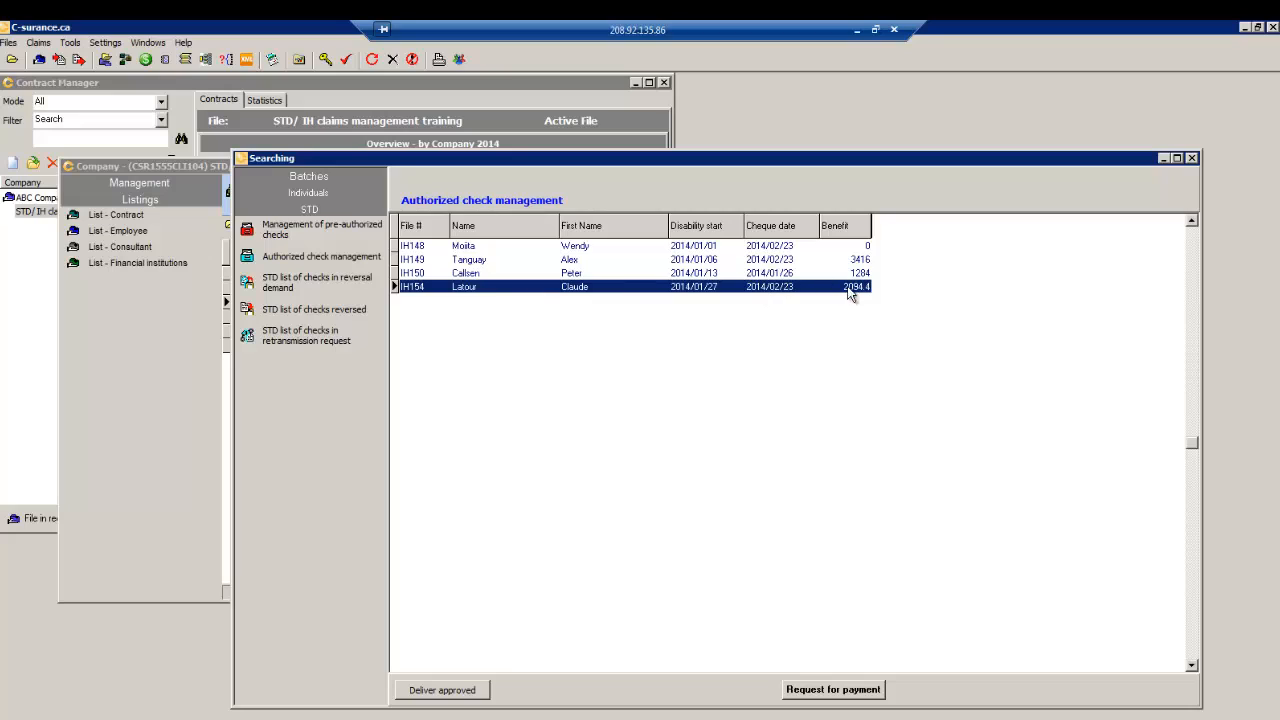
pyautogui.click(832, 690)
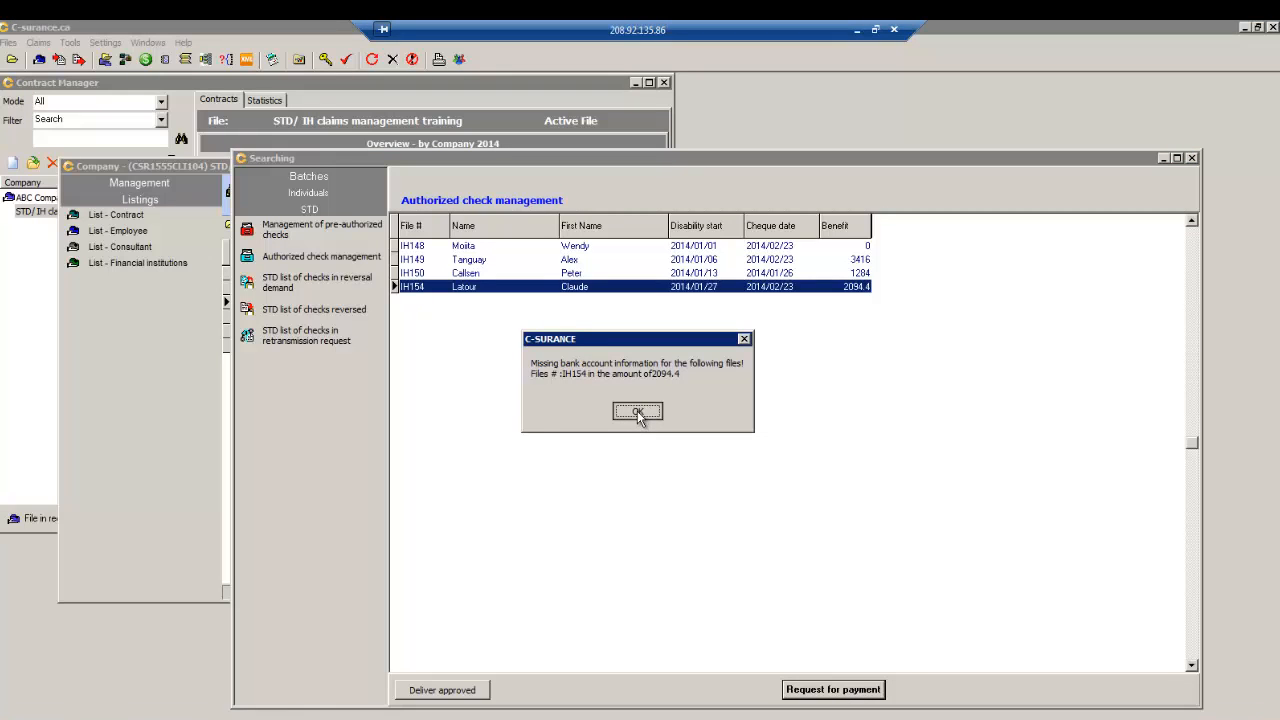
pyautogui.click(637, 412)
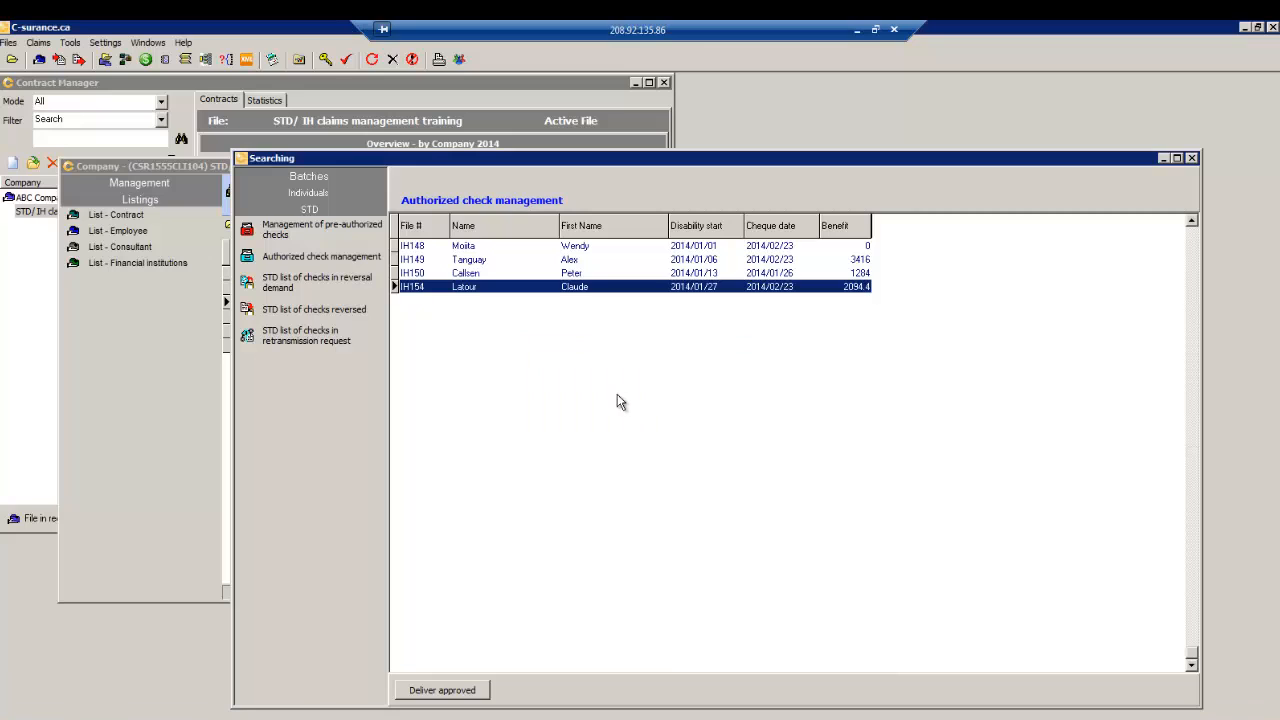
# - Add a new bank account assignment (internal ID 12) via claims payment settings' Account configuration
pyautogui.click(145, 59)
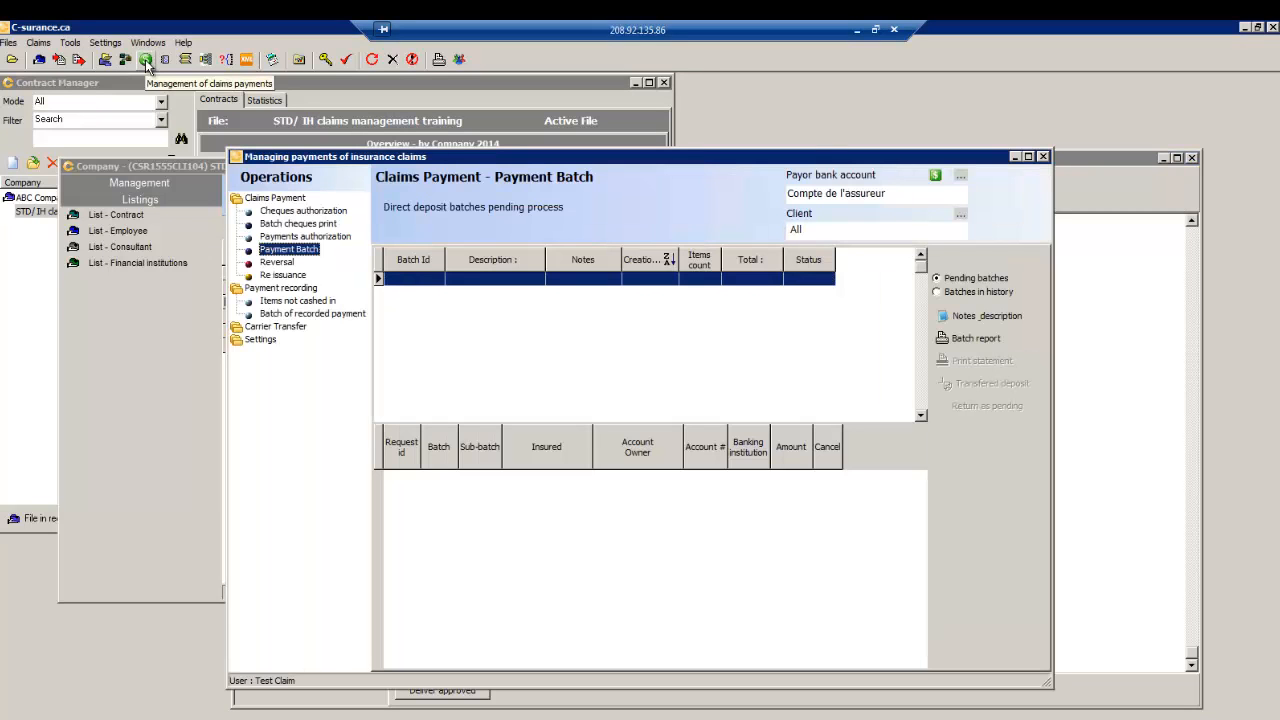
pyautogui.moveTo(490, 160); pyautogui.dragTo(456, 130)
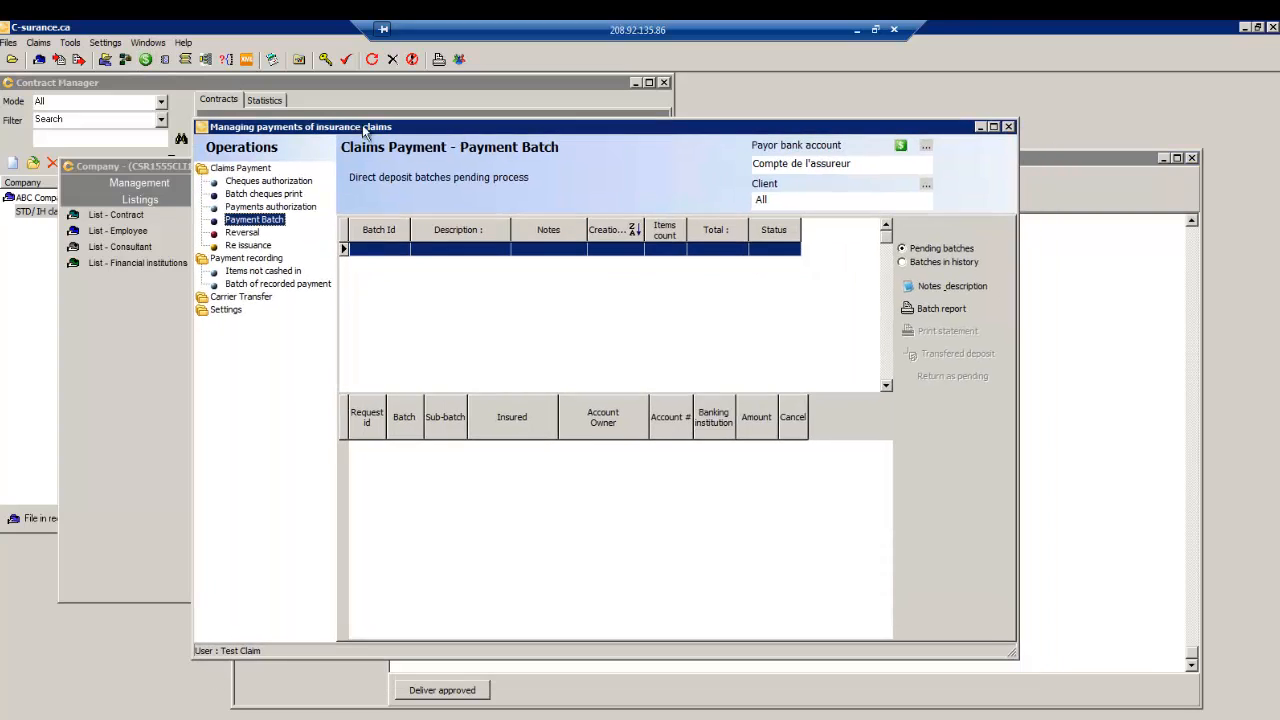
pyautogui.click(244, 313)
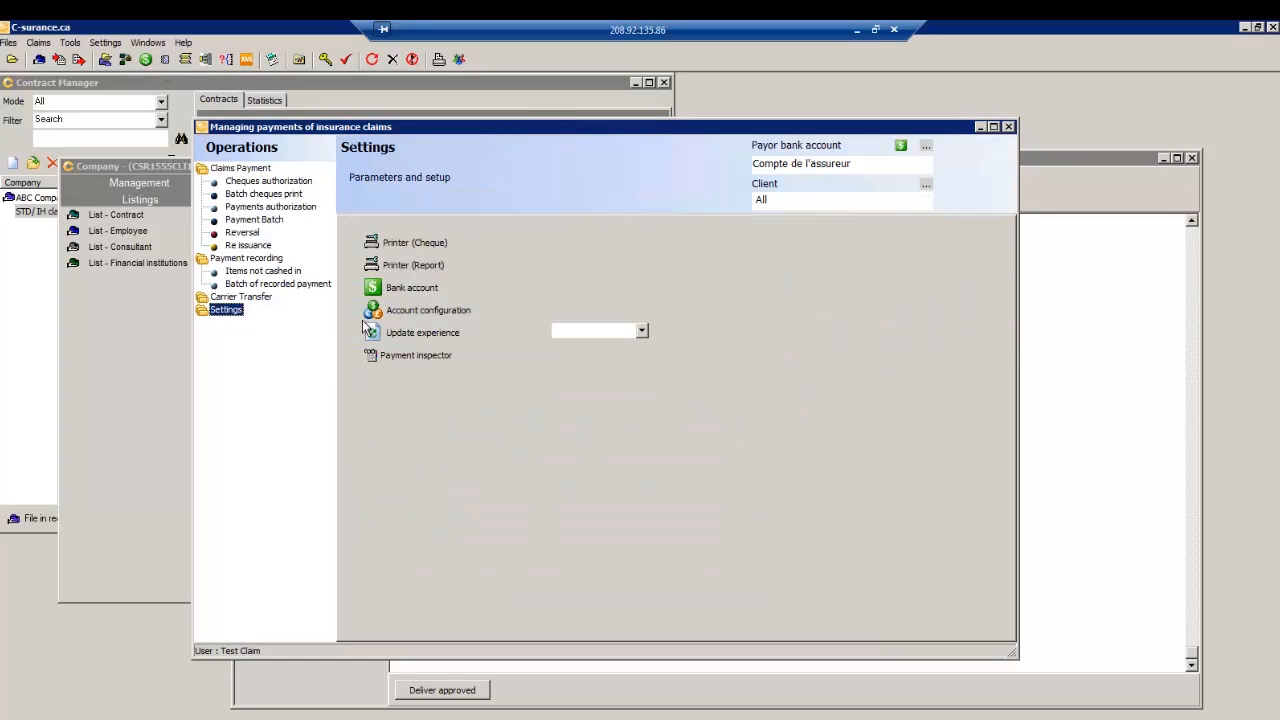
pyautogui.click(433, 313)
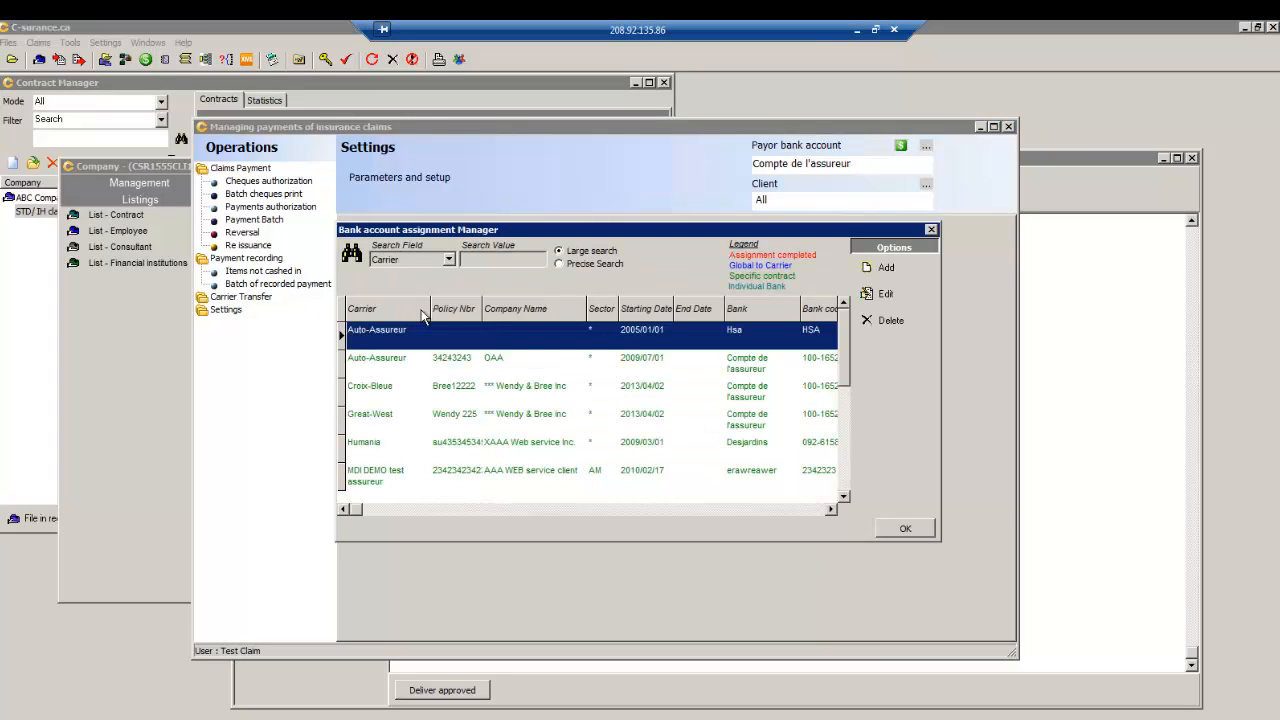
pyautogui.click(885, 268)
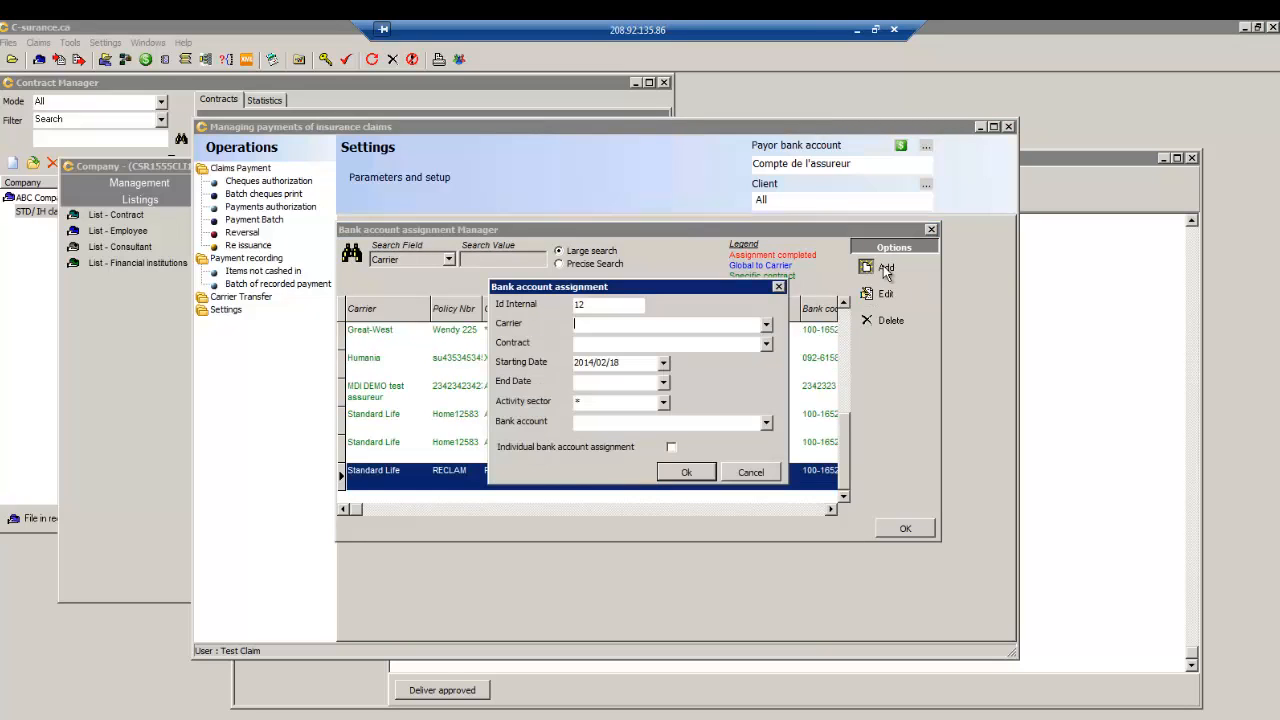
# - Set carrier Auto-Assureur and contract STD/ IH claims management training on the assignment
pyautogui.click(767, 325)
pyautogui.click(886, 453)
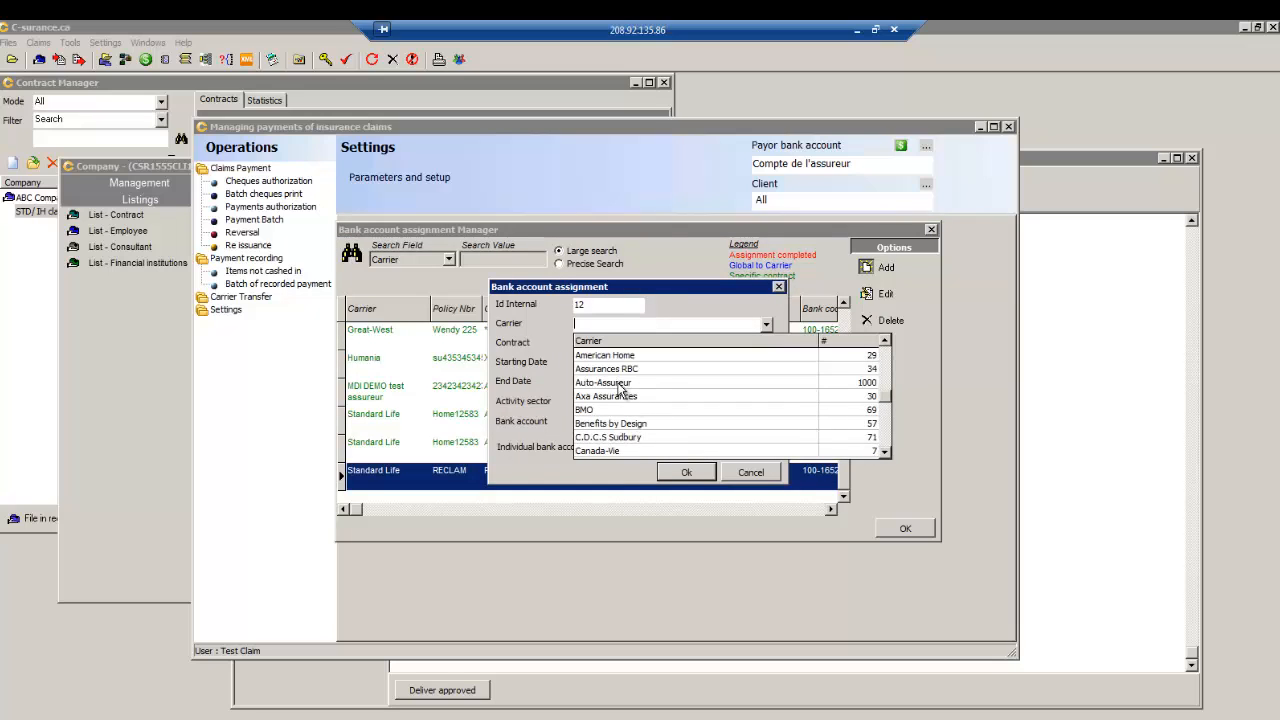
pyautogui.click(618, 383)
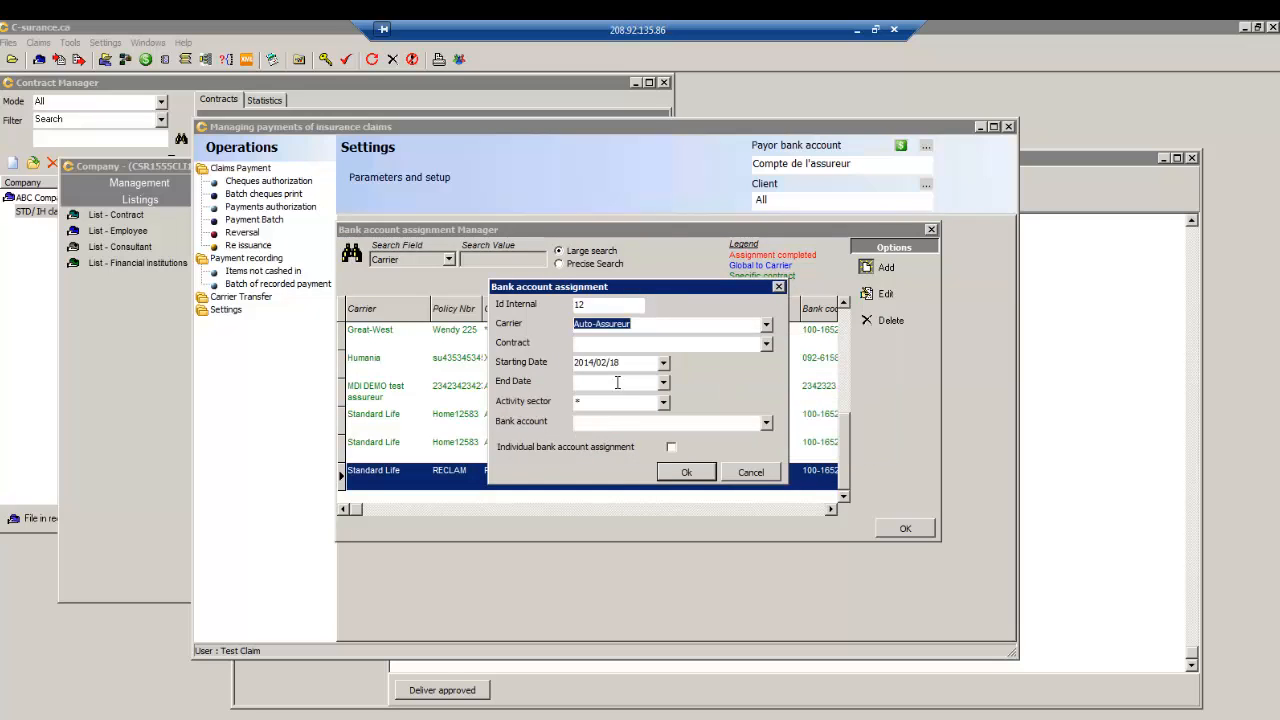
pyautogui.click(766, 344)
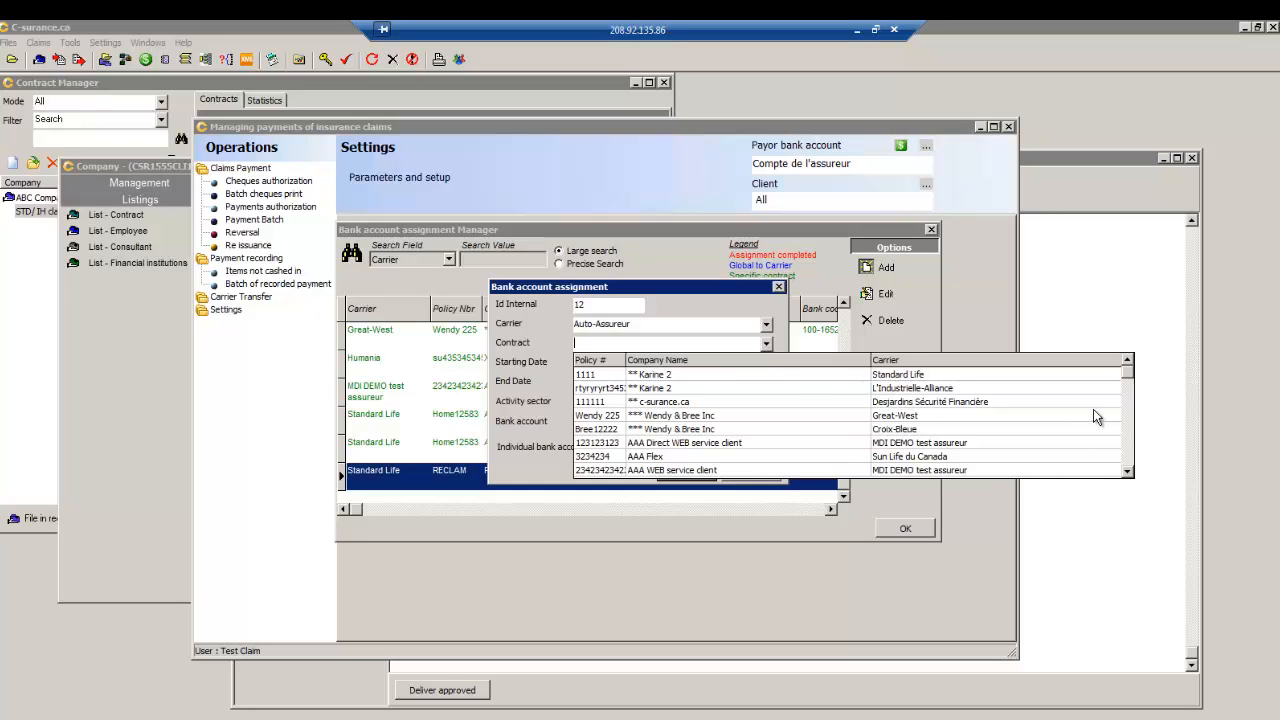
pyautogui.scroll(-5, 1127, 362)
pyautogui.click(1127, 361)
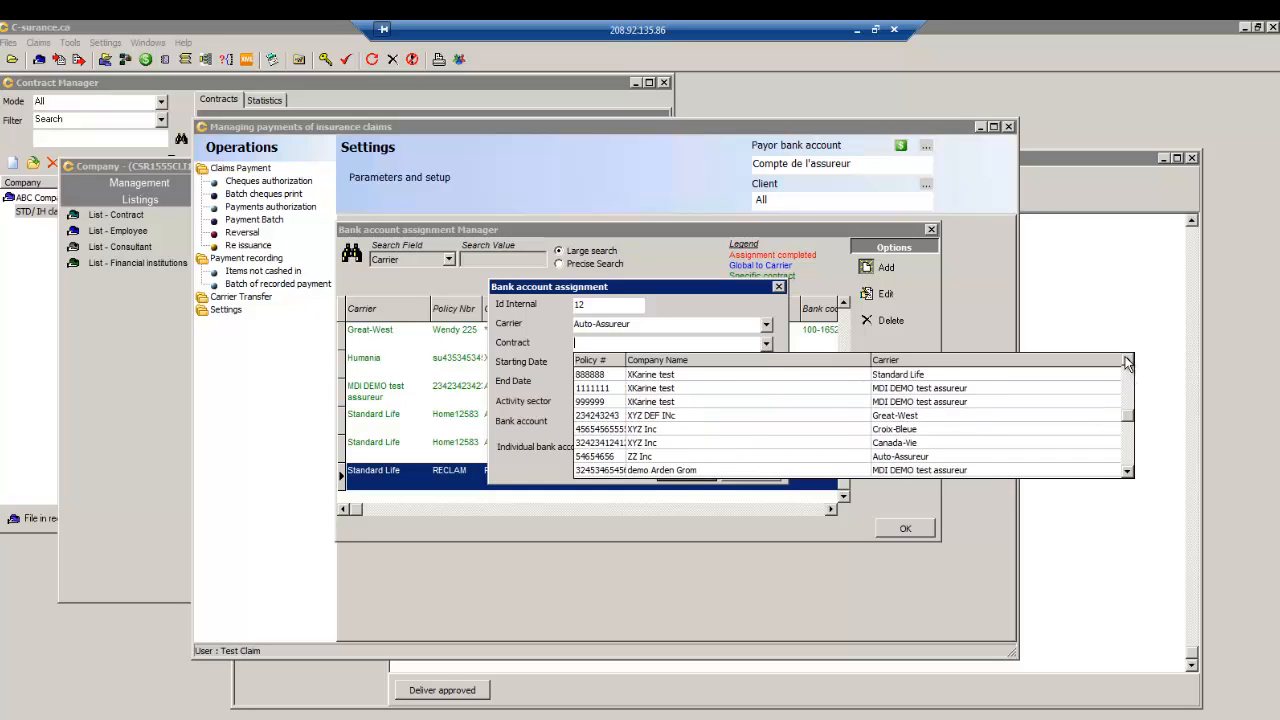
pyautogui.click(1127, 473)
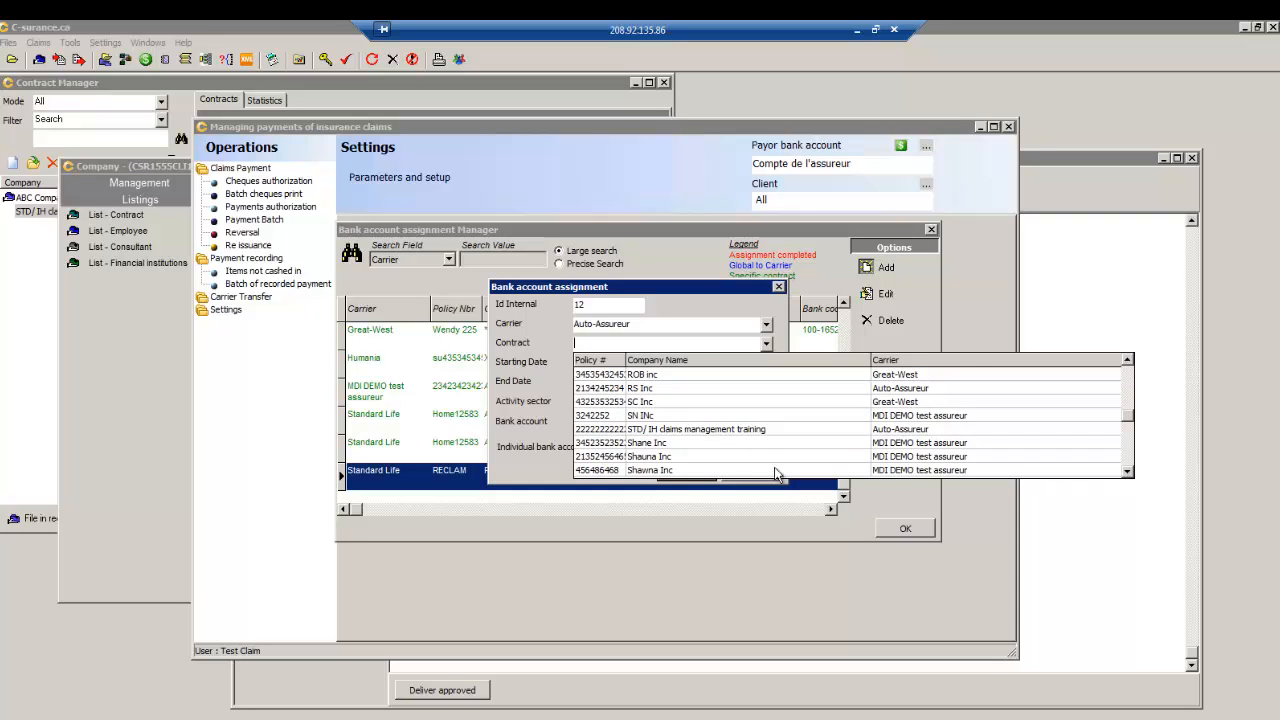
pyautogui.click(735, 432)
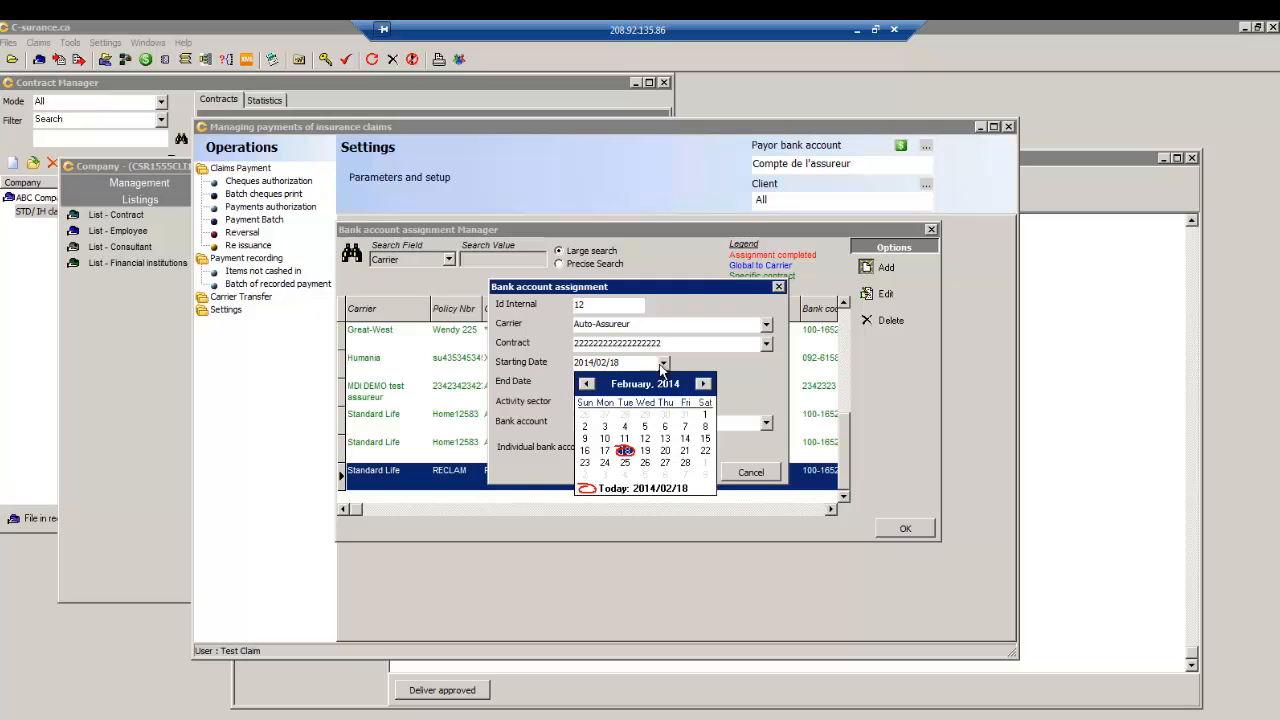
# - Set starting date 2014/01/01 and bank account Compte de l'assureur, then save the assignment
pyautogui.click(587, 384)
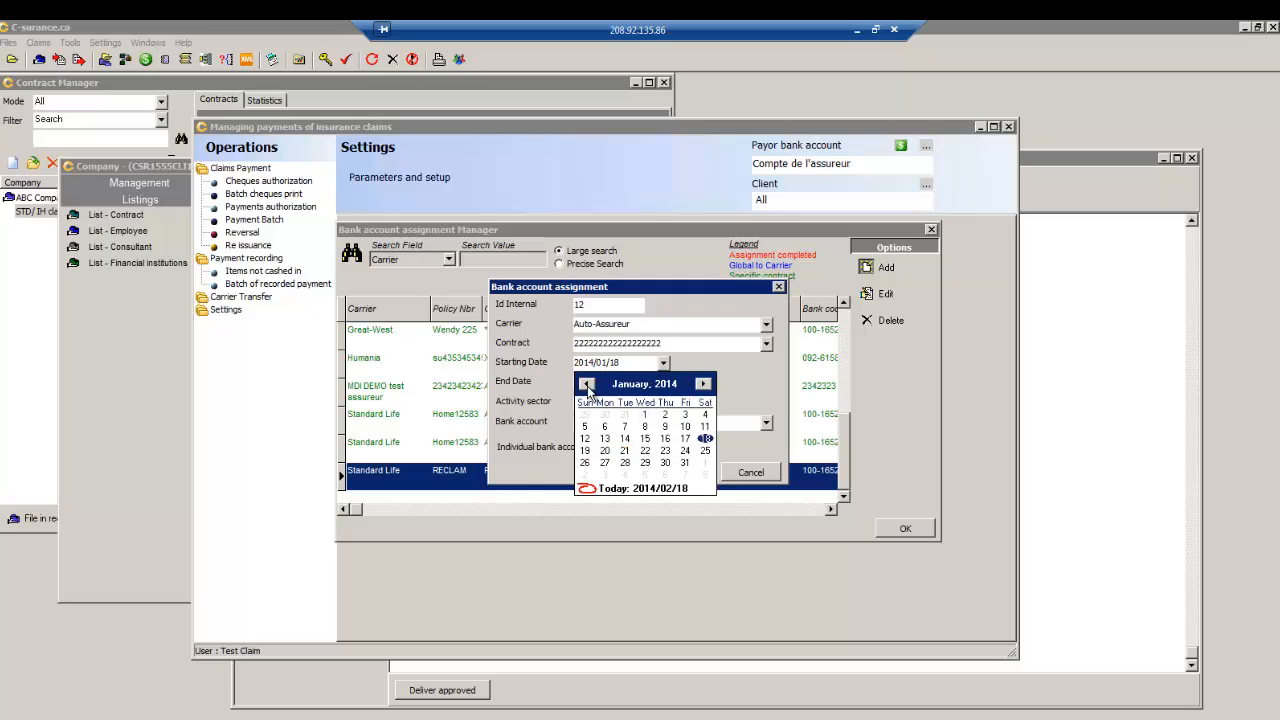
pyautogui.click(644, 414)
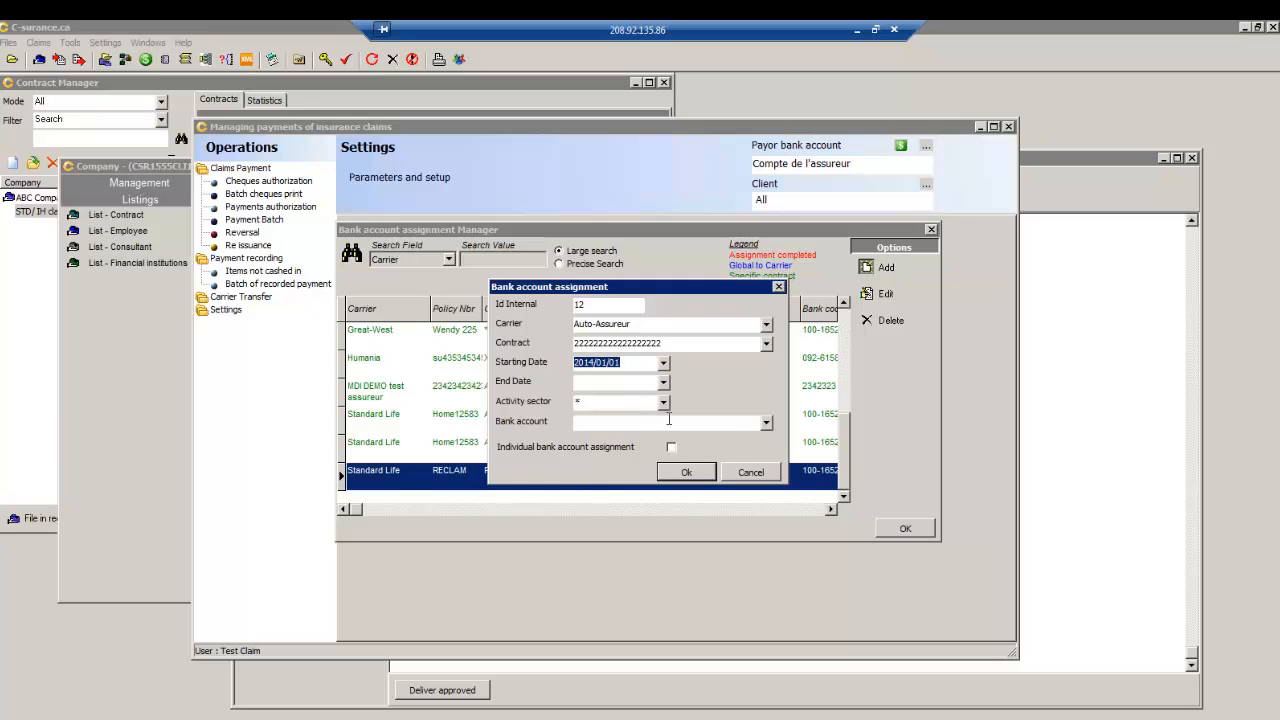
pyautogui.click(766, 423)
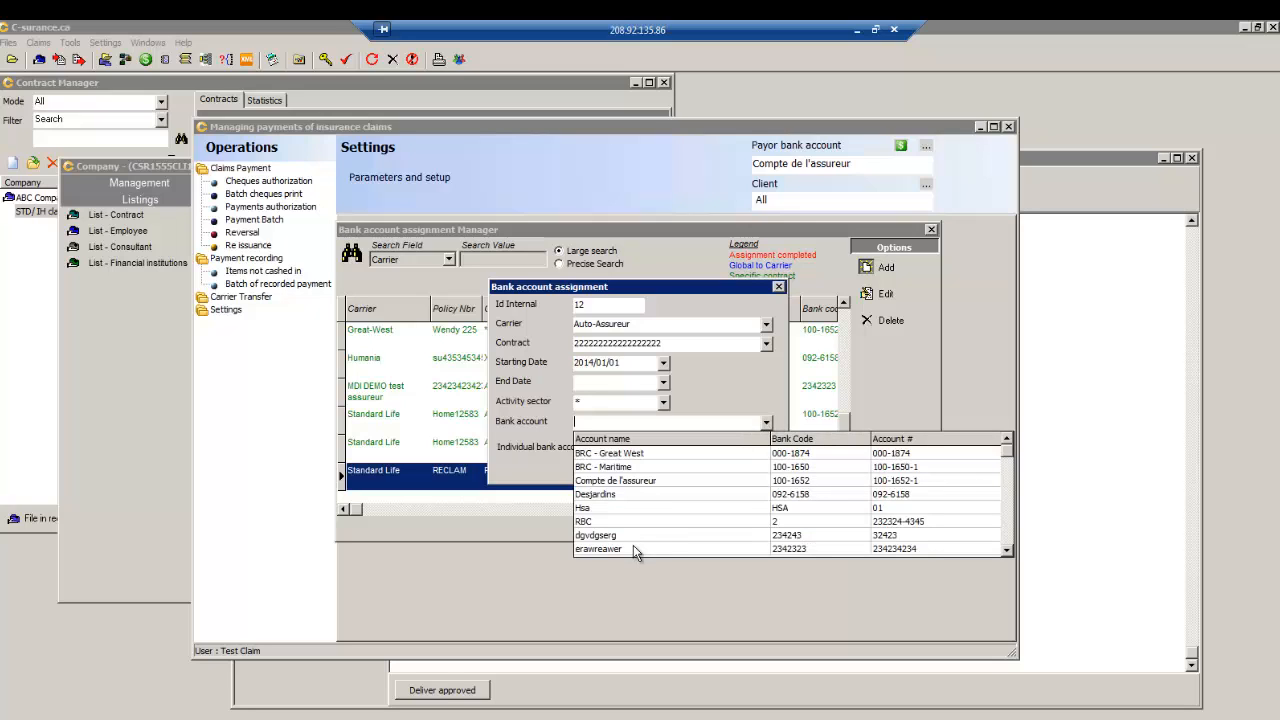
pyautogui.click(615, 481)
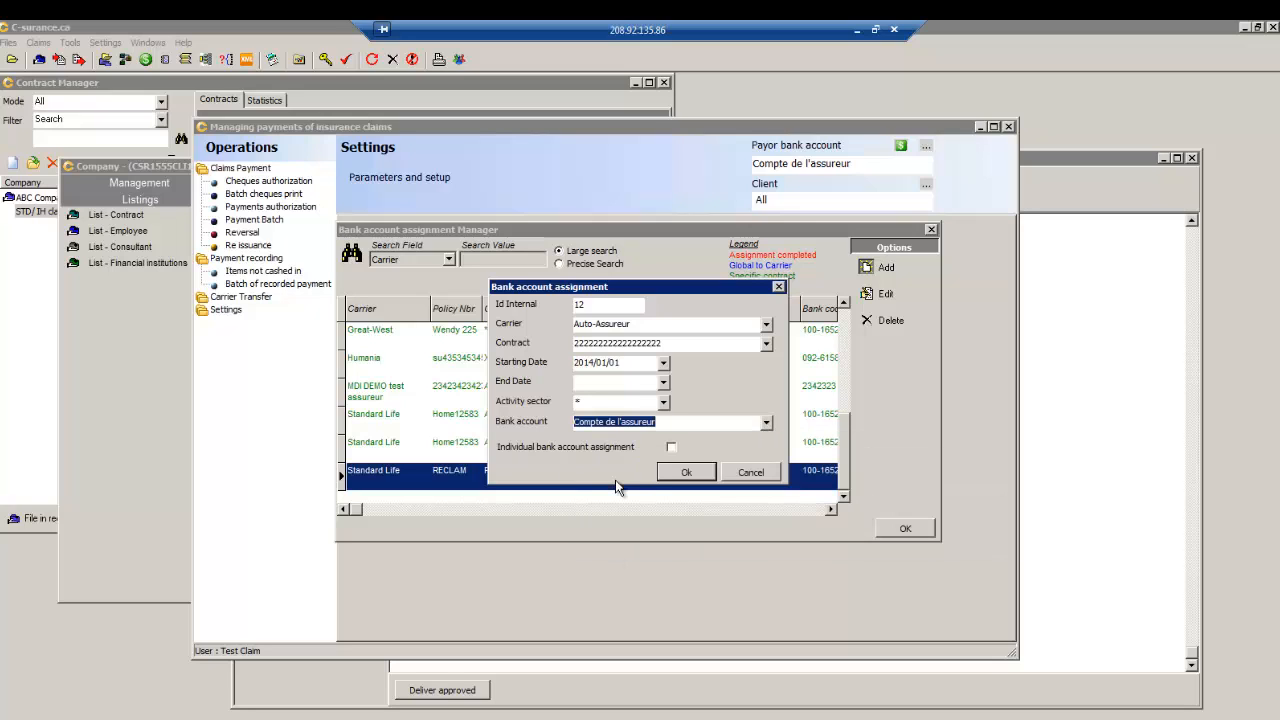
pyautogui.click(668, 474)
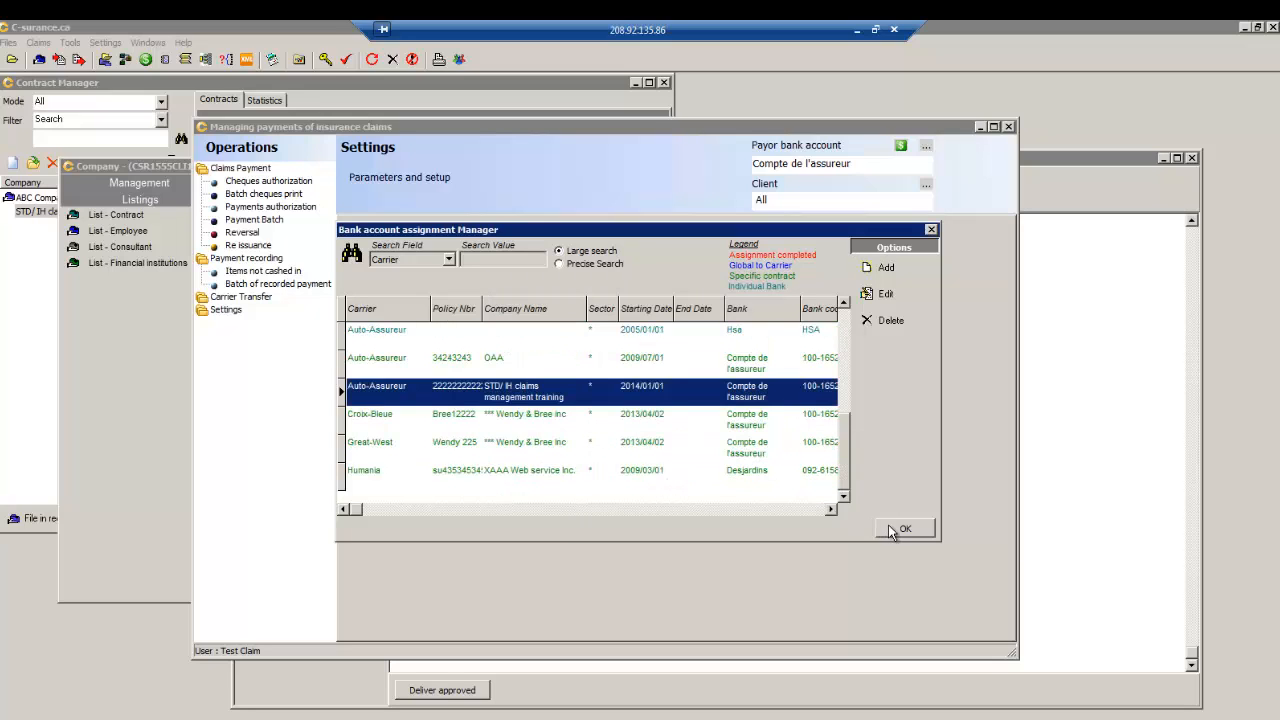
pyautogui.click(905, 528)
pyautogui.click(1008, 126)
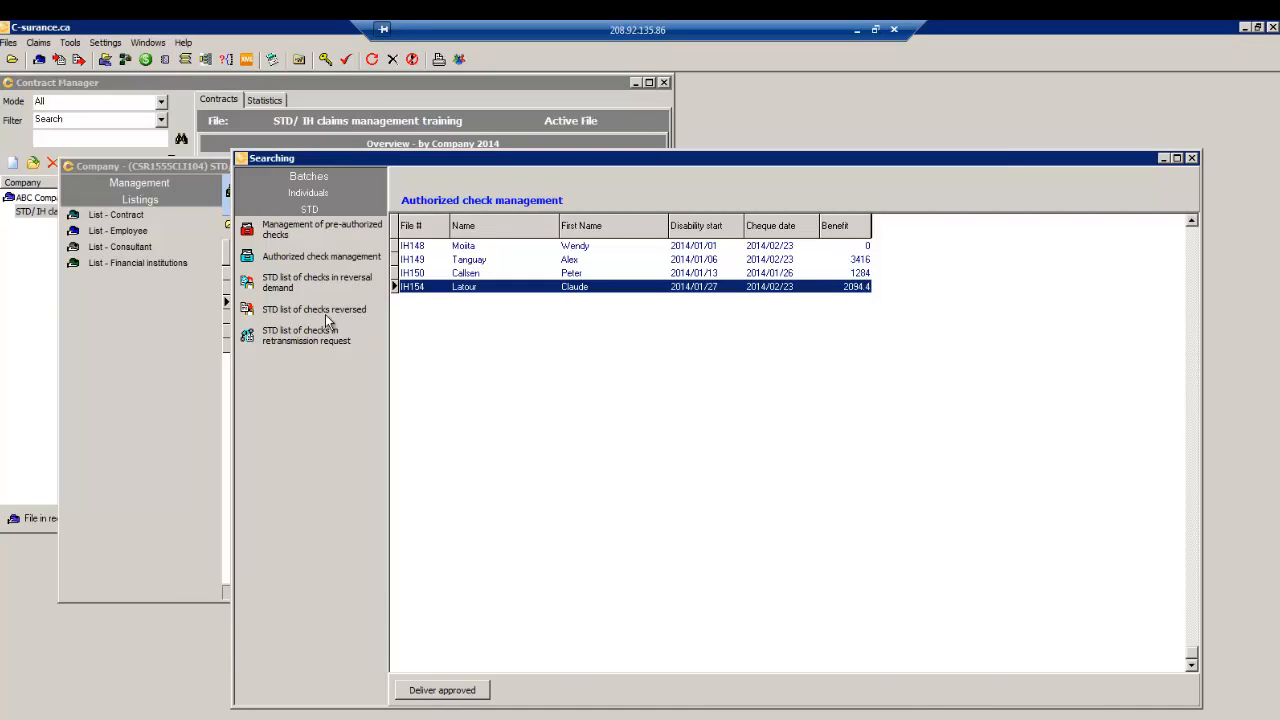
# - List approved STD cheques not yet issued and request payment of the $2,094.40 benefit
pyautogui.click(297, 259)
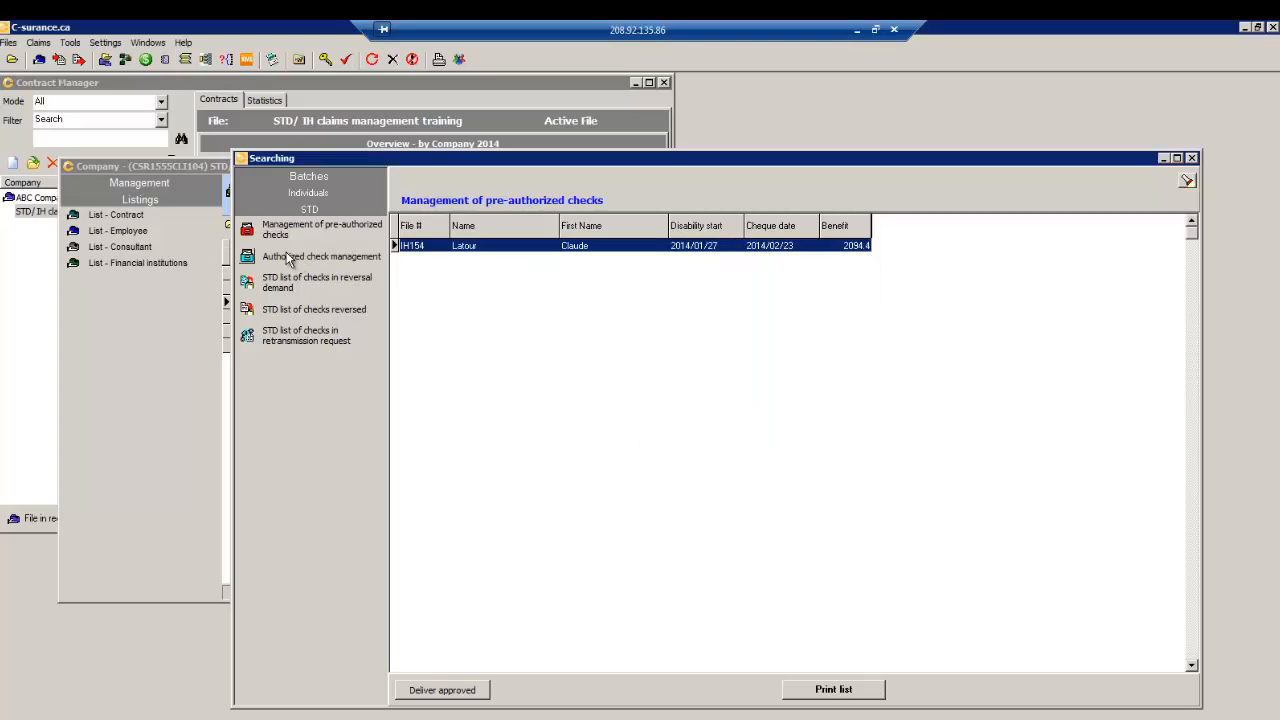
pyautogui.click(287, 255)
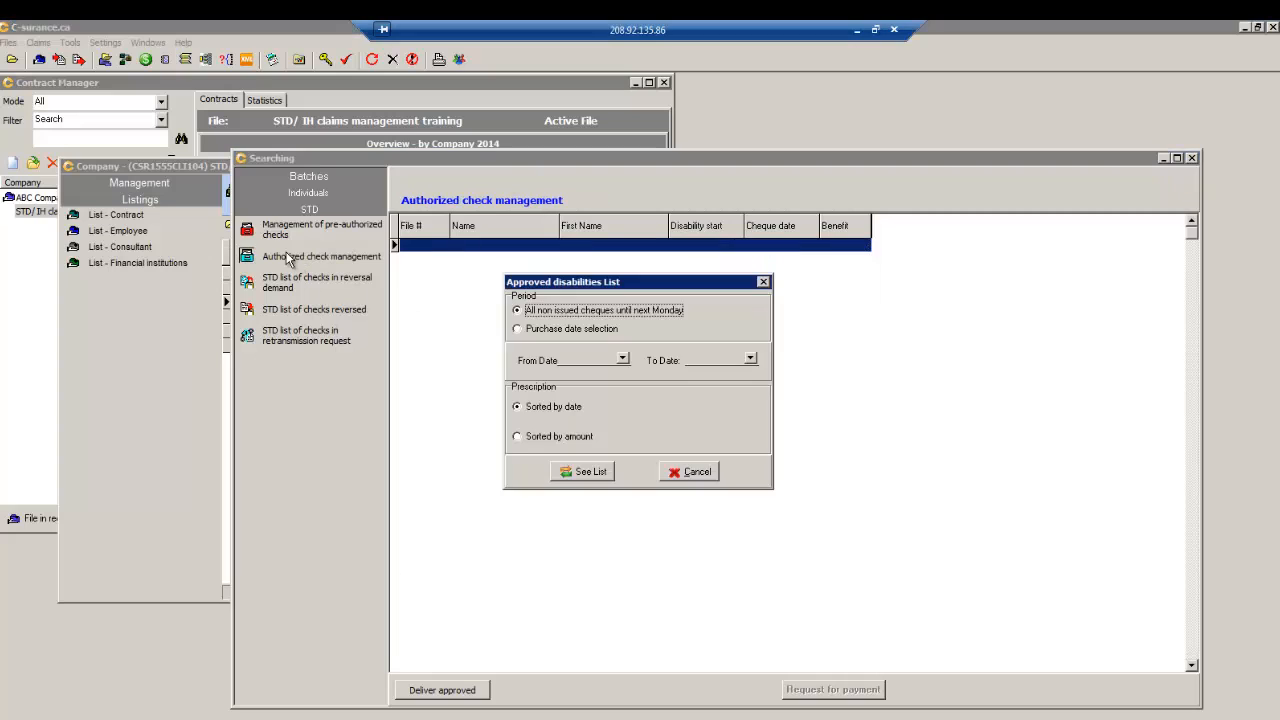
pyautogui.click(590, 473)
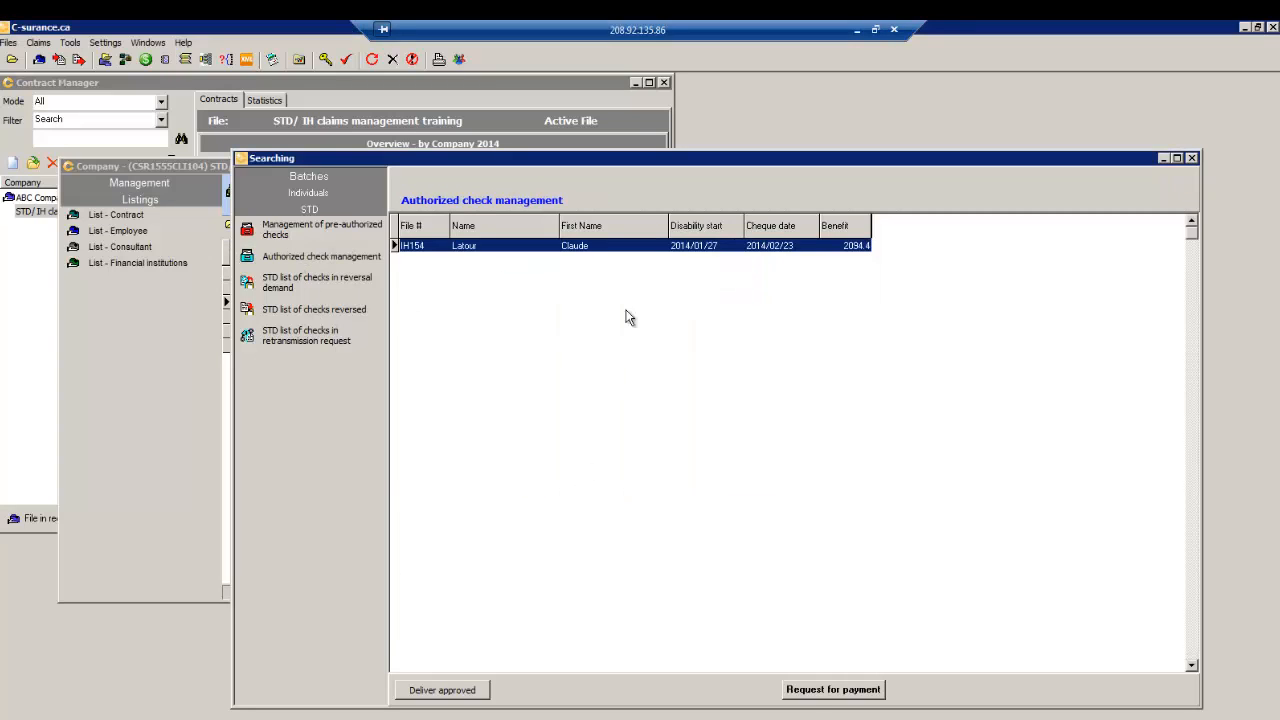
pyautogui.click(827, 692)
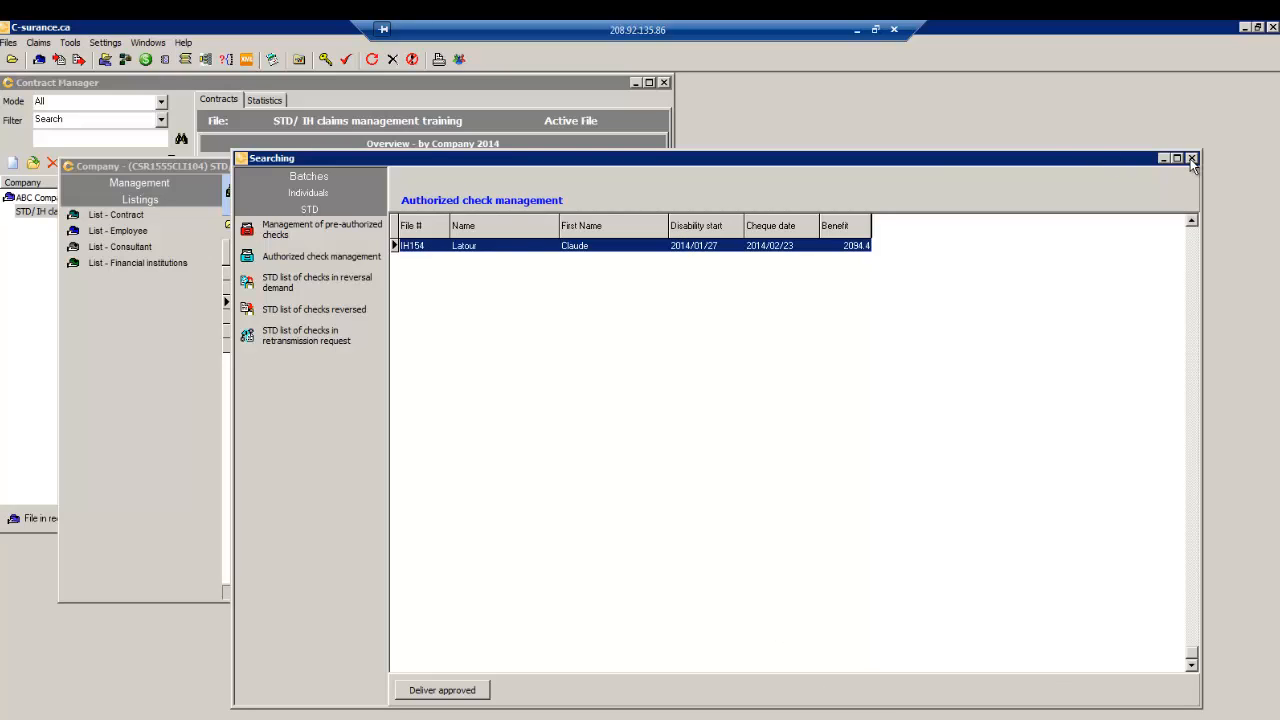
pyautogui.click(145, 60)
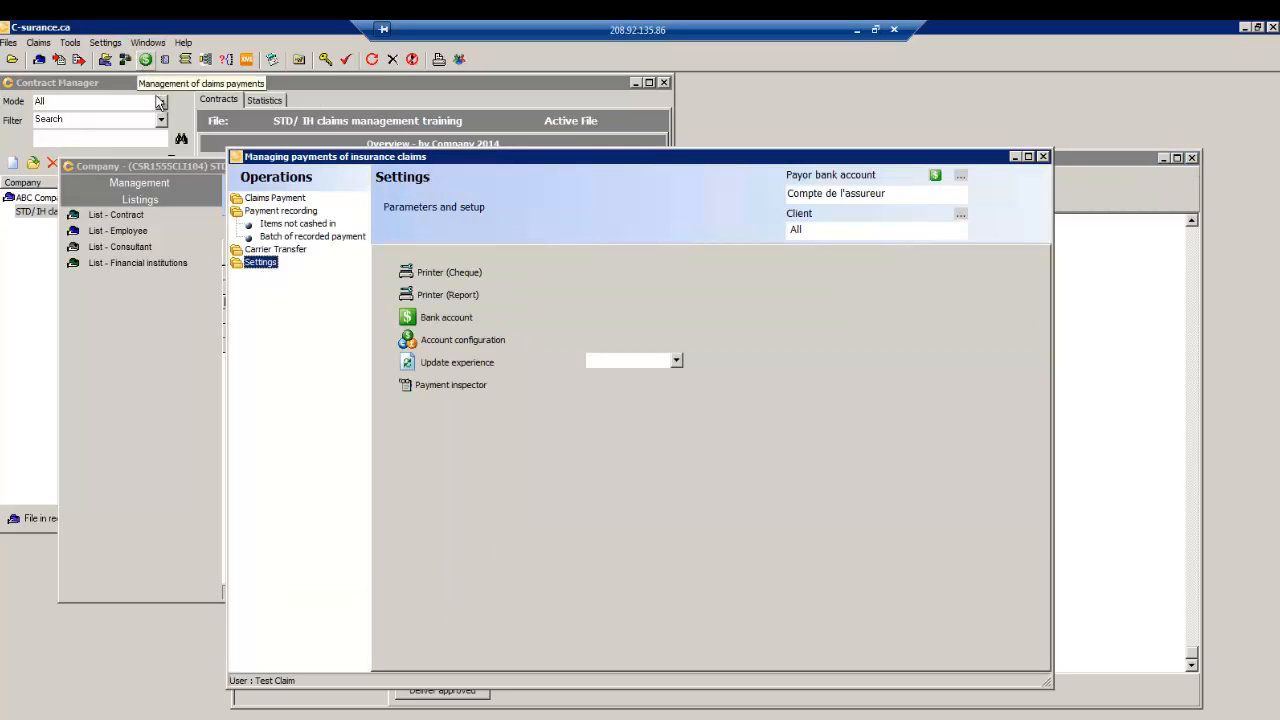
# - Show cheques awaiting authorization, limited to the STD sector
pyautogui.click(266, 213)
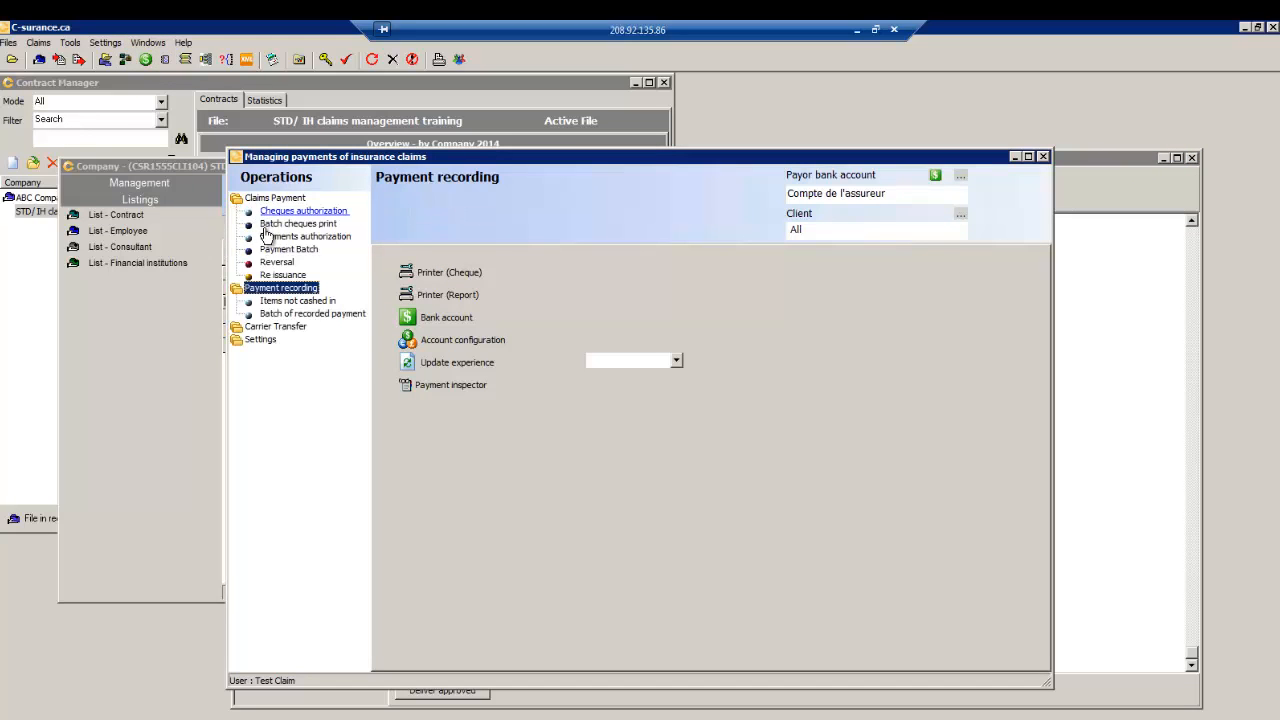
pyautogui.click(272, 212)
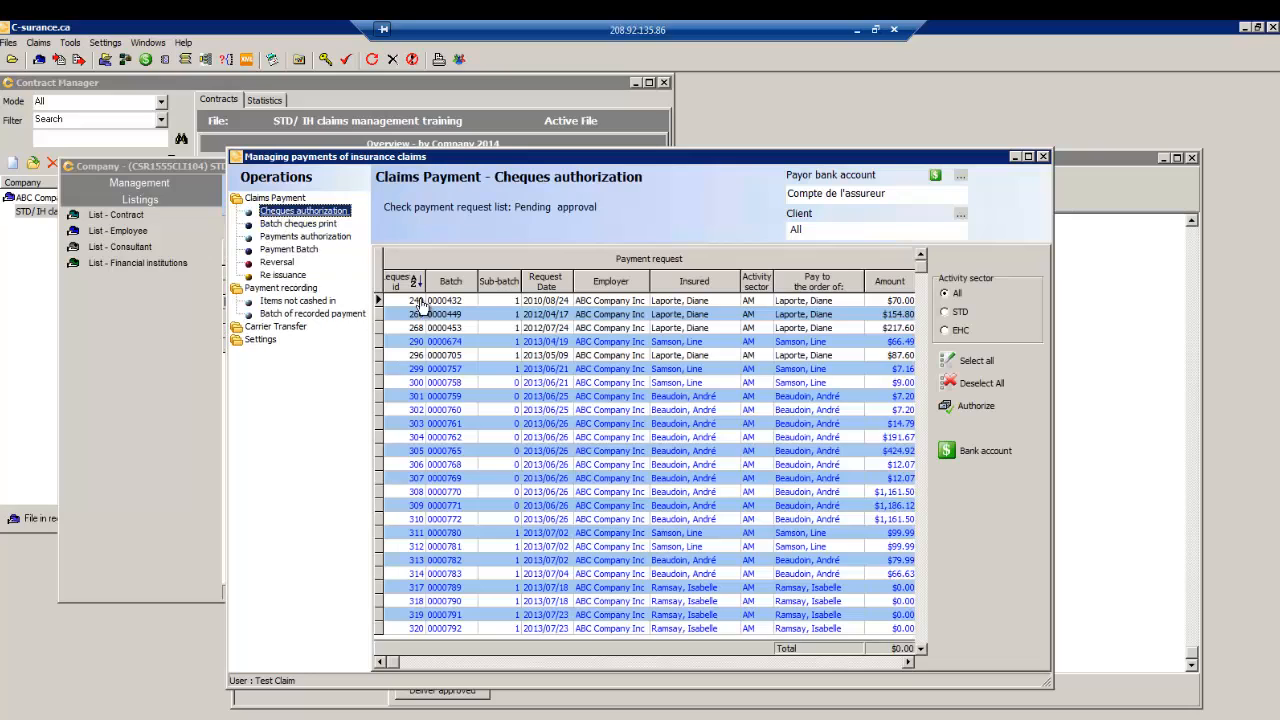
pyautogui.moveTo(920, 266); pyautogui.dragTo(920, 682)
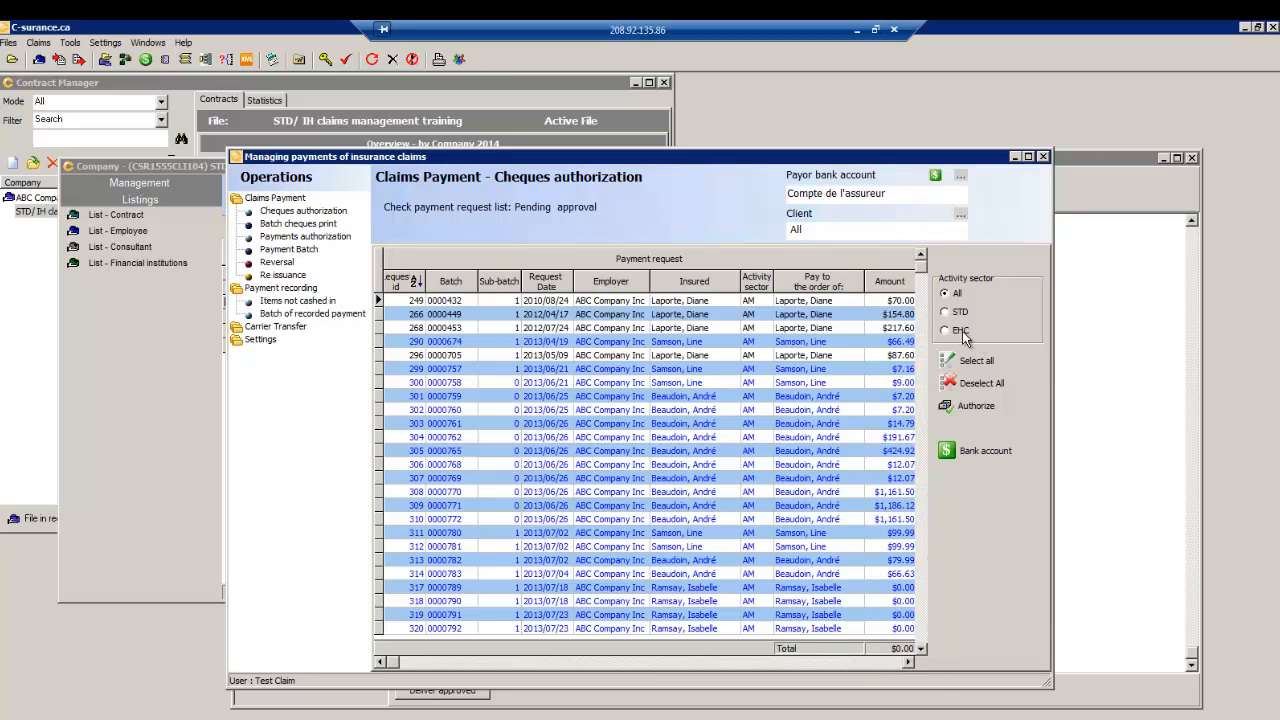
pyautogui.click(947, 316)
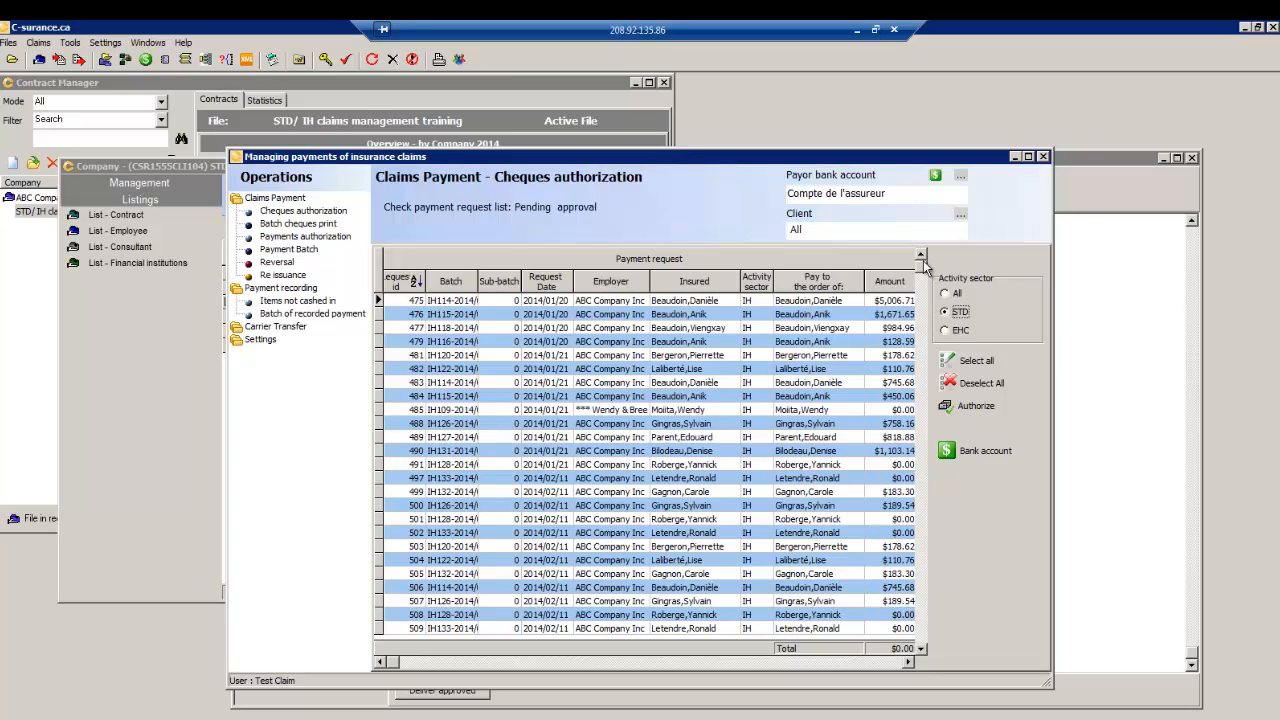
pyautogui.moveTo(922, 269); pyautogui.dragTo(929, 662)
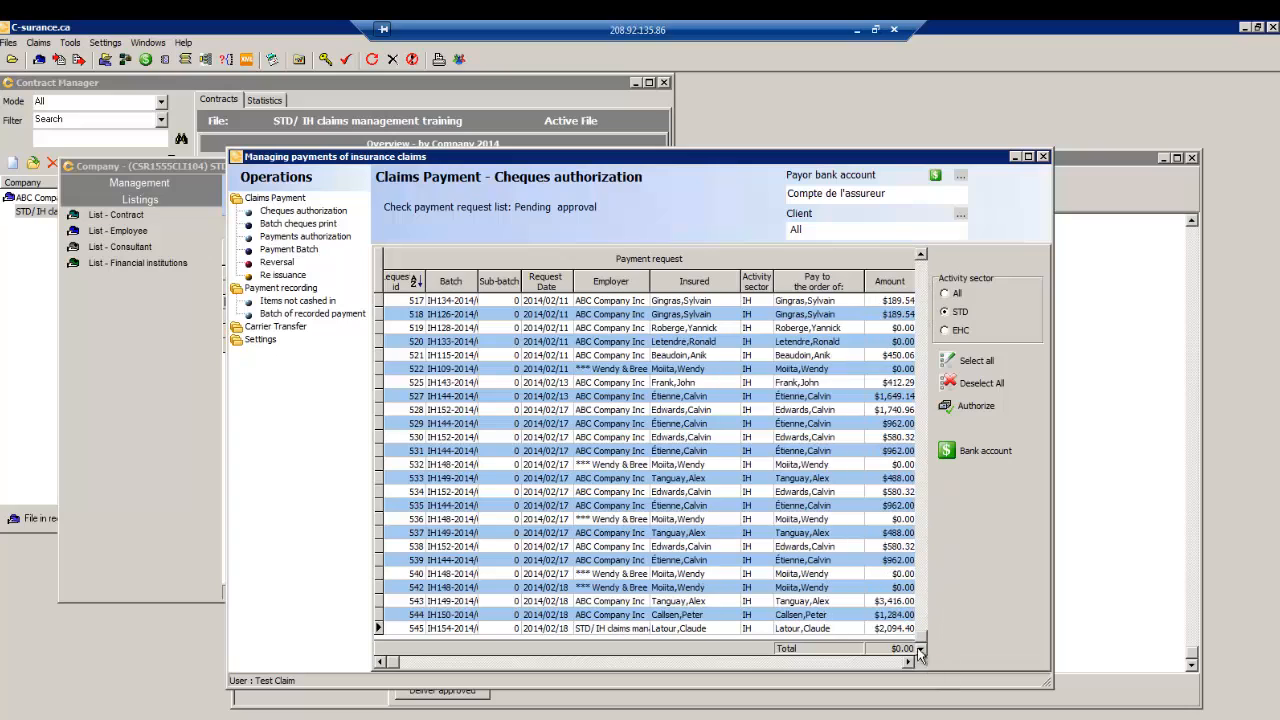
# - Authorize the $2,094.40 request in row 545, accepting the all-clients and negative balance warnings
pyautogui.click(718, 630)
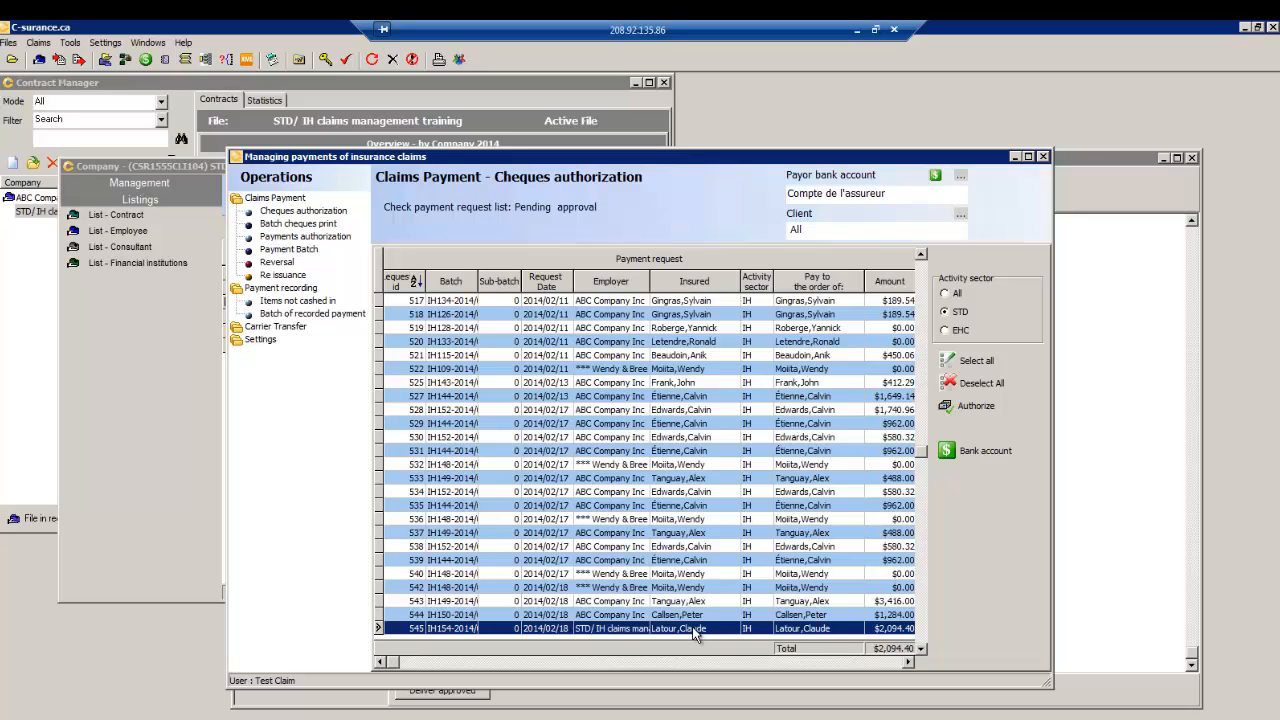
pyautogui.click(972, 407)
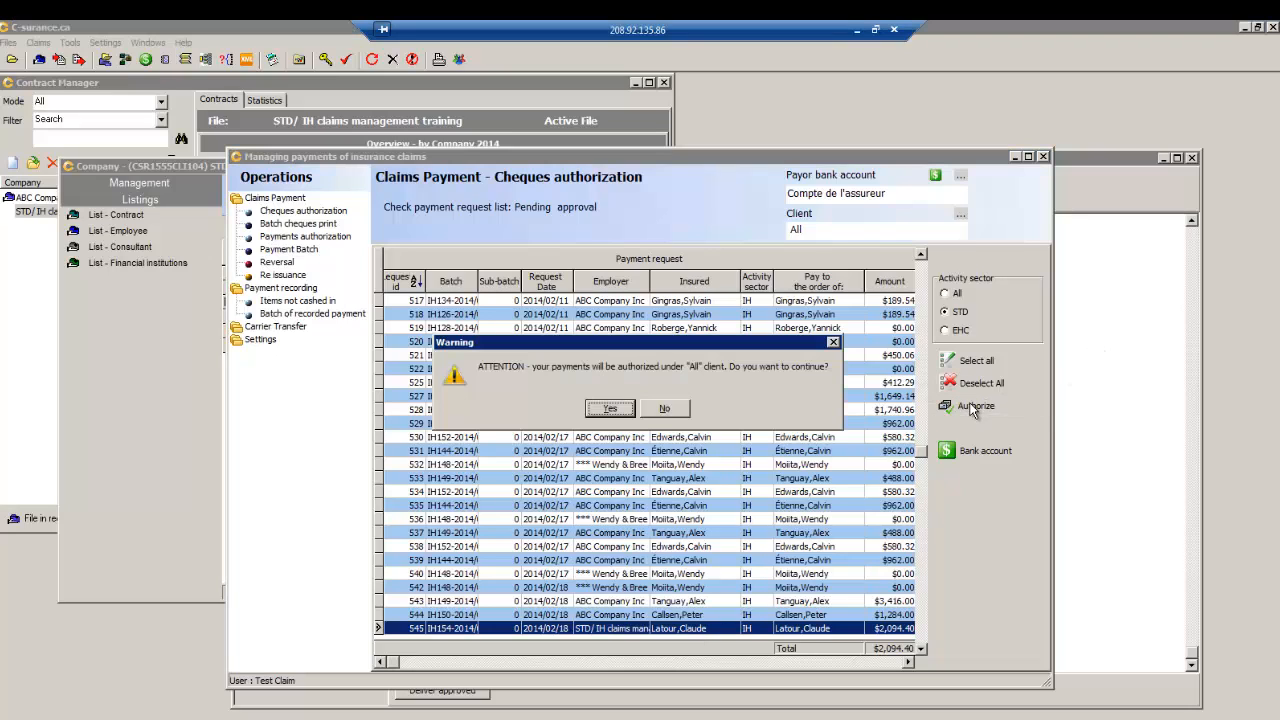
pyautogui.click(622, 410)
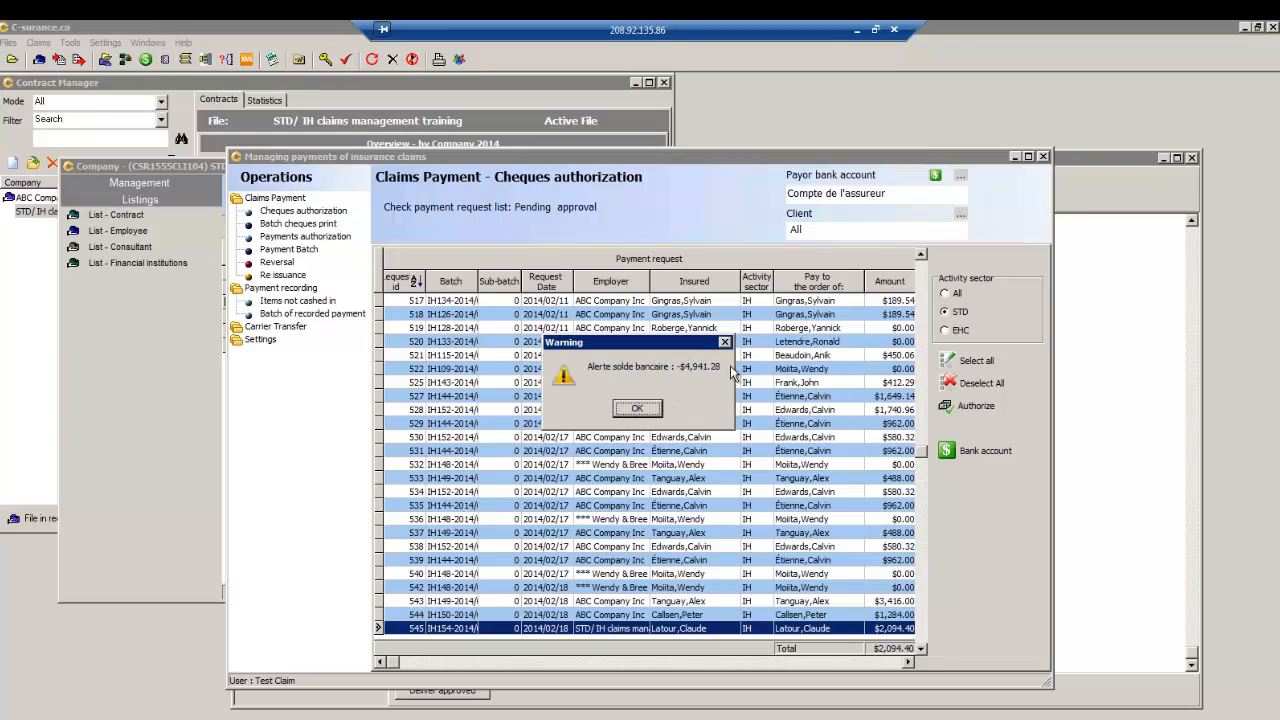
pyautogui.click(641, 410)
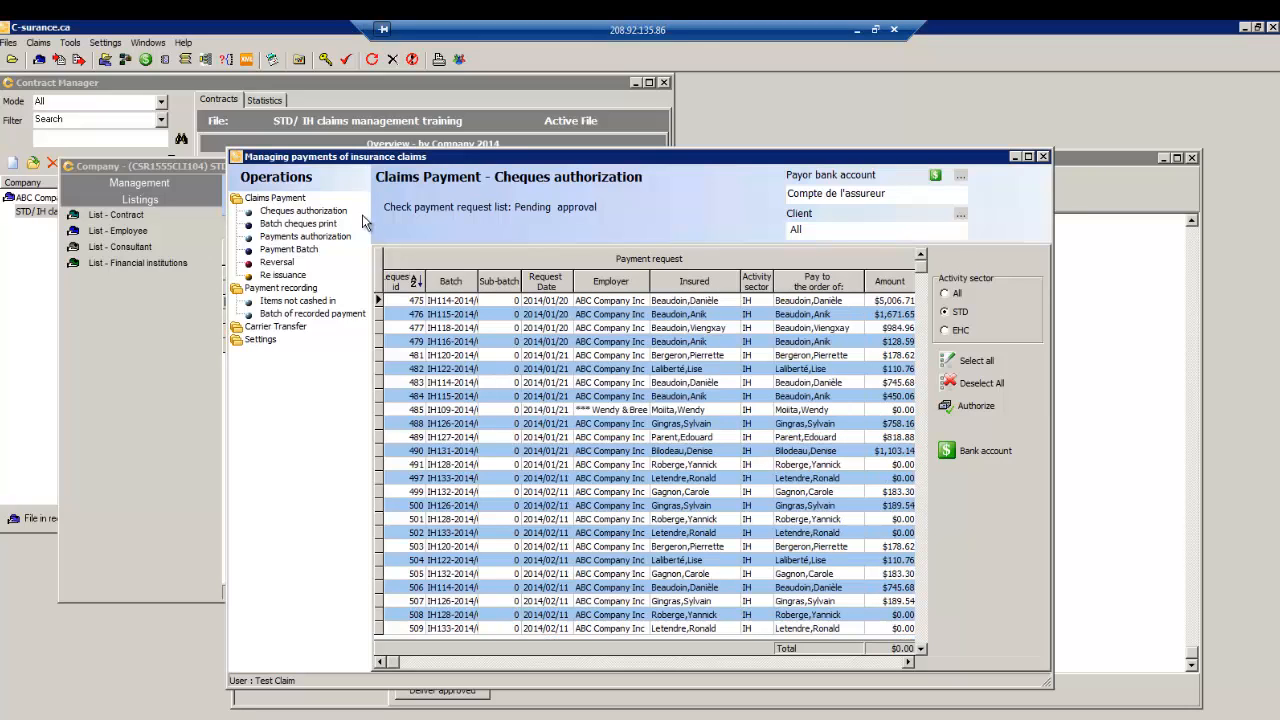
pyautogui.click(303, 224)
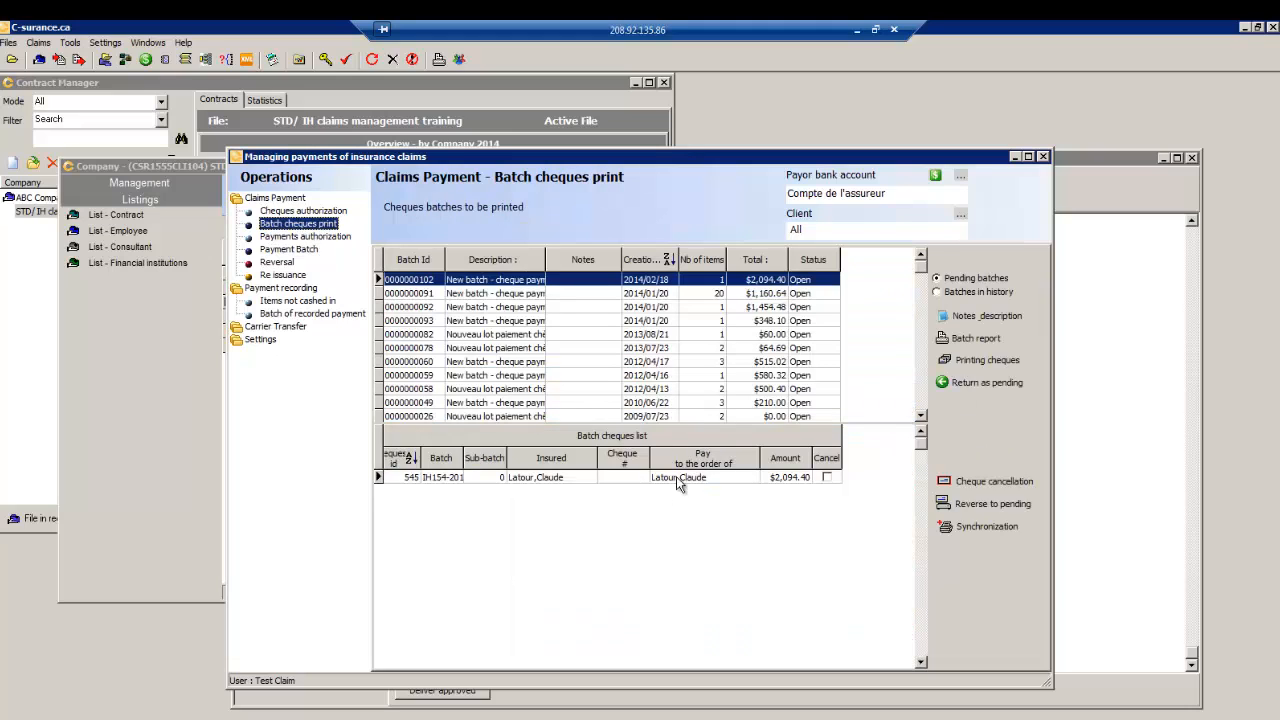
pyautogui.click(975, 362)
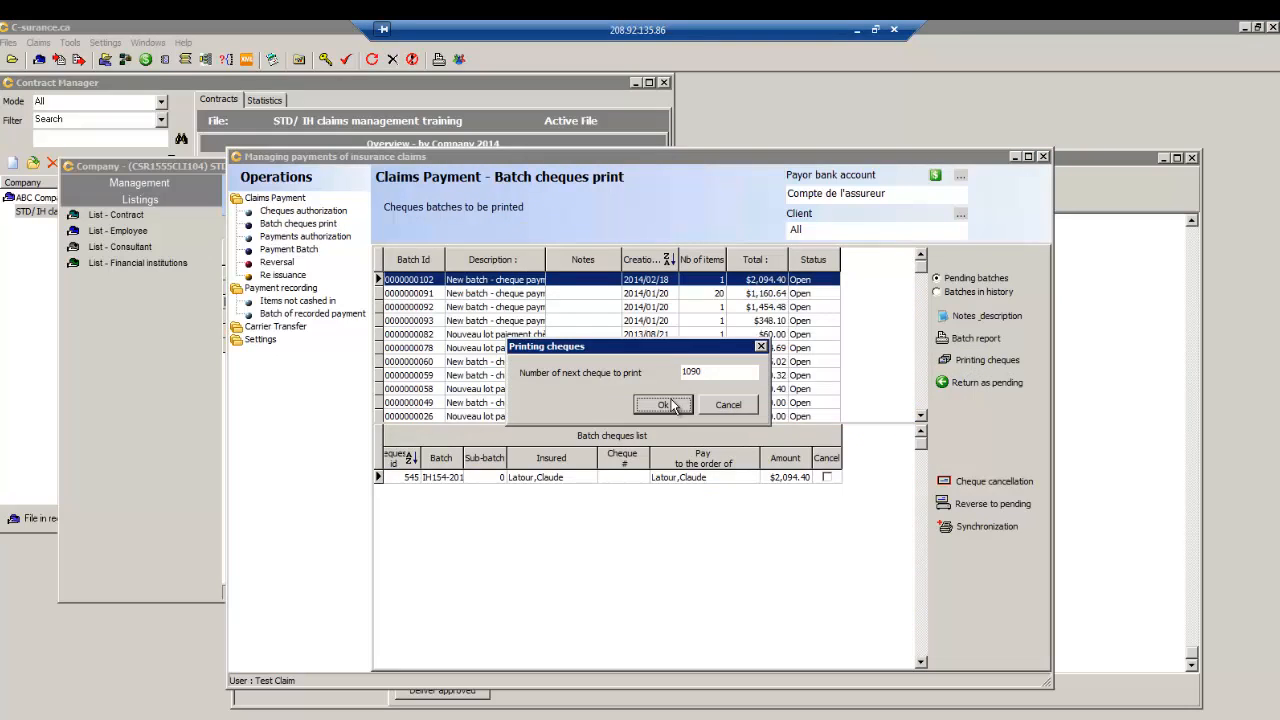
pyautogui.click(665, 405)
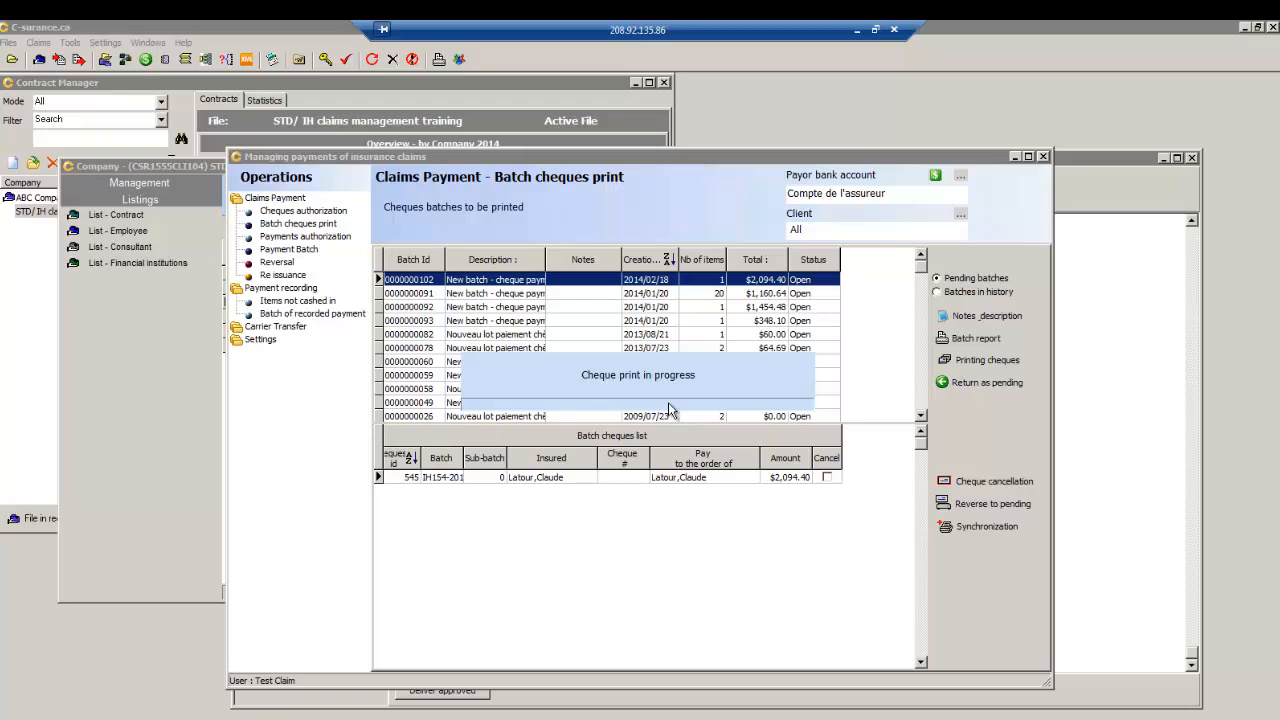
pyautogui.scroll(-5, 1063, 440)
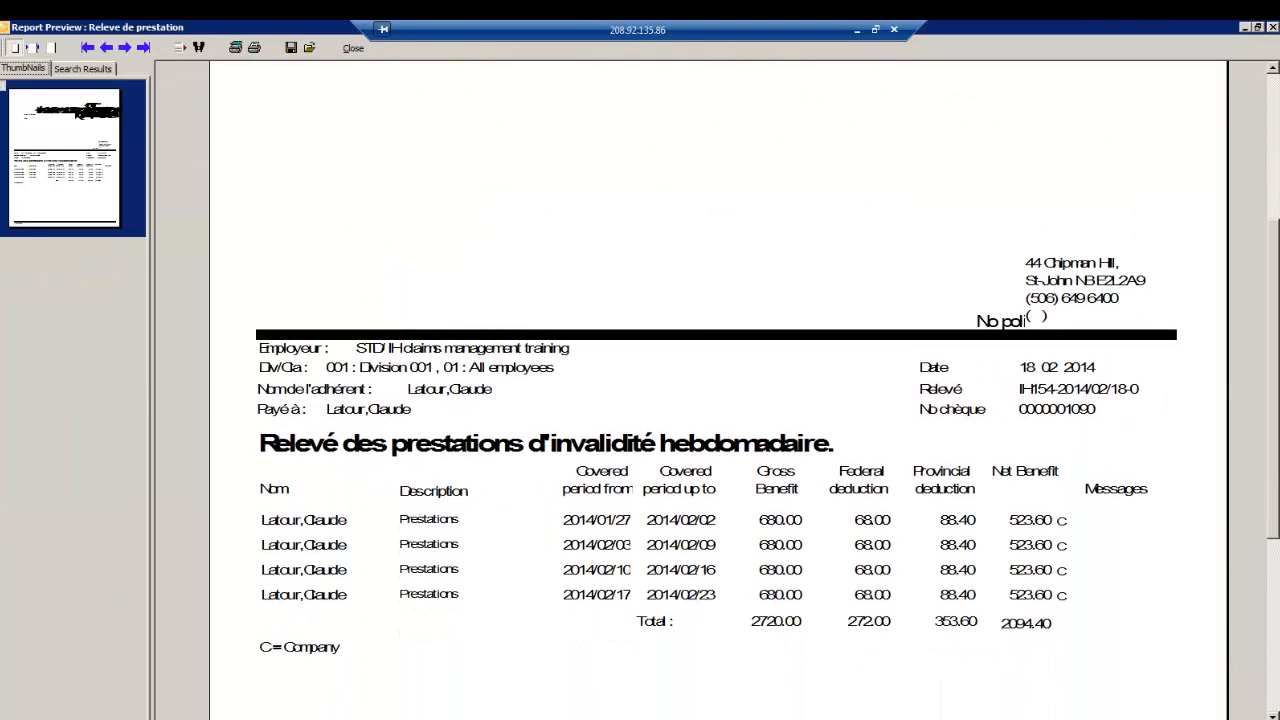
# - Review the 2094.40 net weekly disability benefit statement preview, then close it
pyautogui.scroll(3, 417, 195)
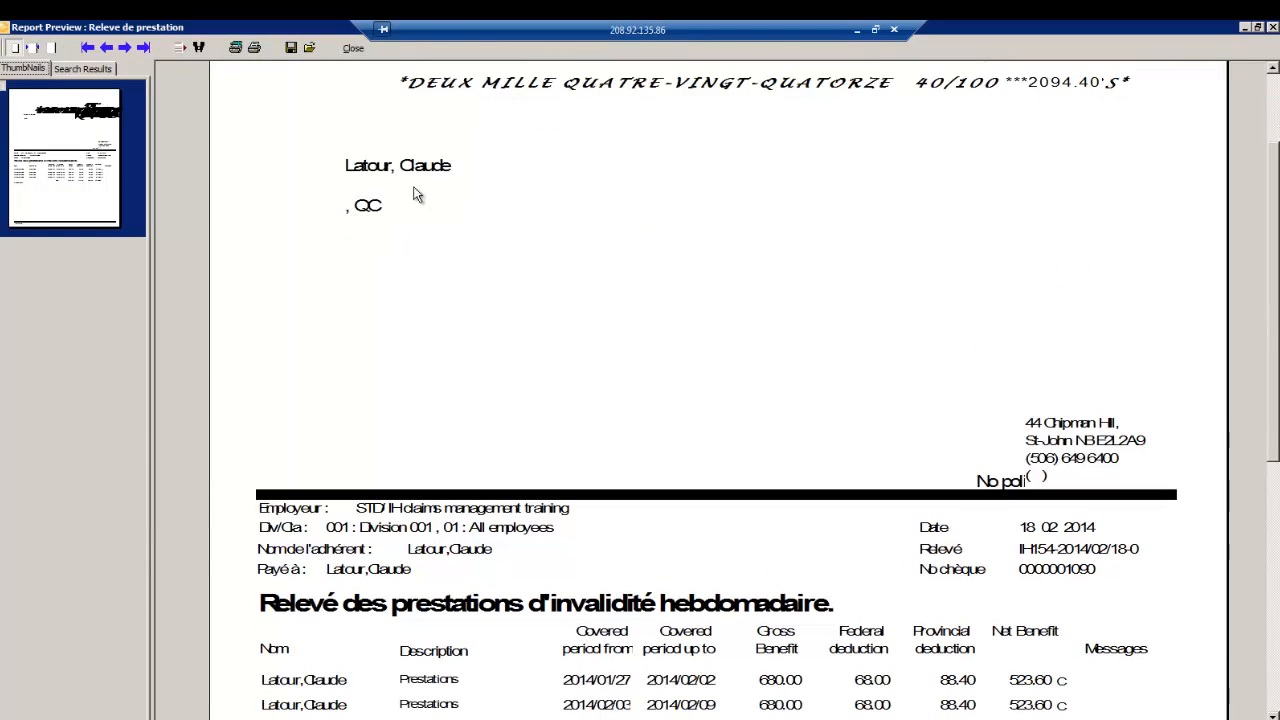
pyautogui.scroll(-3, 510, 129)
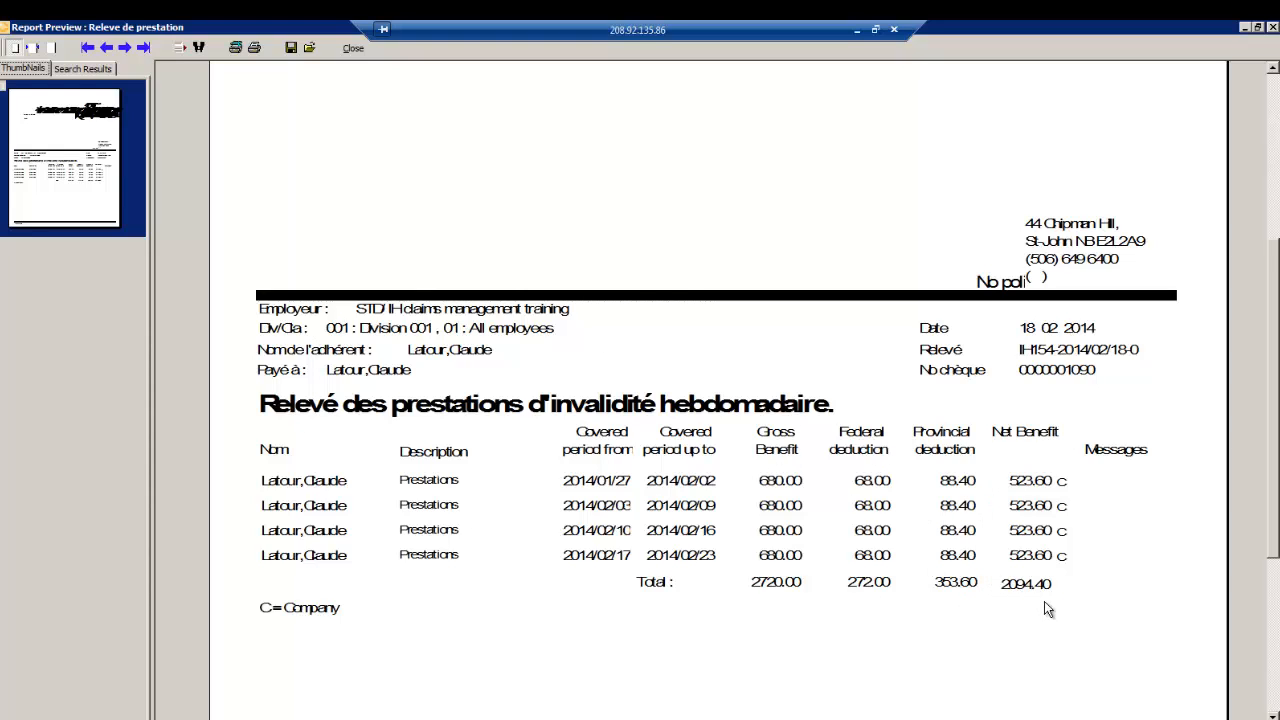
pyautogui.click(350, 47)
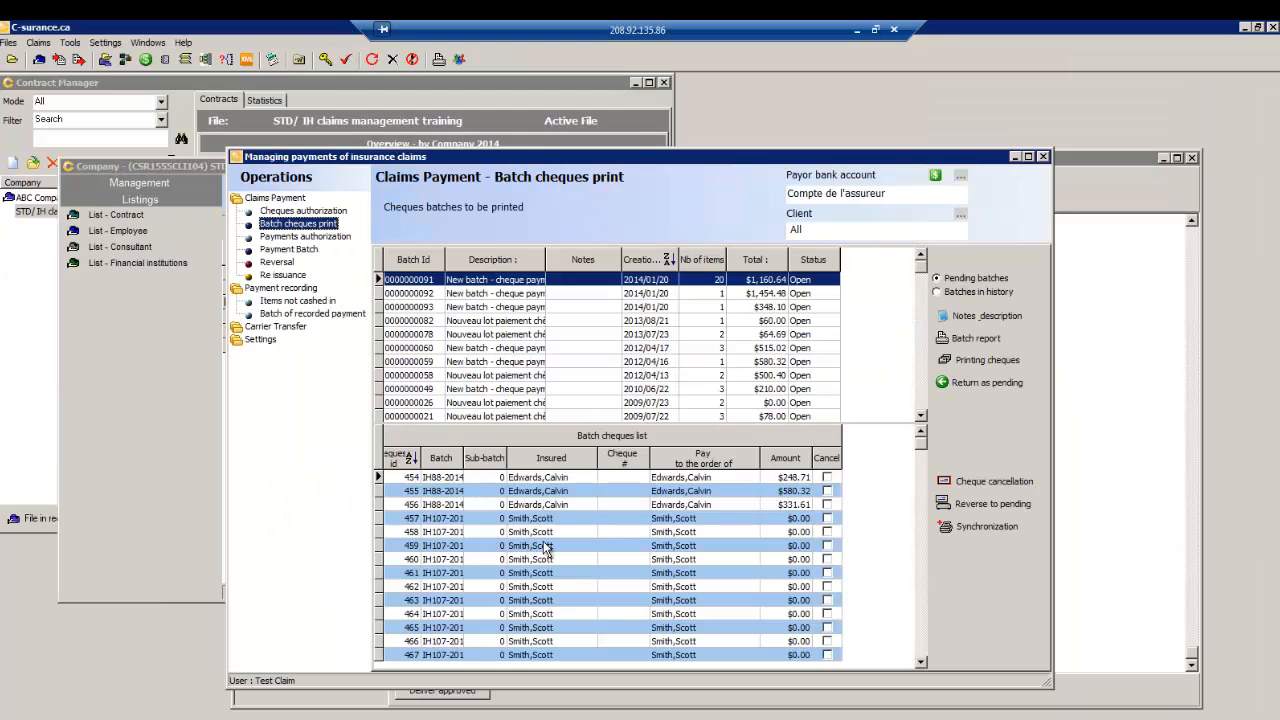